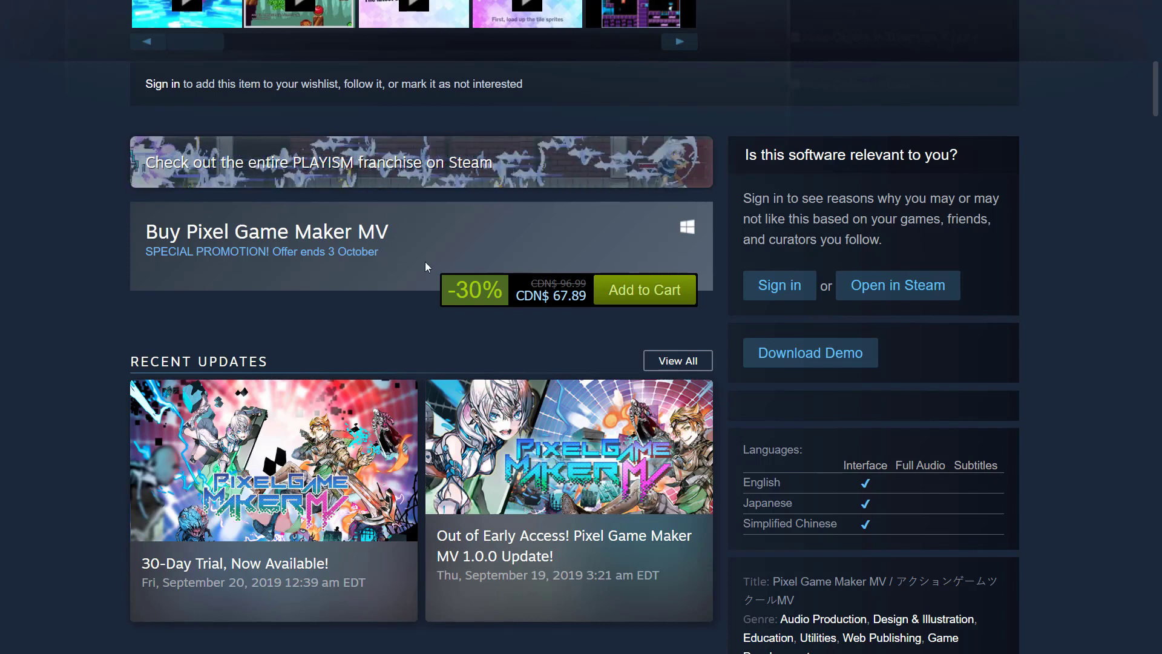
- Switch from the Steam store page to Pixel Game Maker MV and show its sample projects
scroll(619, 358, "down", 1)
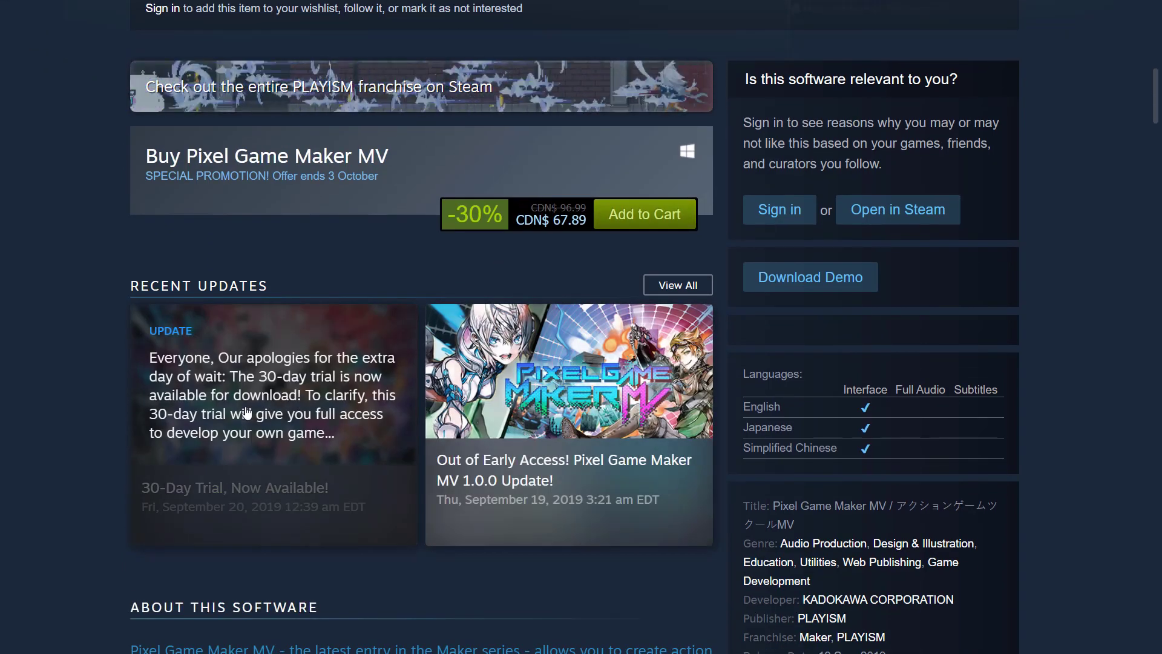
key("alt+Tab")
key("Tab")
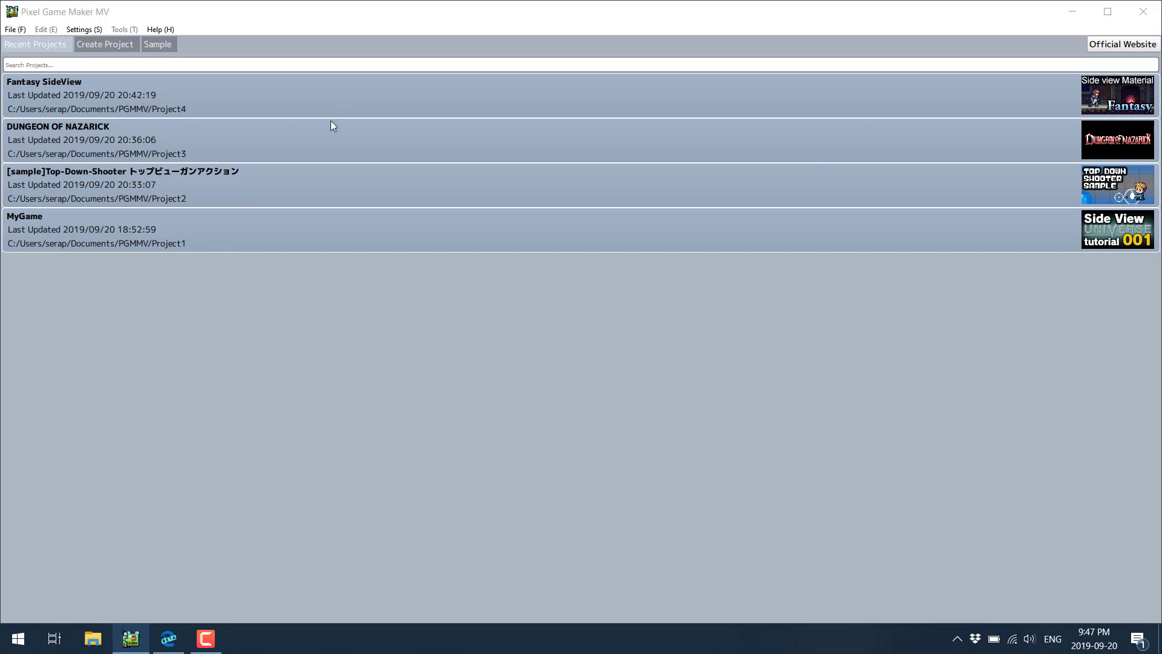
left_click(159, 44)
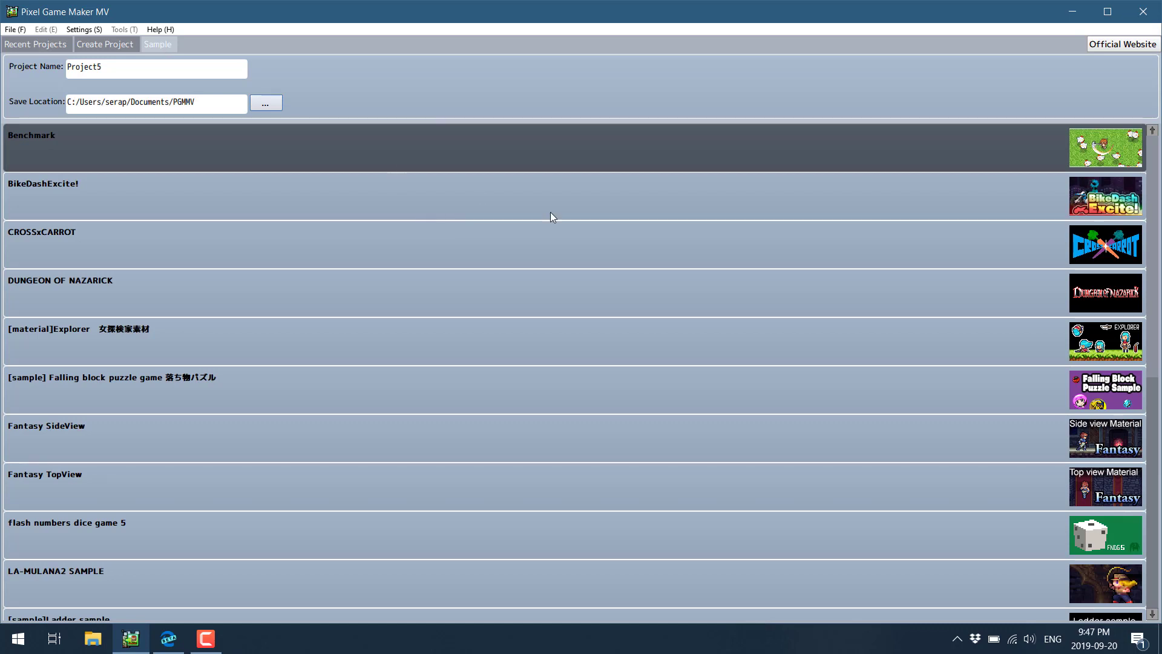
- Create Project5 from the Fantasy SideView sample in the default save location
scroll(662, 264, "down", 7)
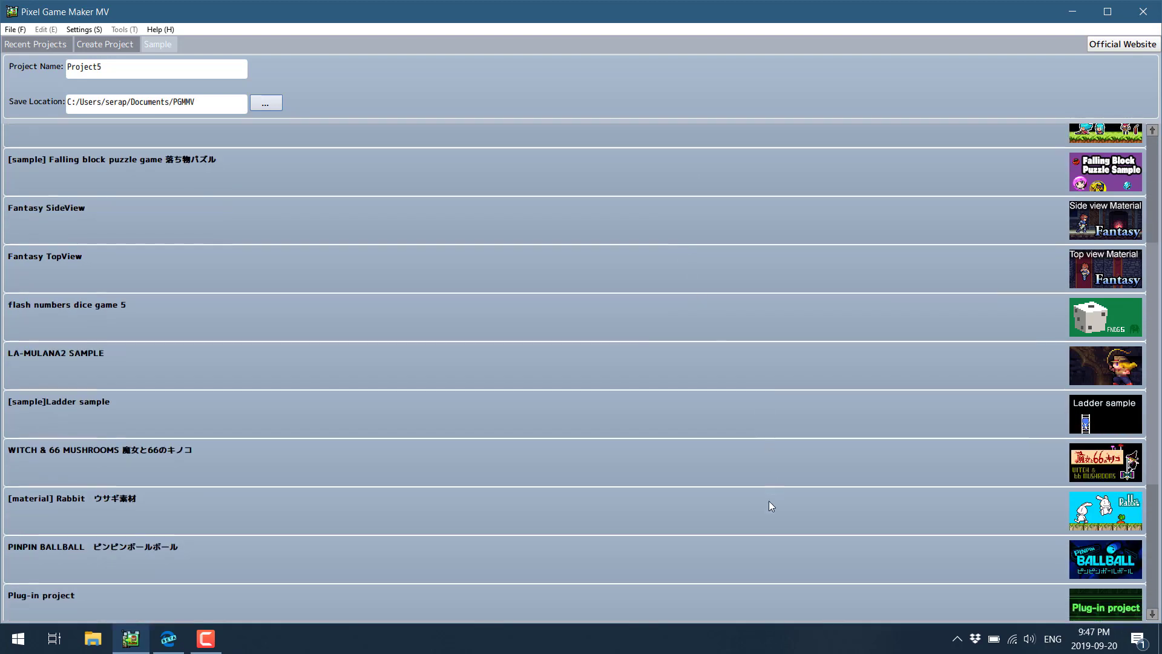
scroll(1032, 583, "down", 3)
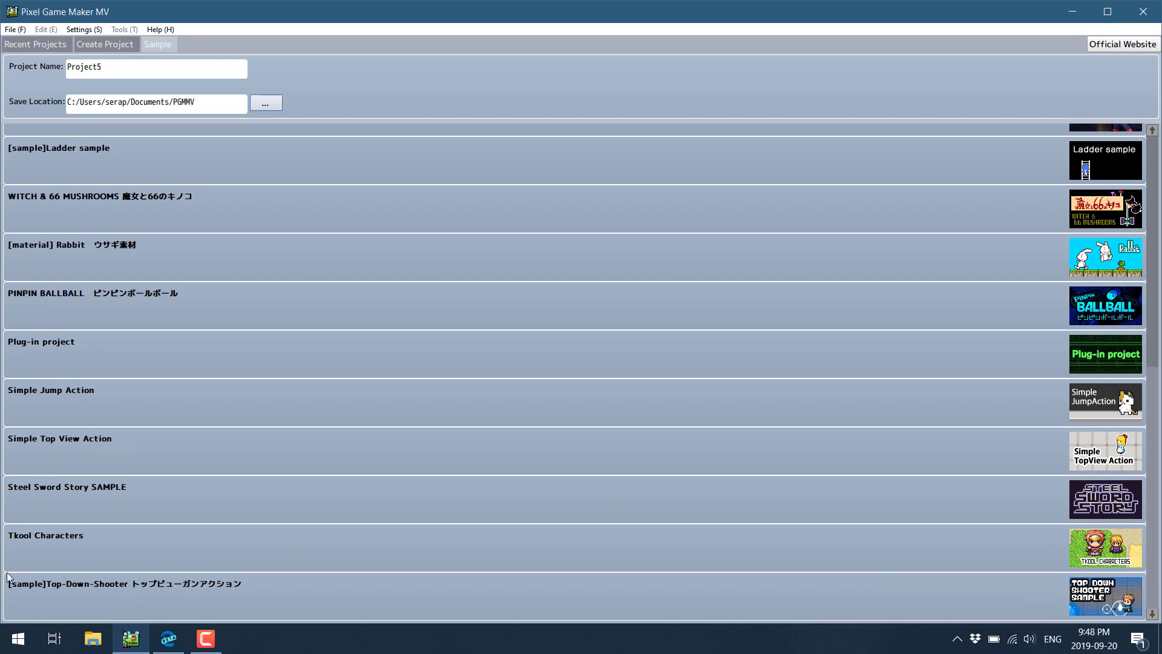
scroll(181, 592, "up", 1)
scroll(182, 586, "up", 2)
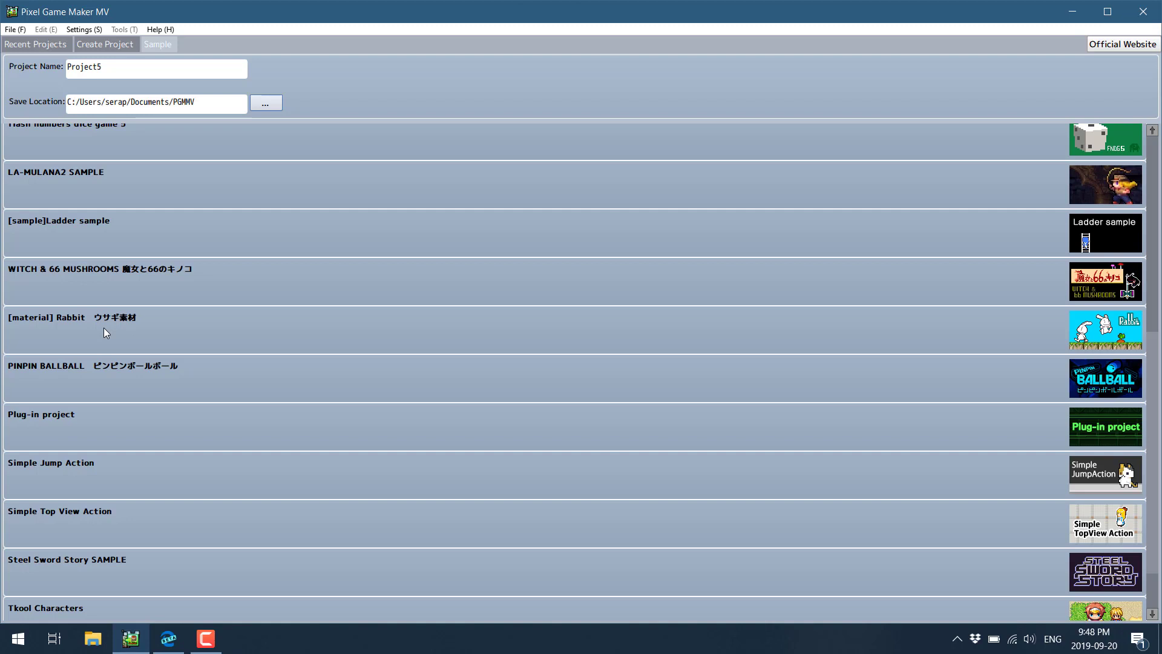
scroll(103, 328, "up", 6)
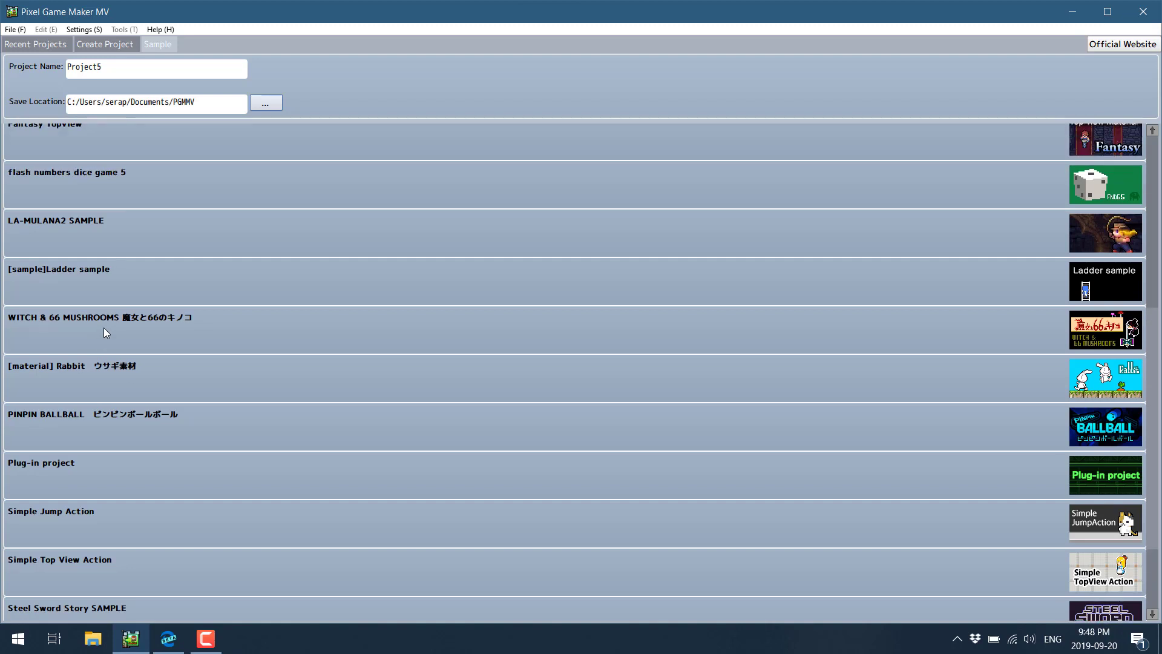
scroll(123, 333, "up", 2)
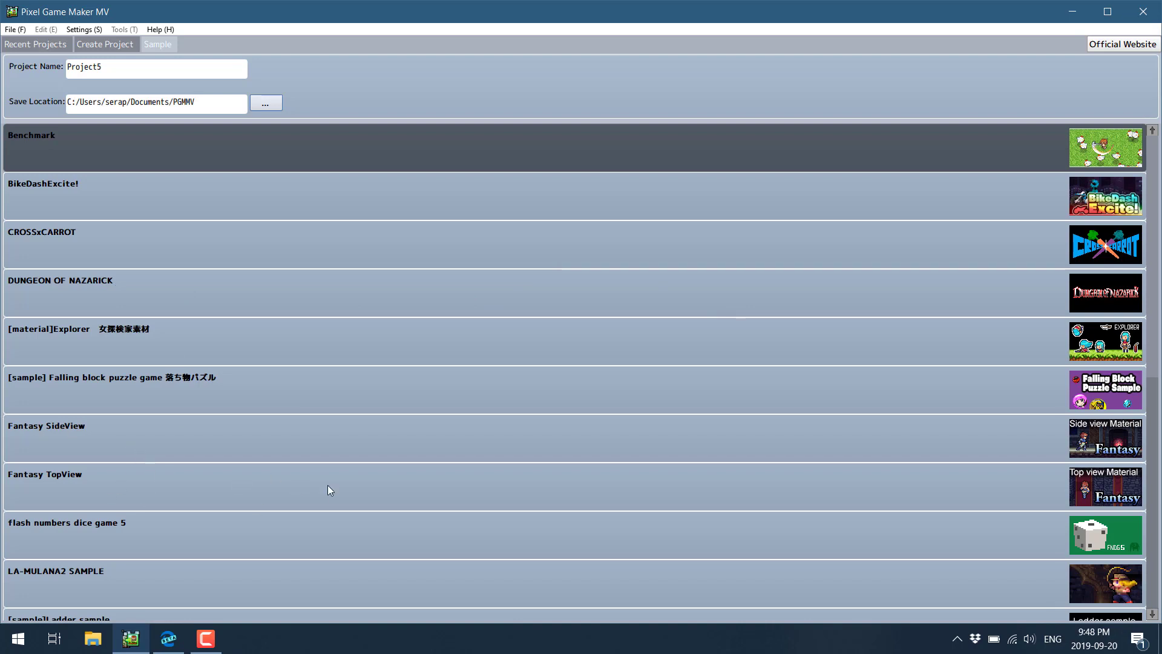
scroll(851, 496, "down", 5)
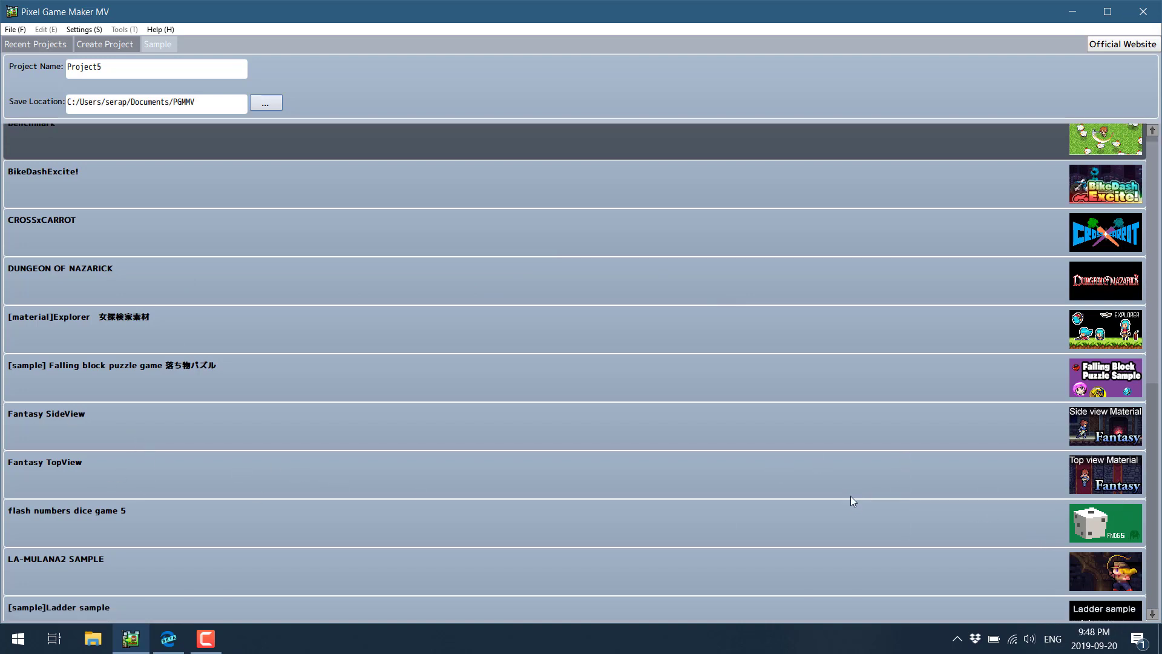
scroll(1004, 482, "down", 1)
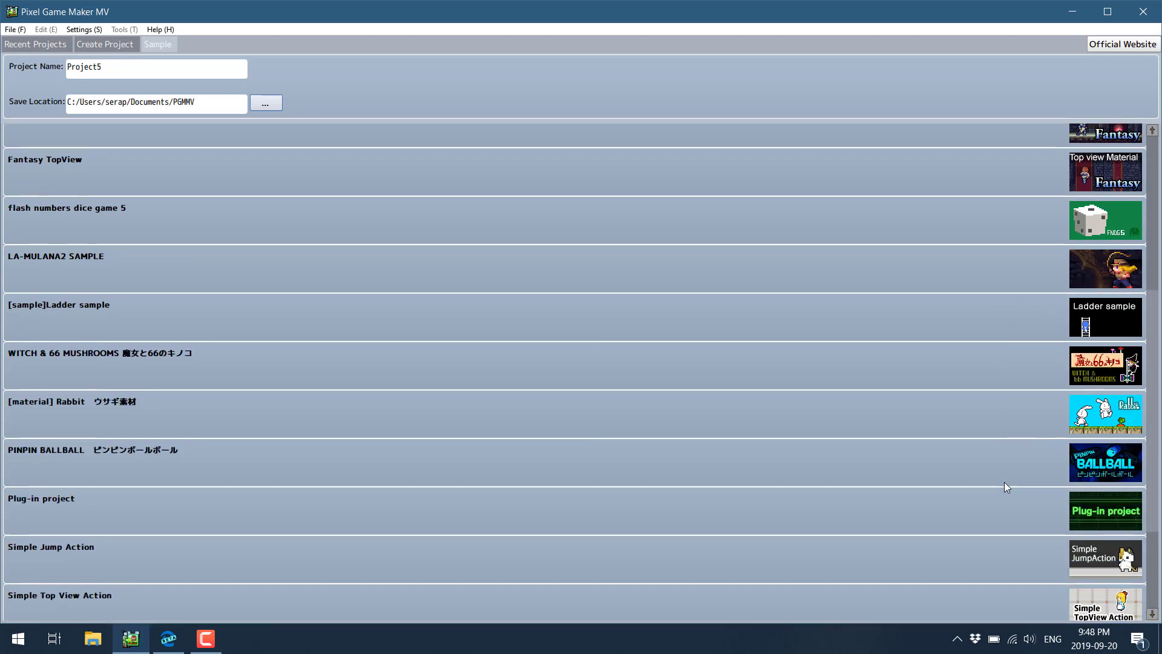
scroll(1004, 482, "up", 4)
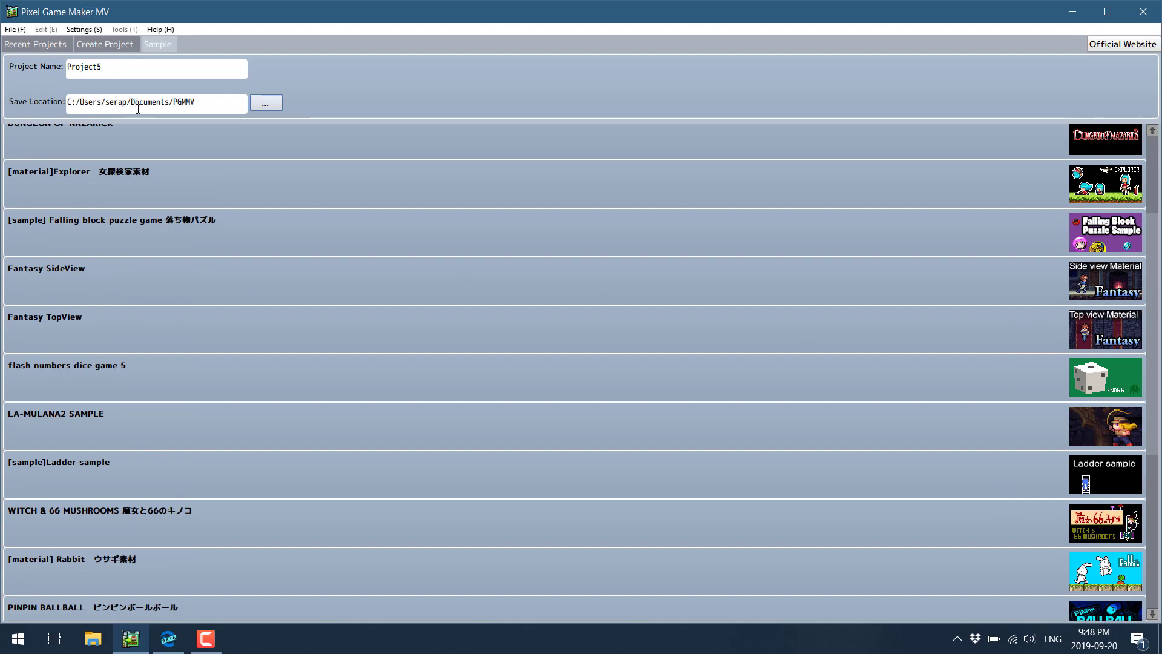
double_click(111, 275)
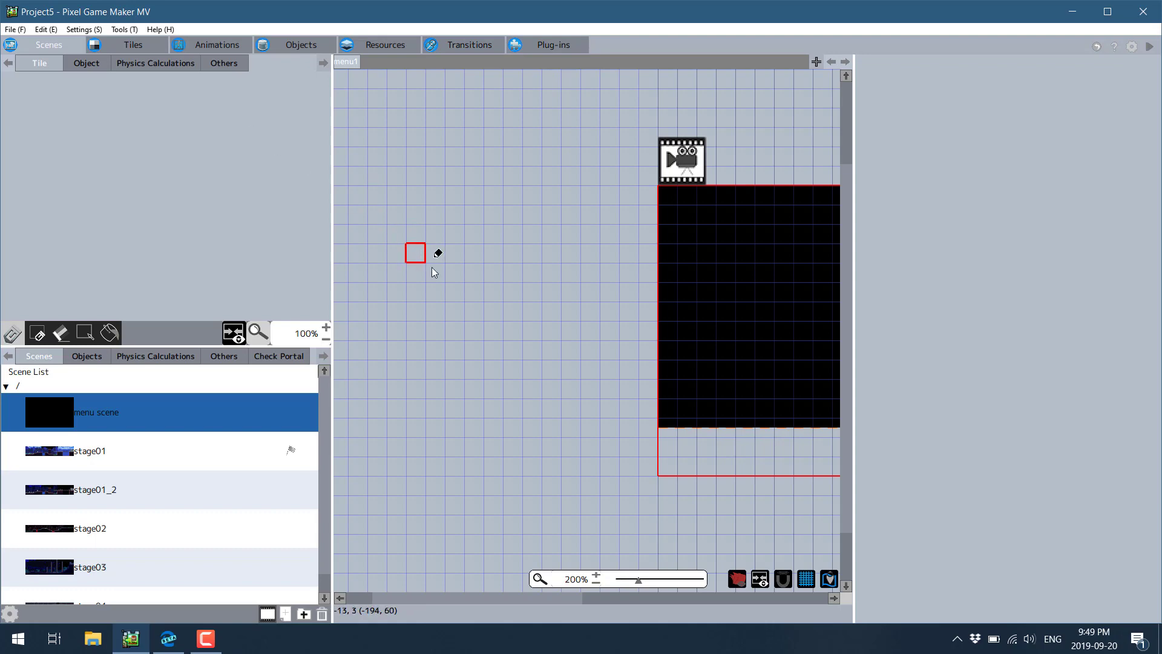
- Look through the project's scenes from menu scene to stsge04, then return to stage01
middle_click_drag(489, 312, 312, 302)
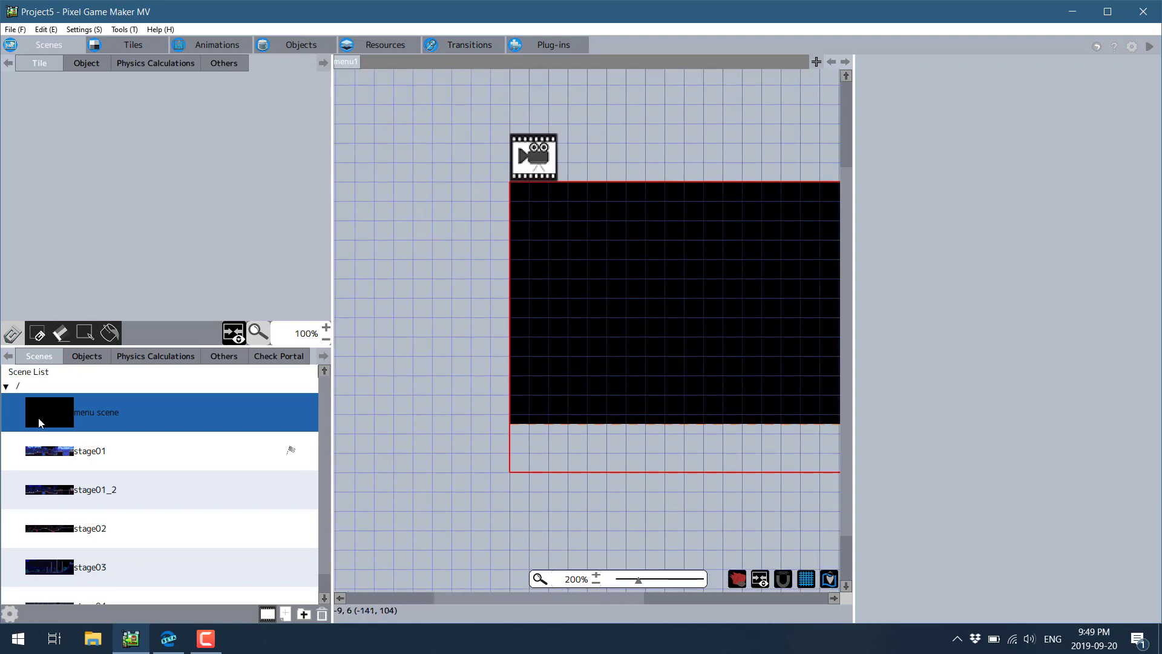
left_click(88, 449)
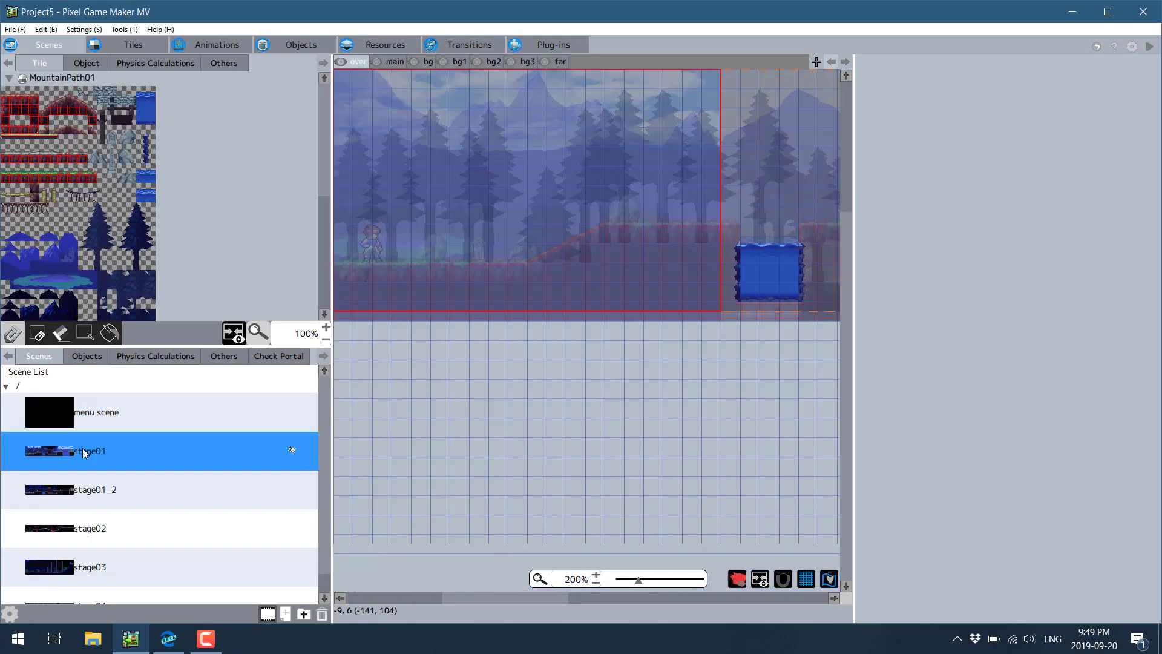
left_click(99, 487)
left_click(100, 530)
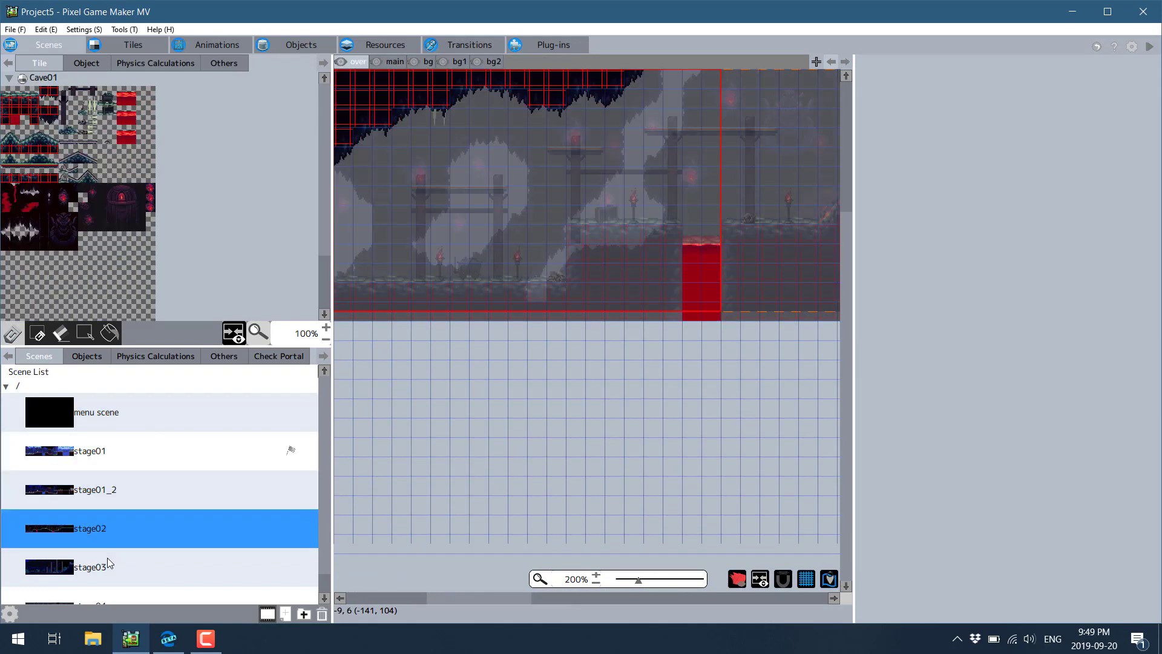
left_click(108, 566)
left_click(101, 595)
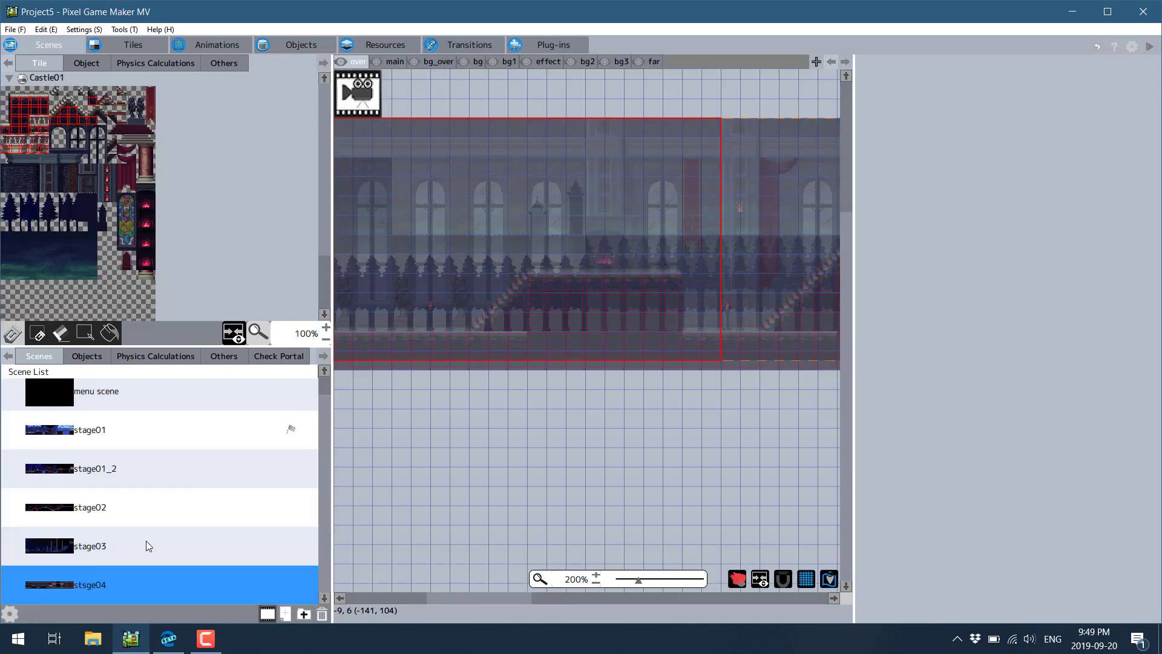
left_click(98, 458)
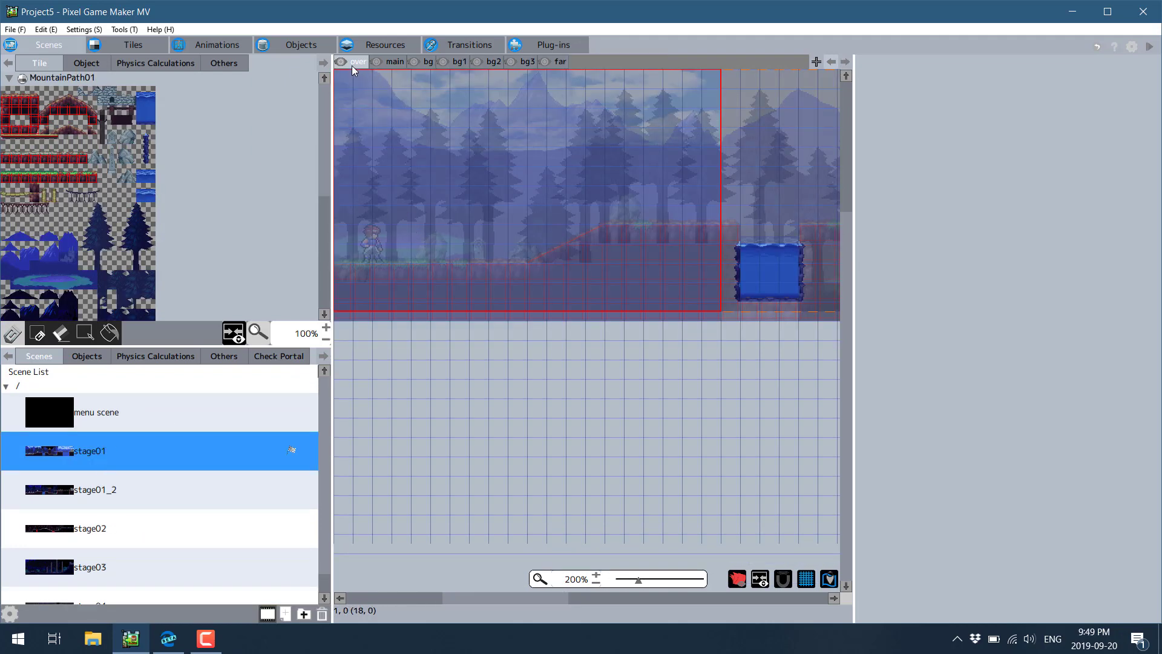
- View stage01's layers one after another from main to the far background, ending on the main layer
left_click(390, 60)
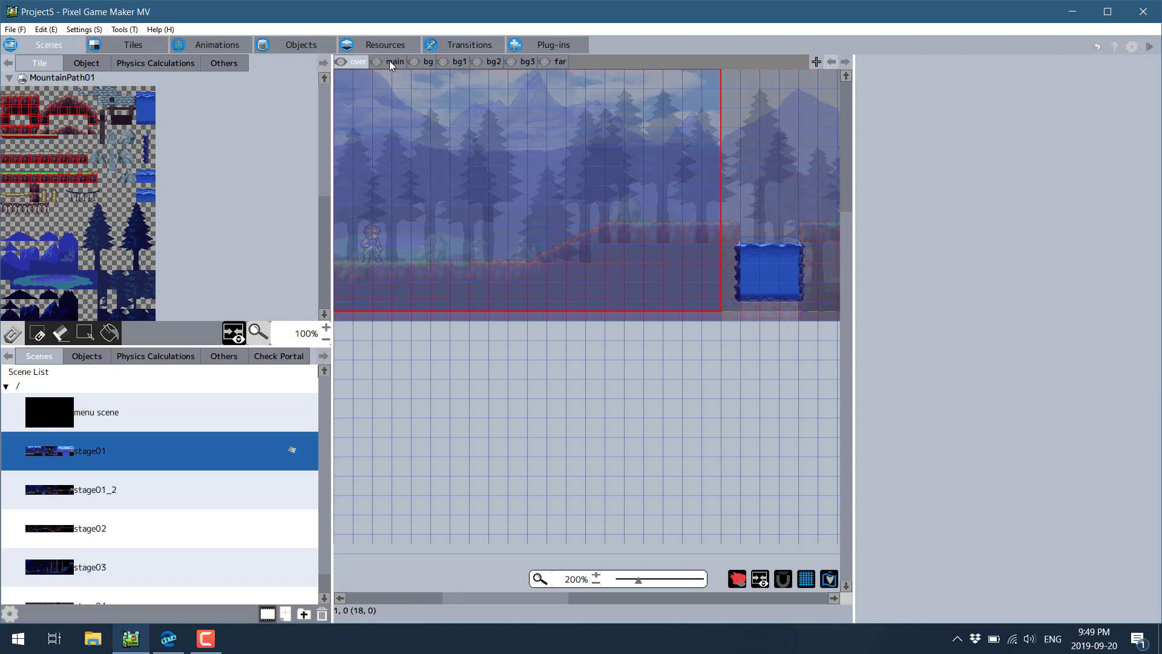
left_click(427, 62)
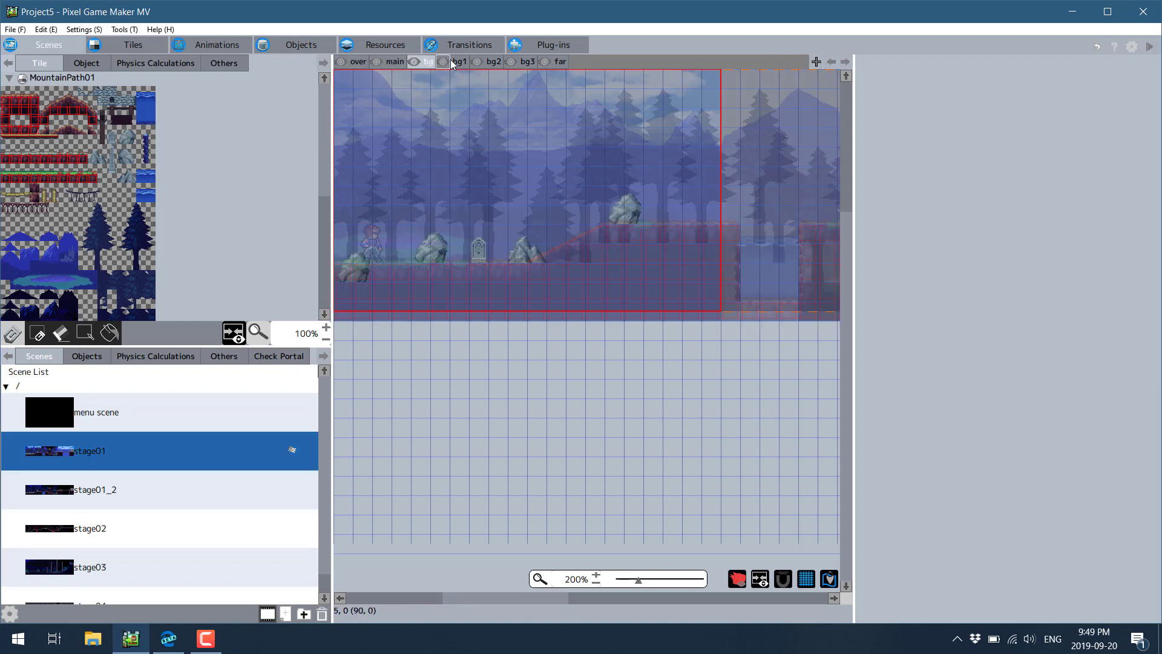
left_click(453, 62)
left_click(491, 62)
left_click(525, 62)
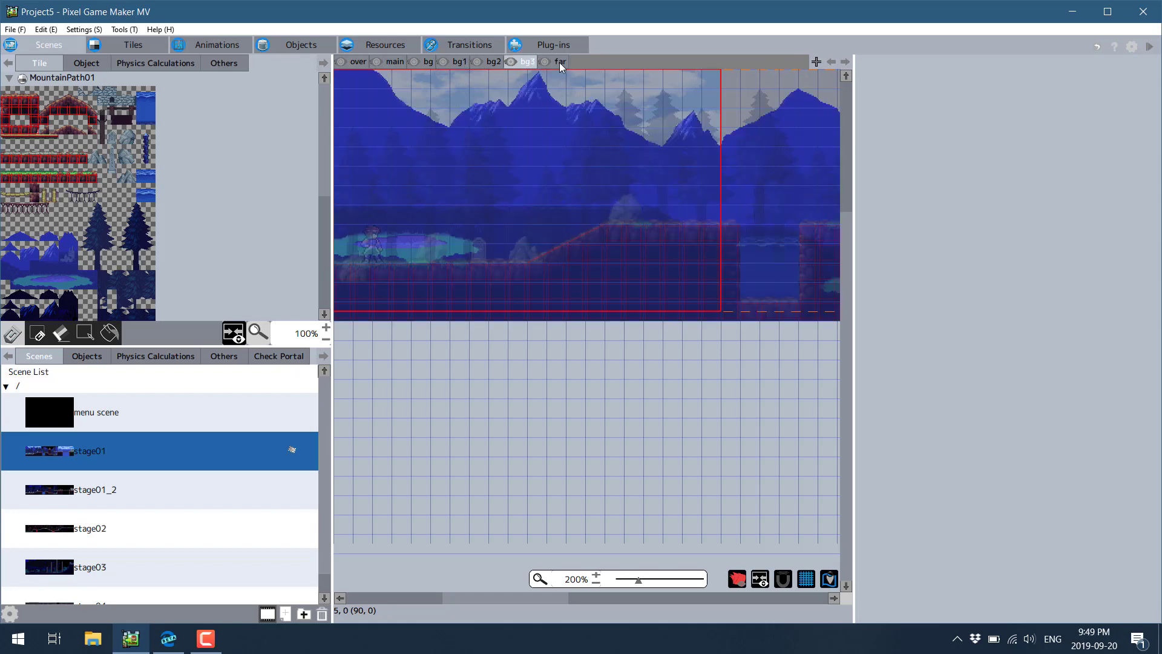
left_click(558, 62)
left_click(395, 63)
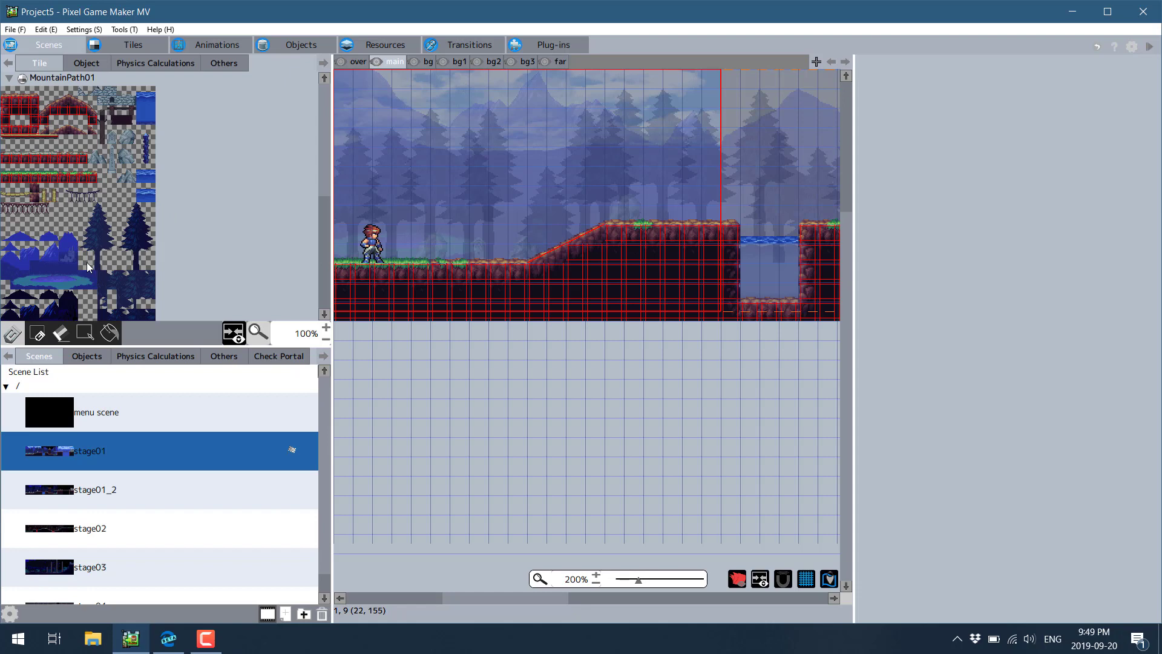
- Stamp three copies of the large pine tree tile from MountainPath01 among the trees on stage01's bg2 layer
left_click_drag(87, 267, 109, 211)
left_click(475, 81)
left_click(493, 63)
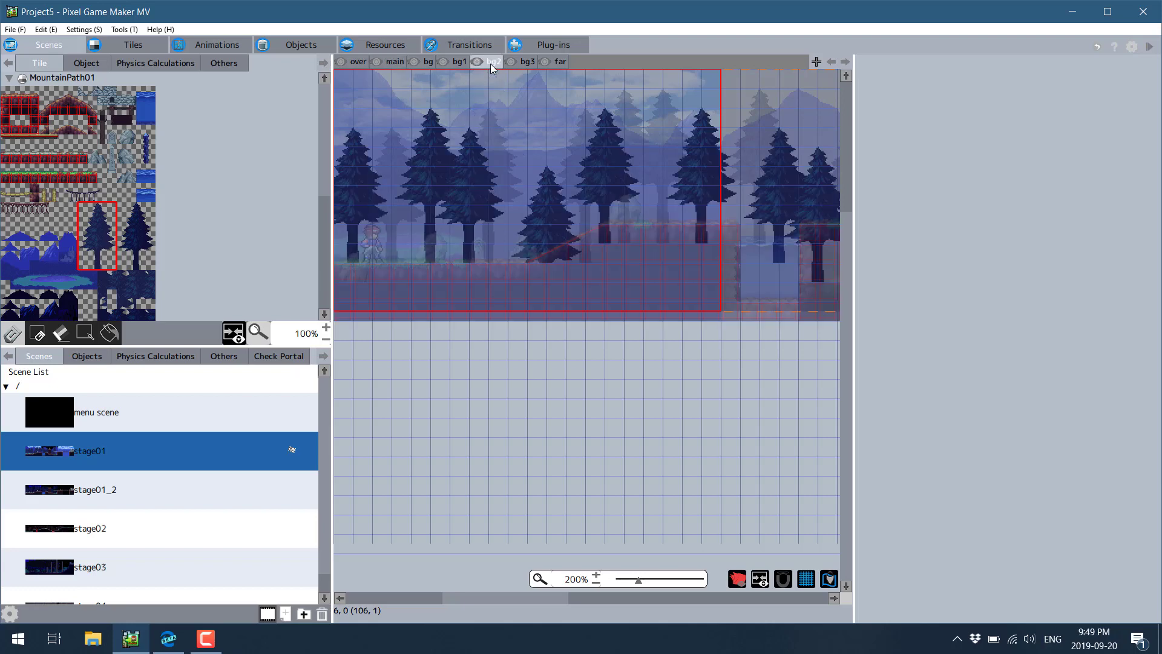
left_click(510, 124)
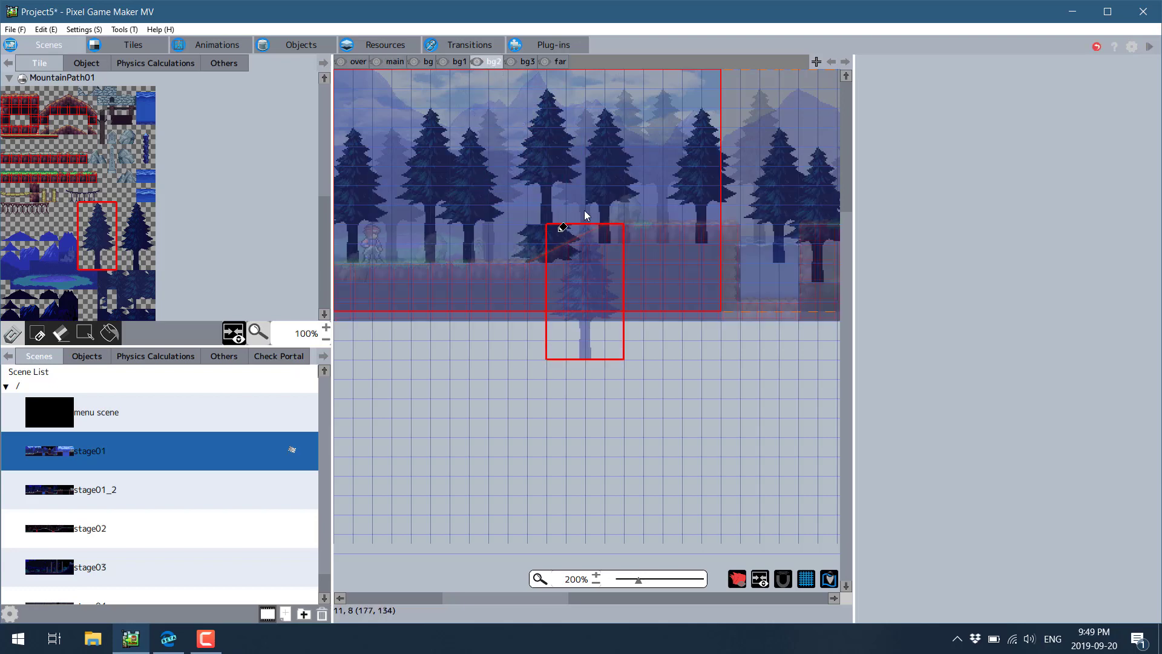
left_click(643, 134)
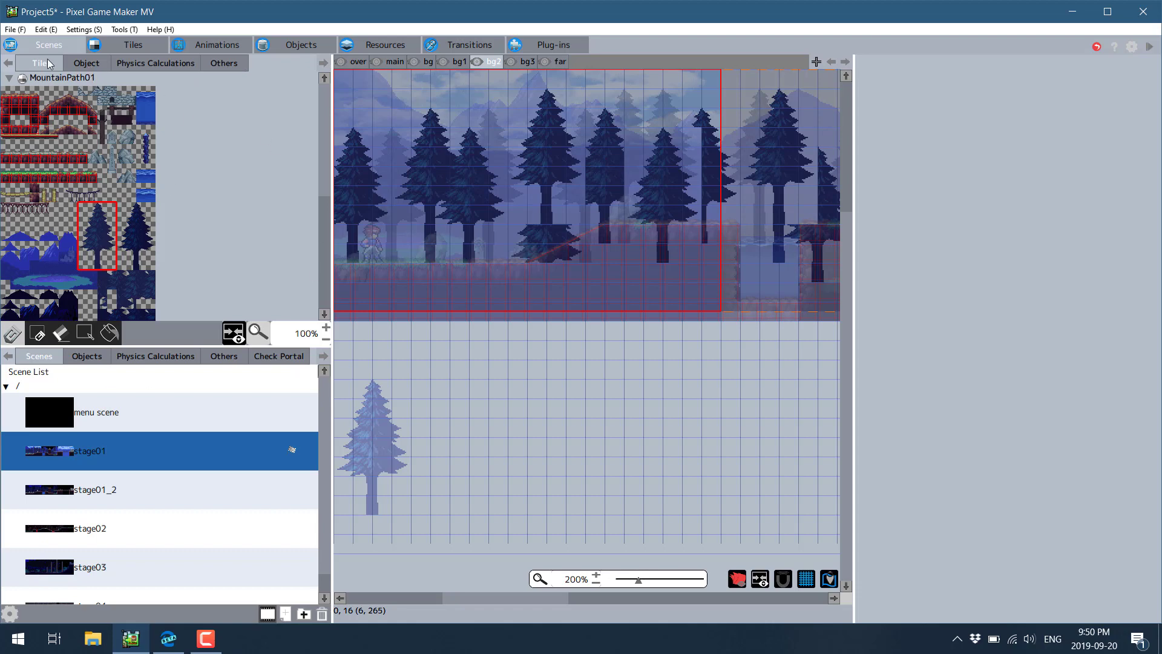
- Place a Torch01 object on stage01's main layer at X 90, Y 113, above and beside the player character
left_click(90, 63)
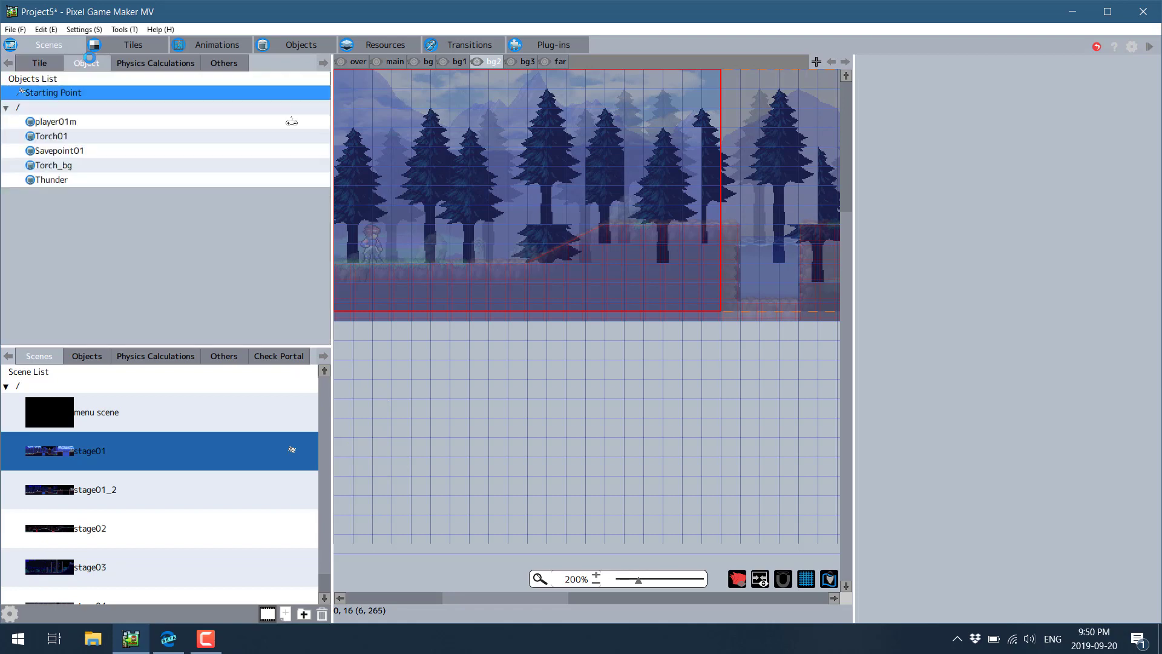
left_click(49, 125)
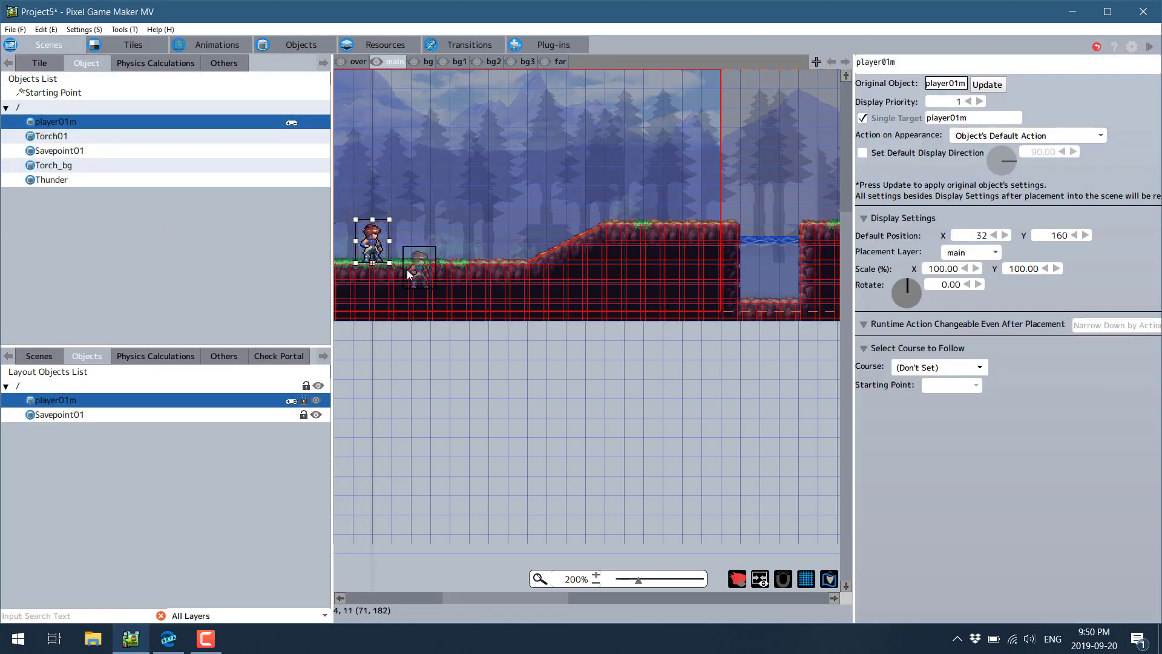
left_click(68, 137)
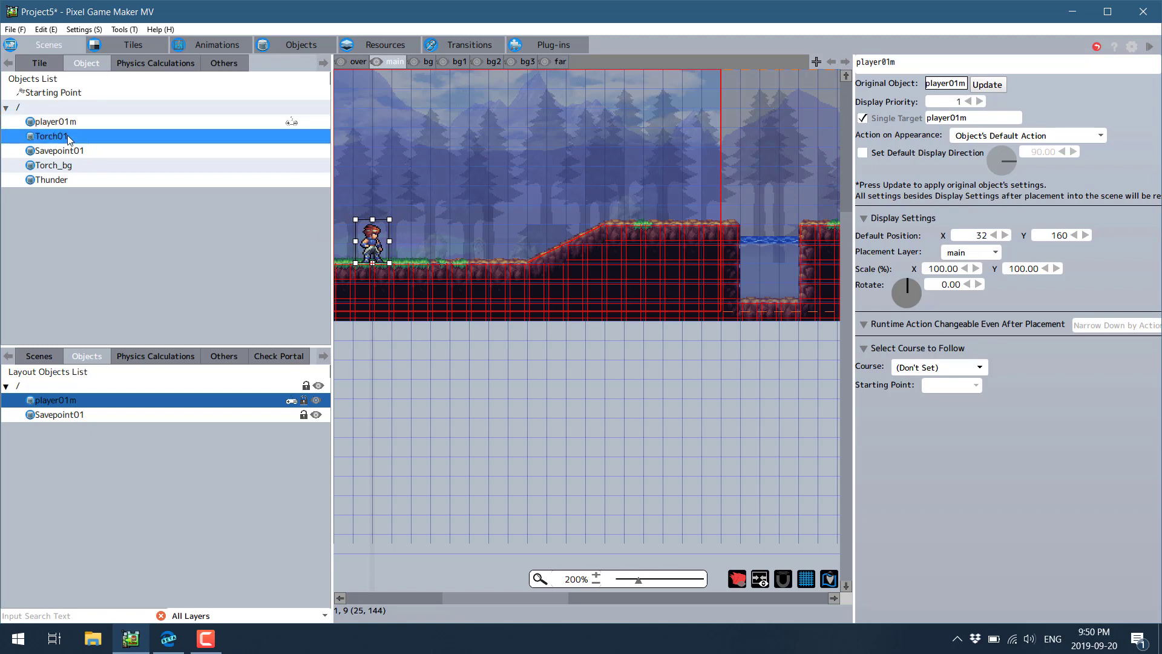
left_click(65, 152)
left_click(63, 166)
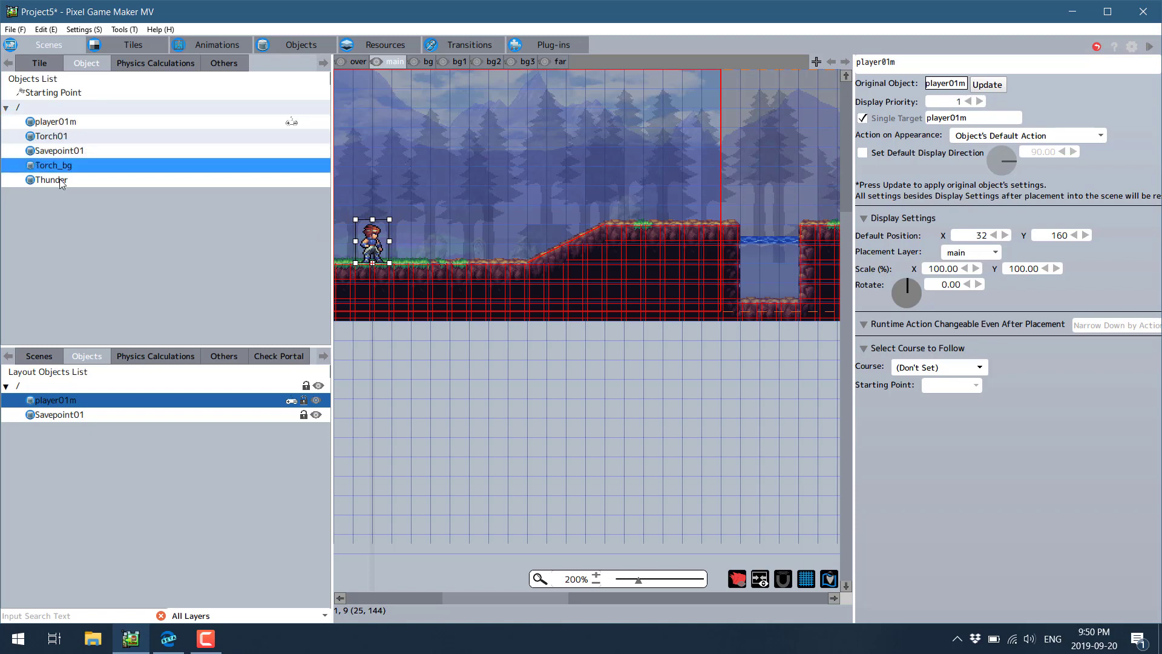
left_click(59, 180)
left_click(61, 166)
left_click(56, 137)
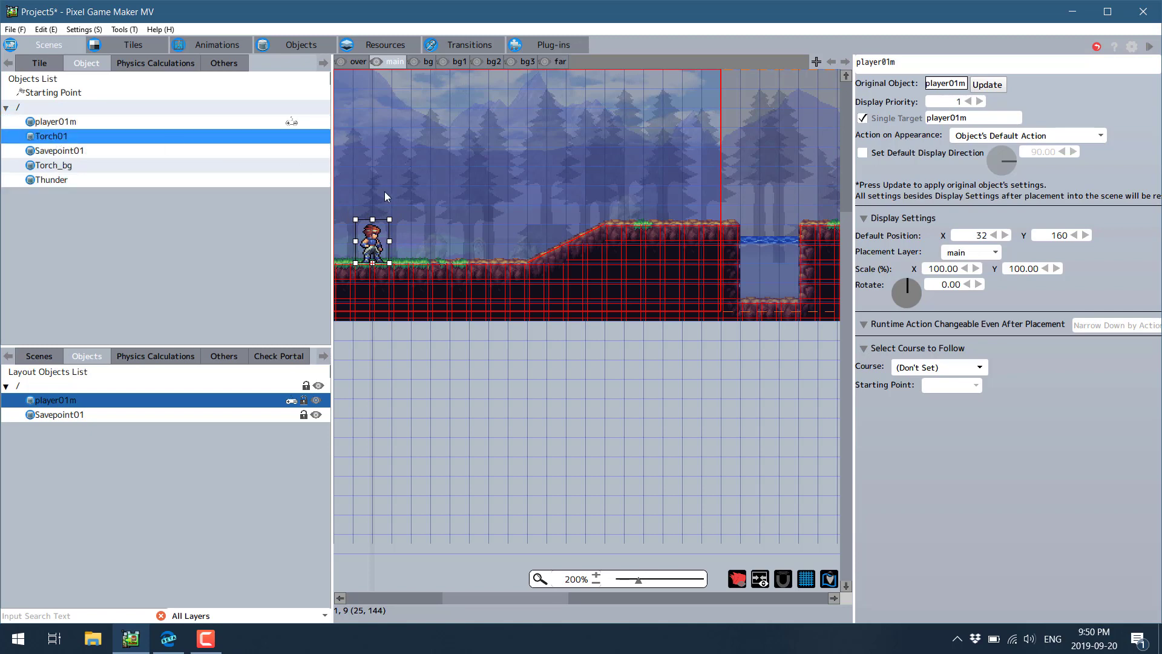
left_click(442, 187)
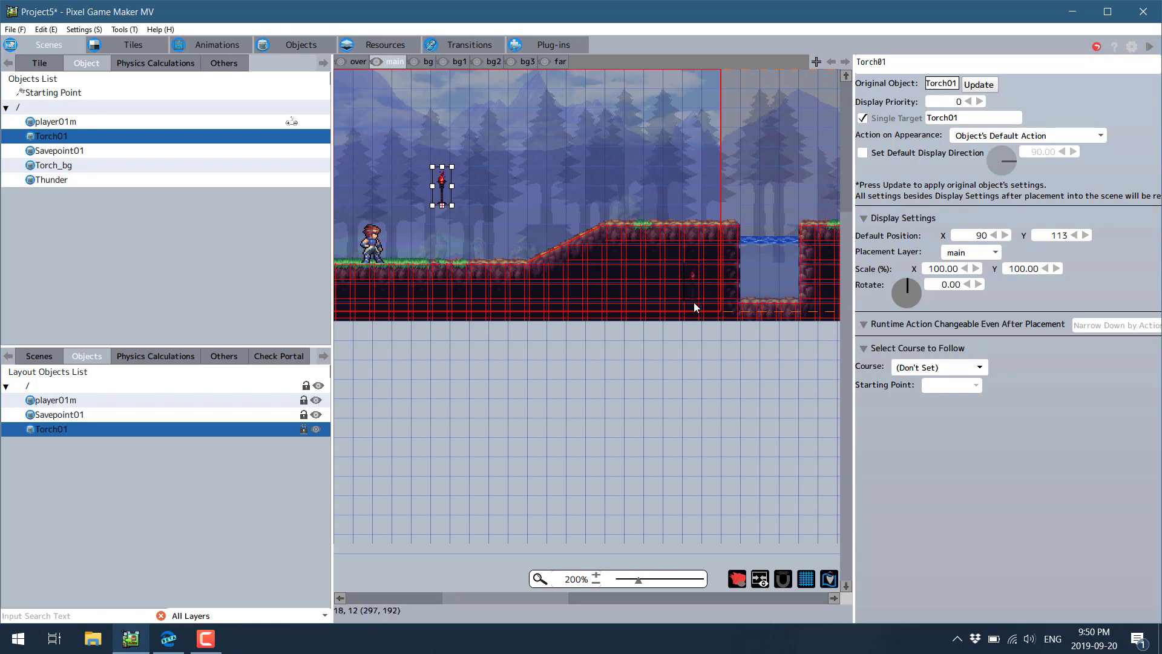
- Examine the available physics calculation parts and the camera, course and slope items that can be placed
scroll(598, 280, "up", 3)
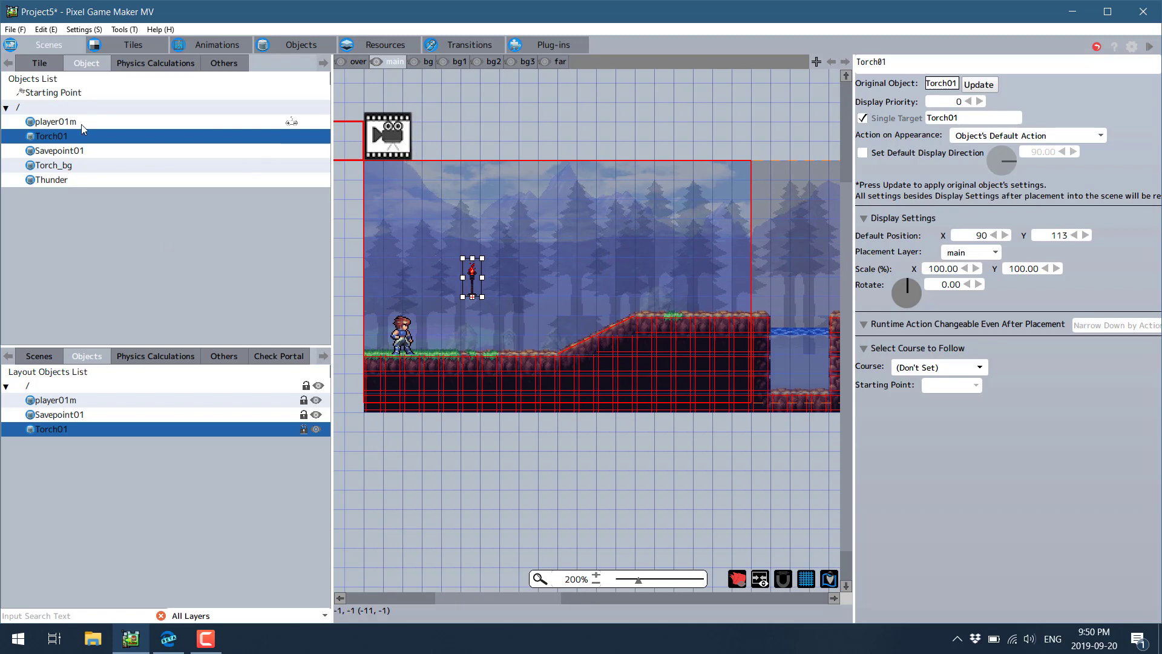
left_click(146, 63)
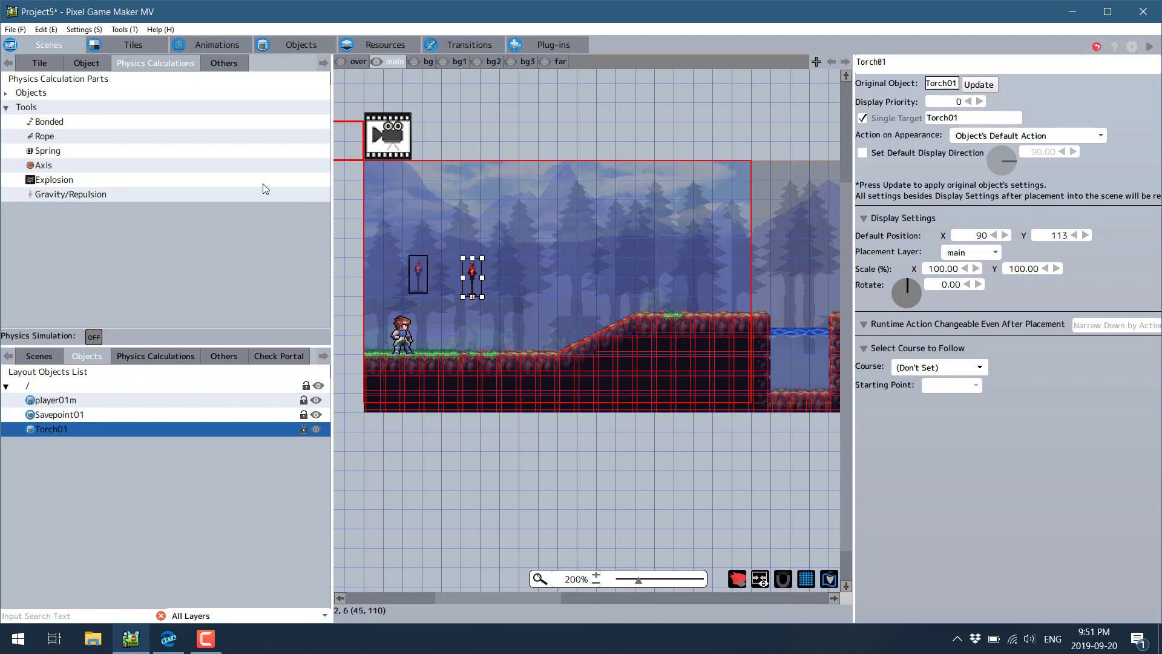
left_click(236, 66)
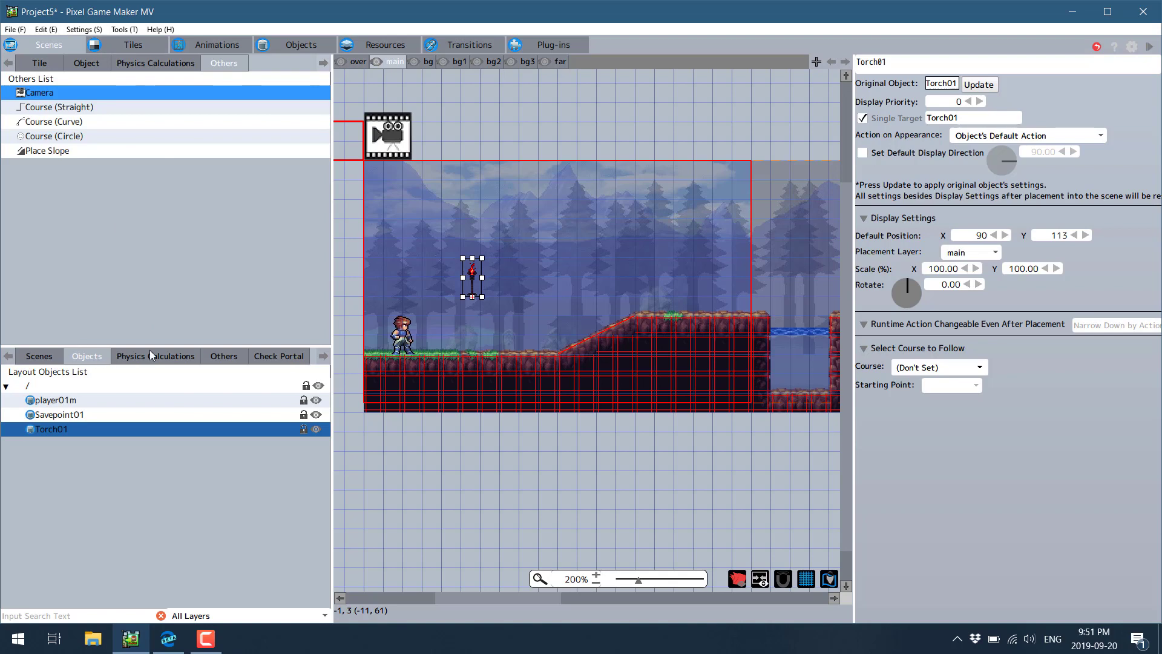
- Review the scene list and the list of objects laid out in stage01
left_click(52, 360)
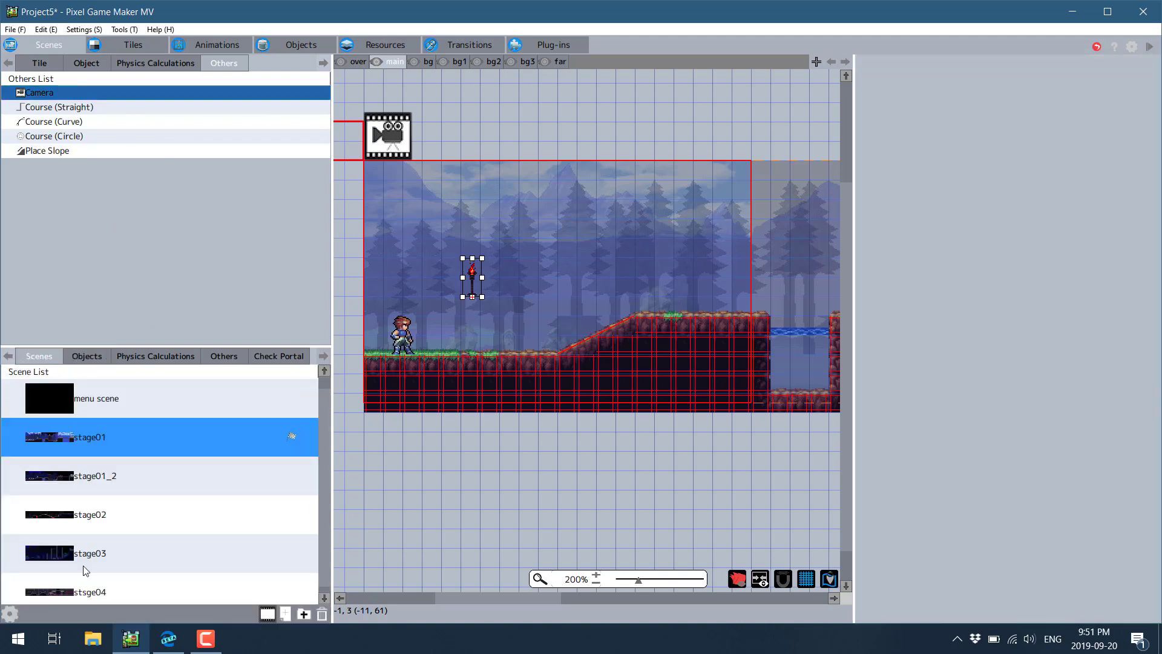
left_click(96, 361)
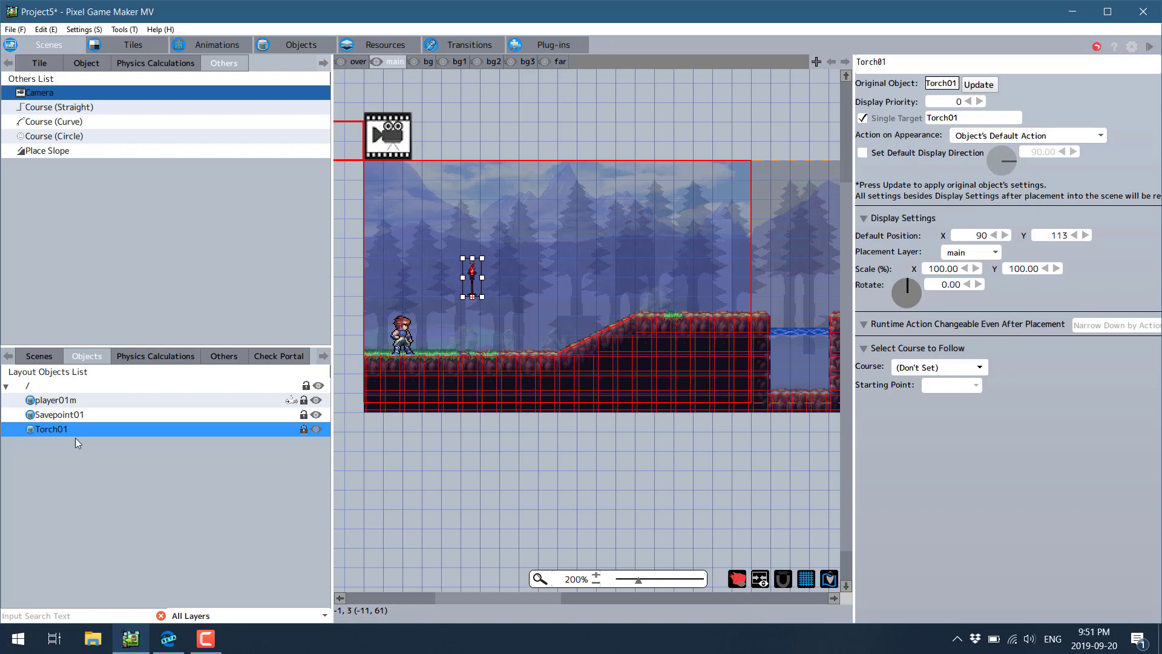
- Review the physics parts, slopes, camera and portal_001 laid out in stage01, and return to the scene list
left_click(142, 361)
left_click(221, 361)
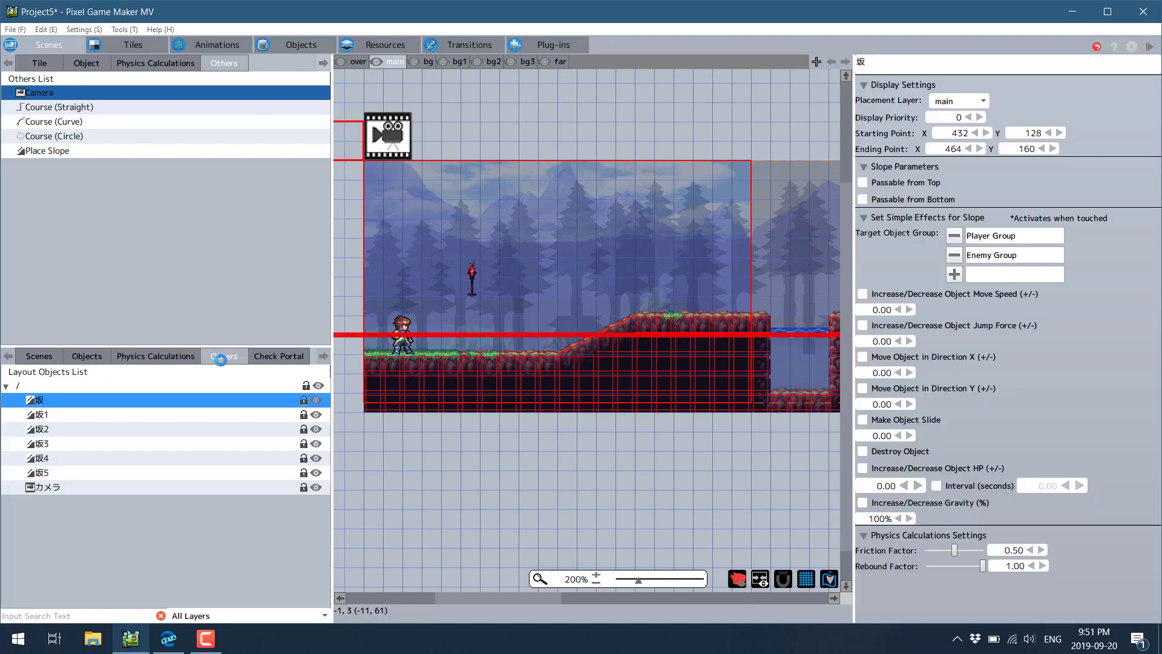
left_click(267, 357)
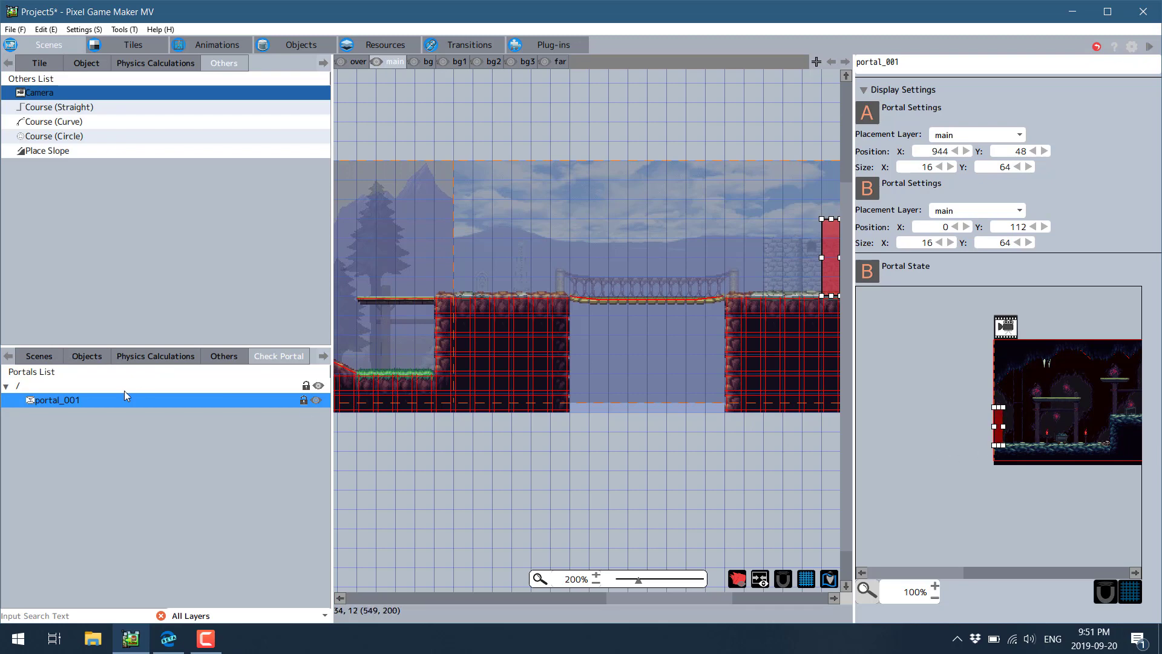
left_click(44, 355)
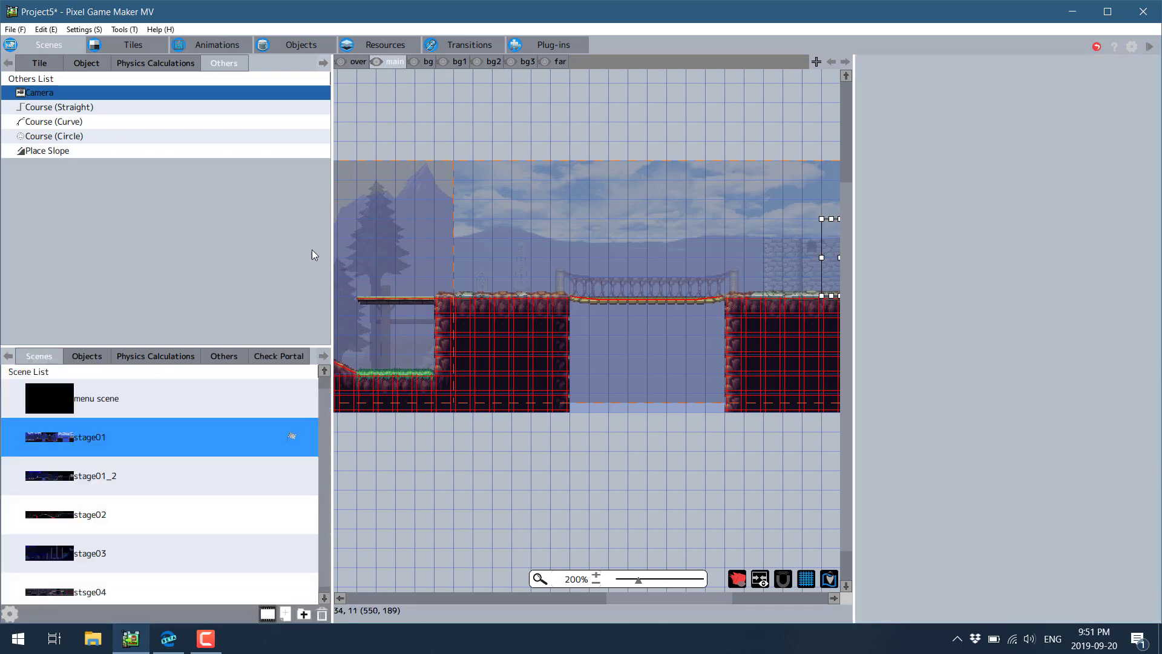
- Review the MountainPath01 tiles, objects and other items available for placing in the scene
left_click(44, 65)
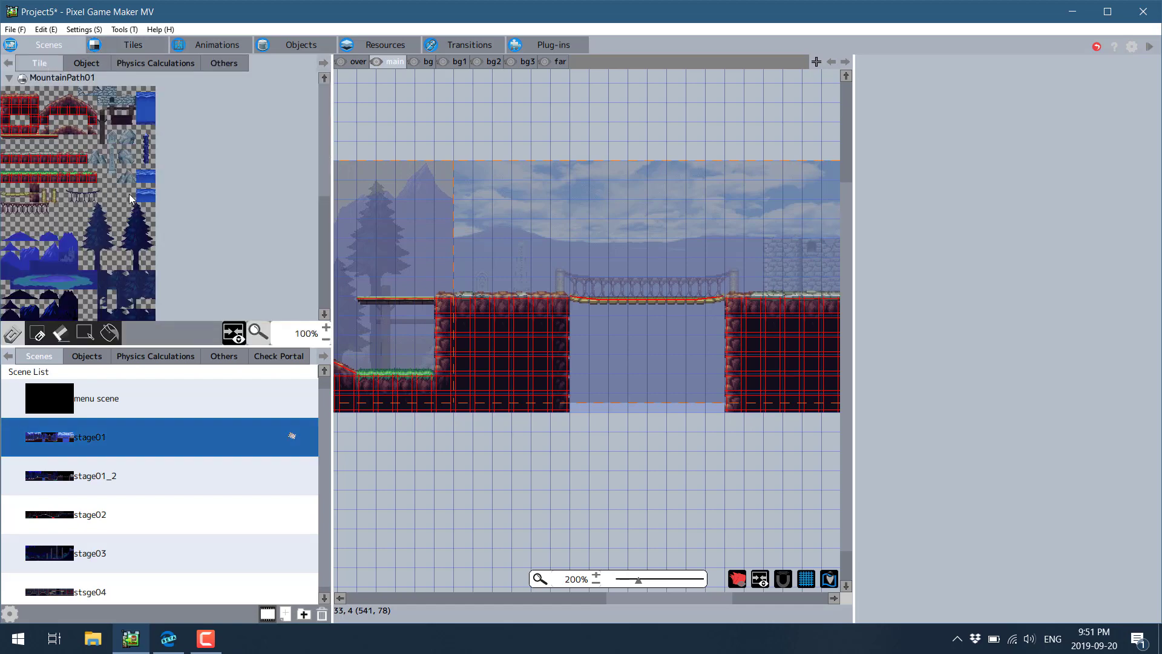
left_click_drag(87, 209, 111, 266)
left_click(98, 68)
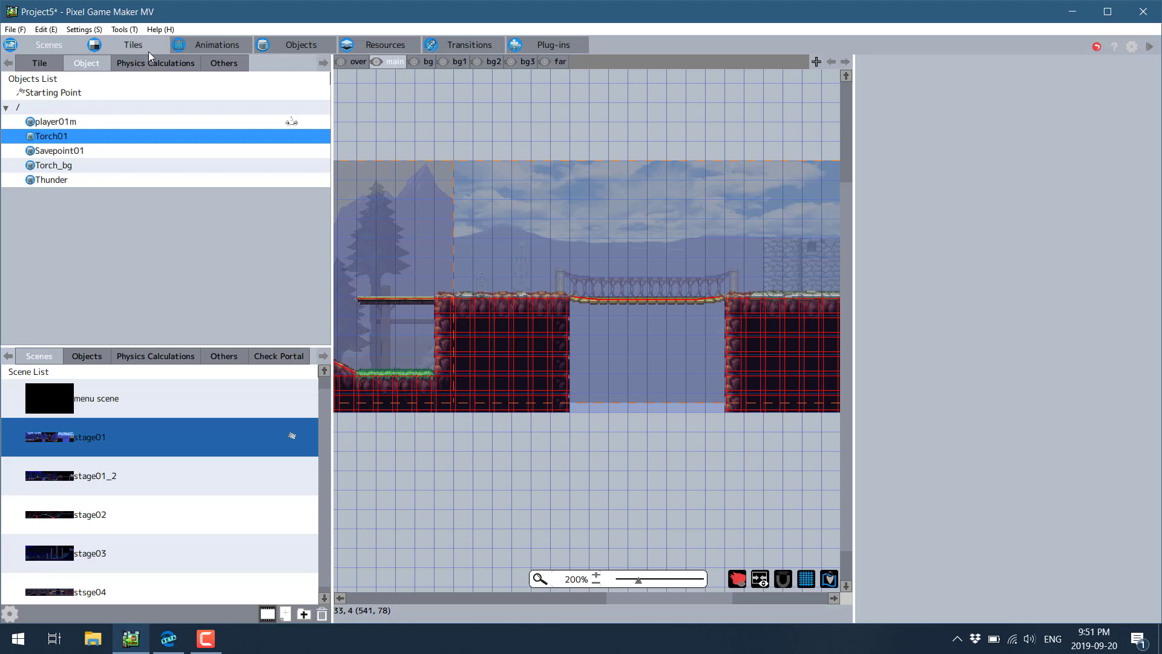
left_click(222, 64)
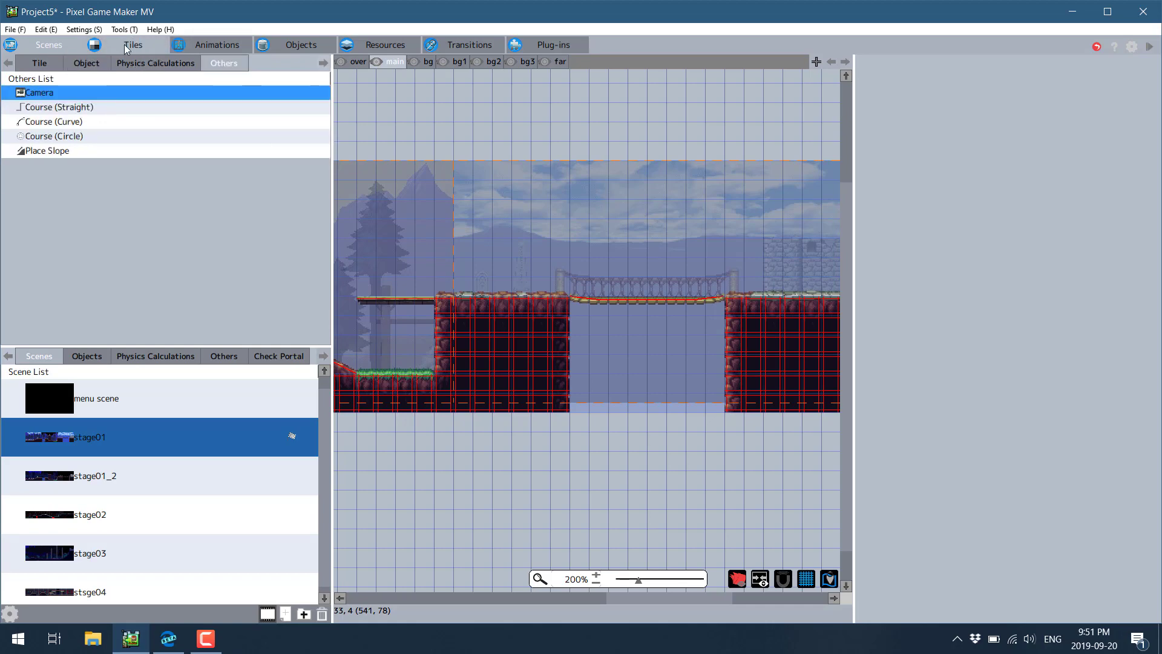
- Open the tile editor and inspect the wall detection of MountainPath01's grass-topped and stone-topped ground tiles
left_click(125, 45)
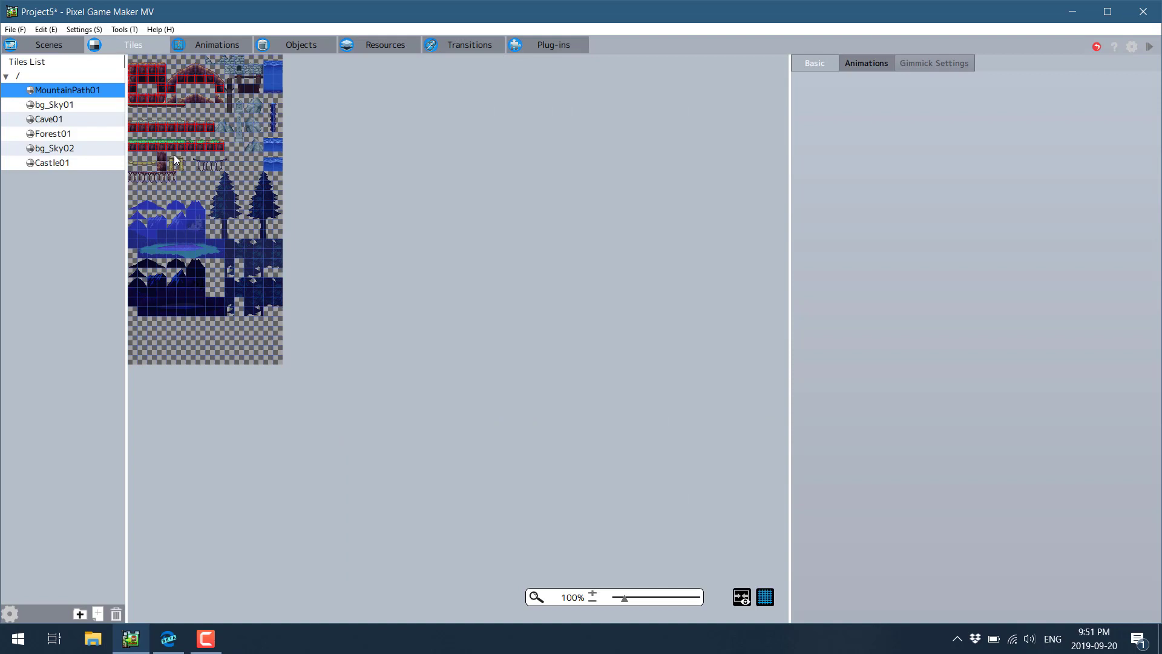
left_click(172, 147)
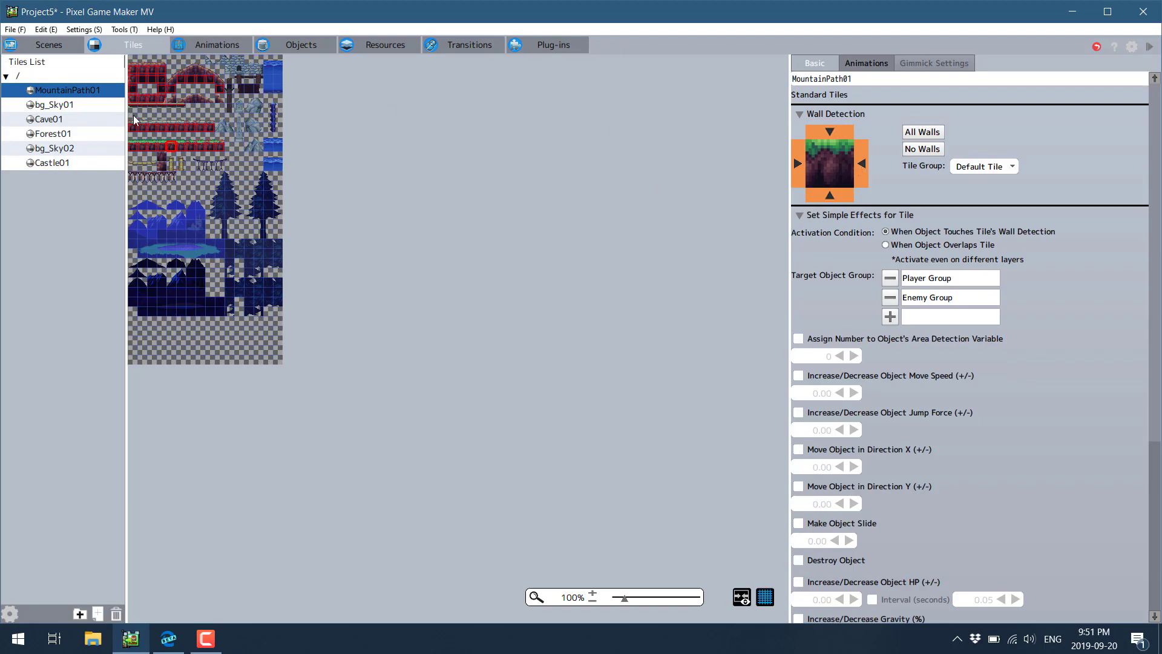
scroll(227, 174, "up", 3)
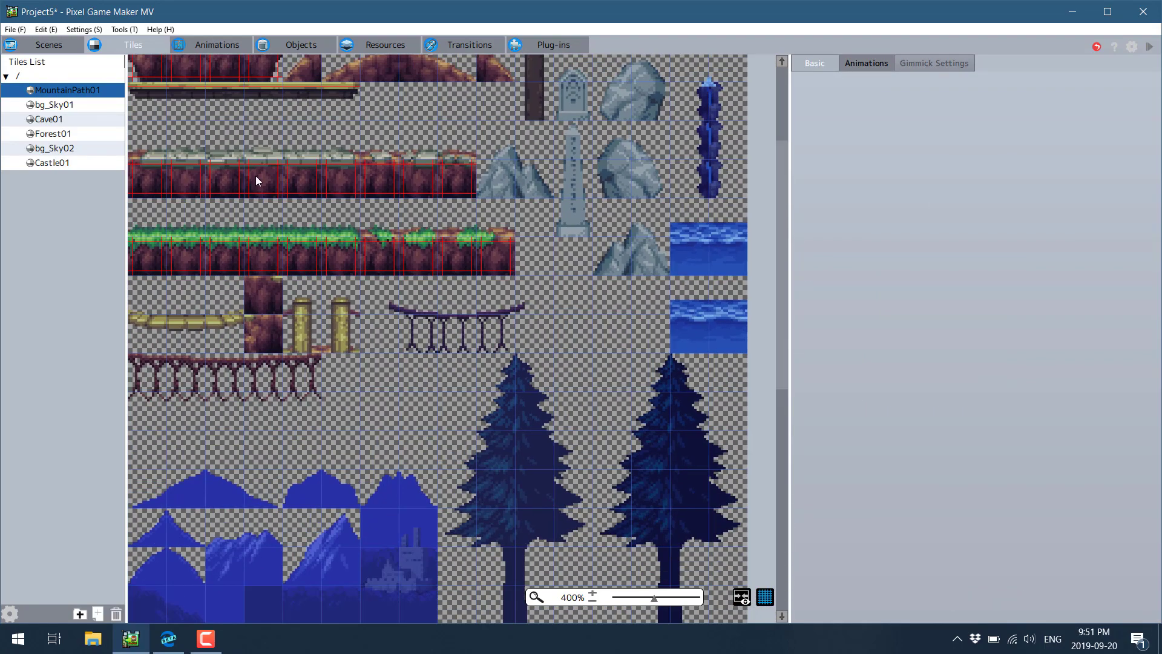
left_click(259, 177)
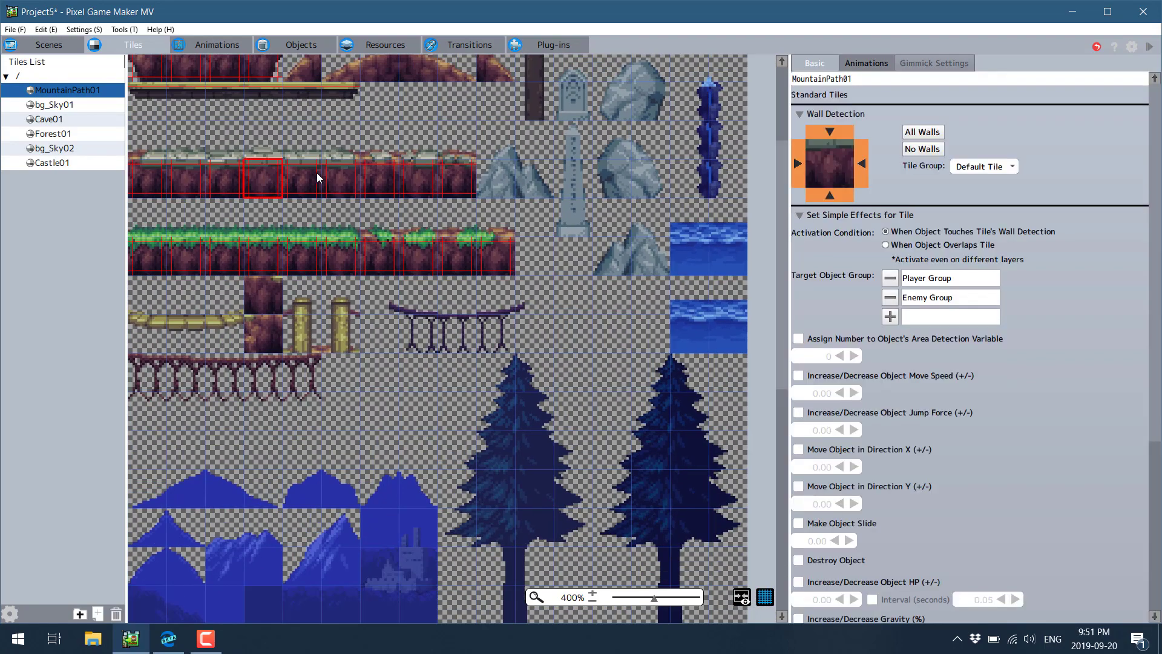
left_click(837, 132)
- Examine the selected ground tile's simple effects, color and physics calculation settings
scroll(968, 304, "down", 3)
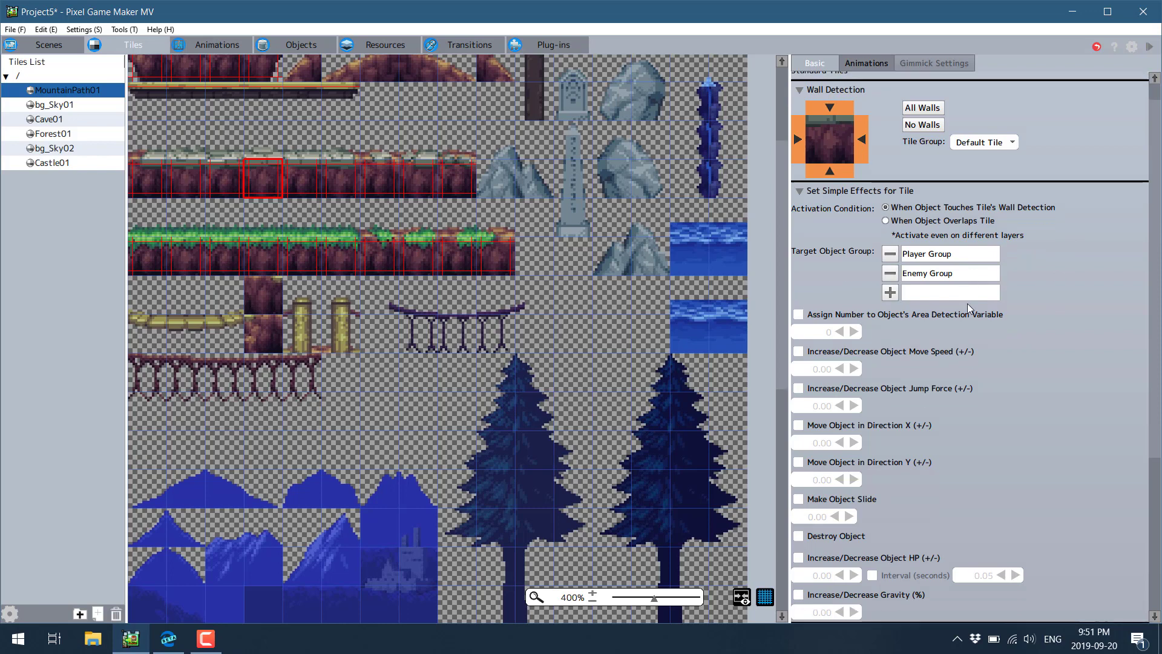
scroll(968, 304, "down", 1)
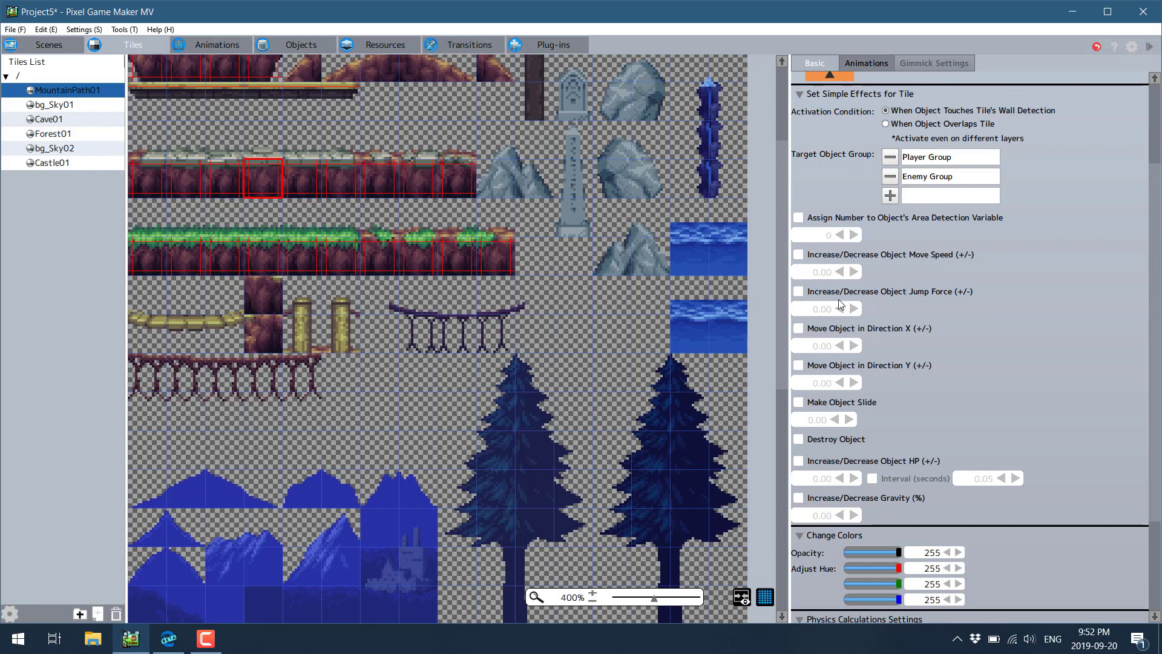
scroll(958, 385, "down", 4)
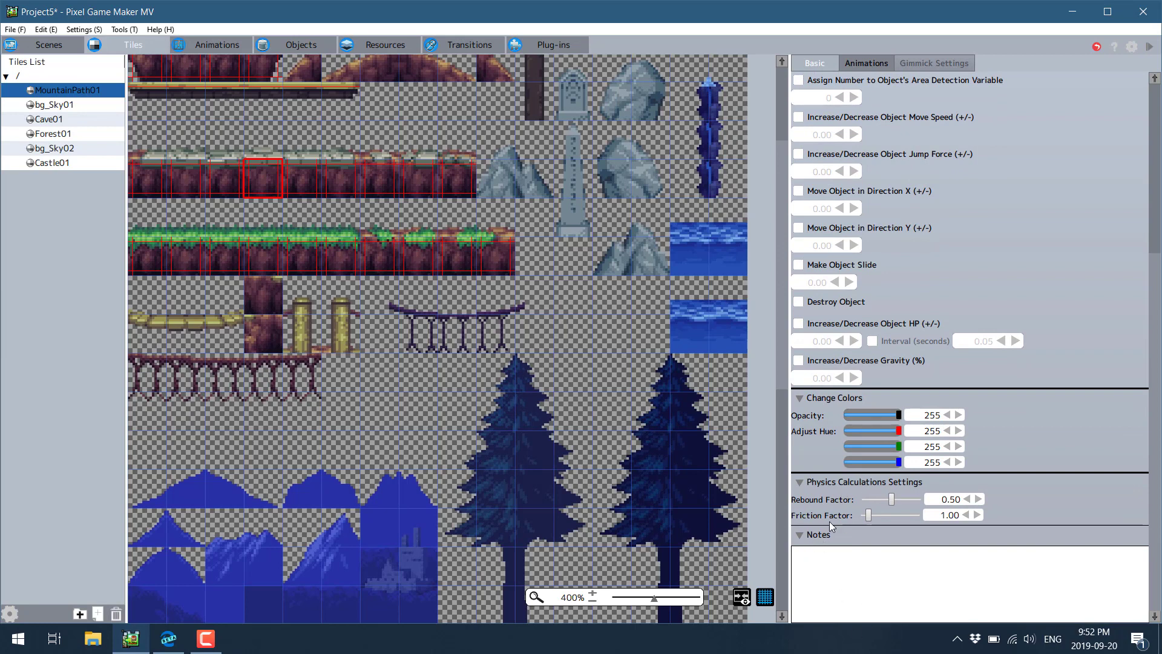
scroll(831, 522, "up", 4)
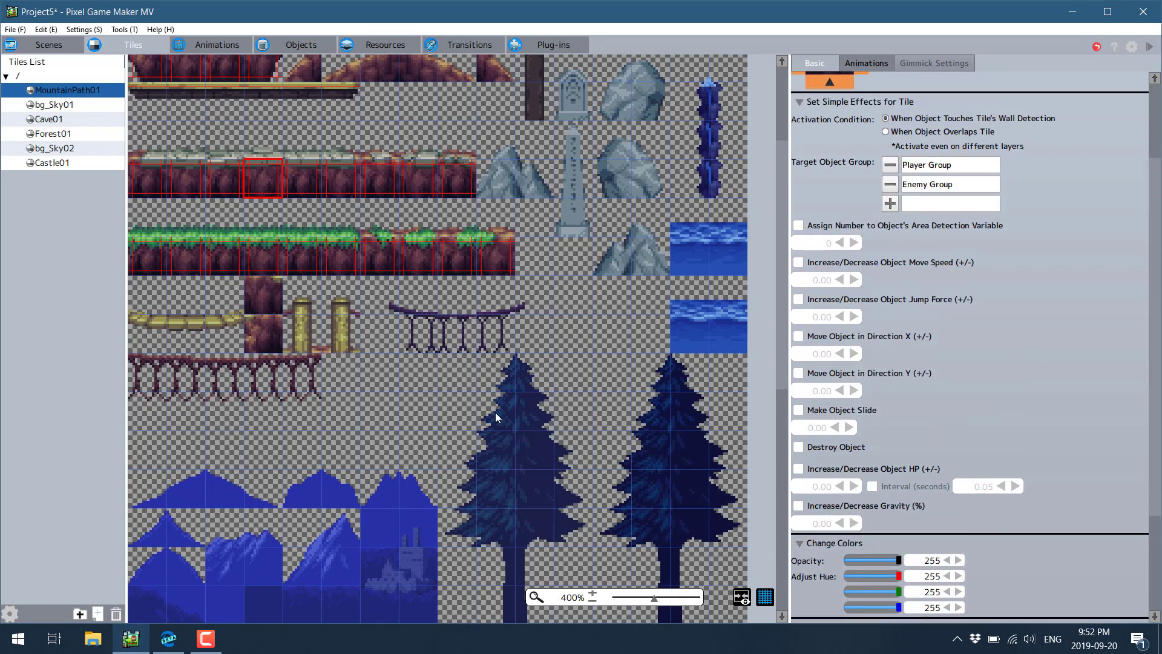
- Browse the bg_Sky02, Cave01, bg_Sky01, Forest01 and Castle01 tile sets
left_click(55, 148)
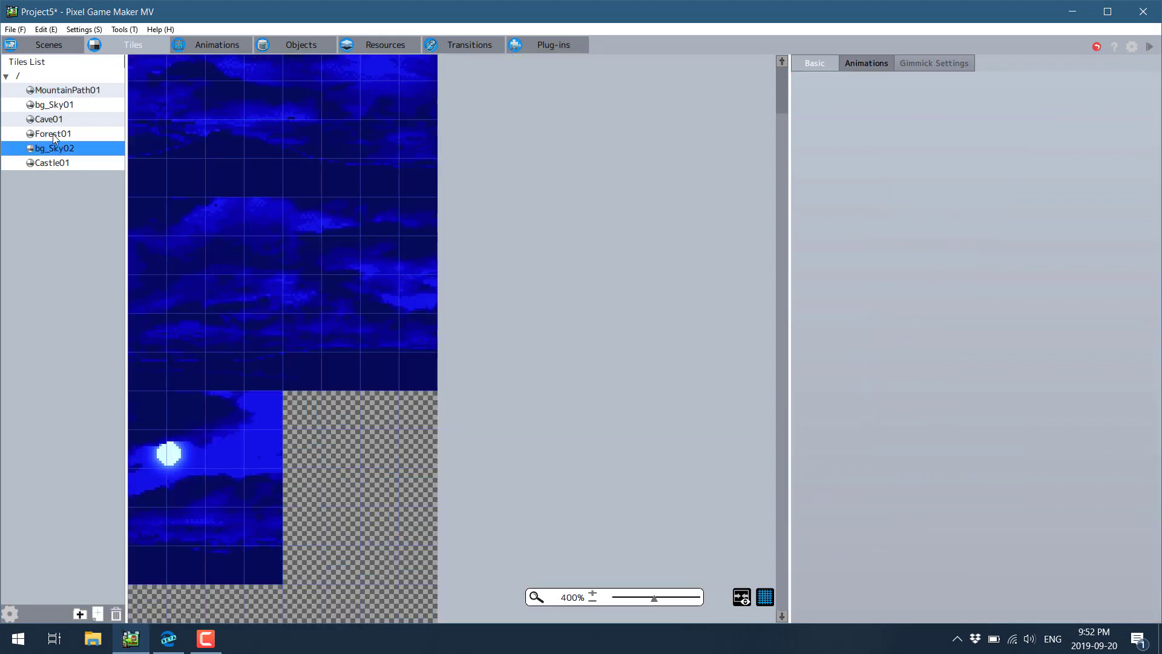
left_click(58, 120)
left_click(55, 105)
left_click(54, 133)
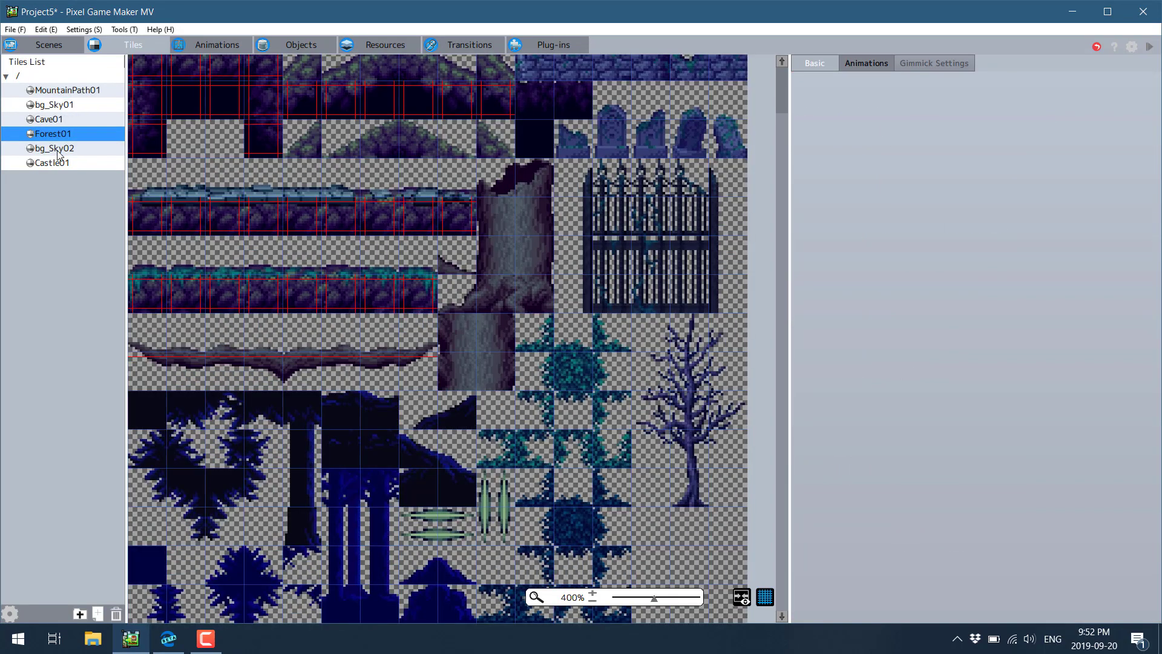
left_click(55, 148)
left_click(58, 163)
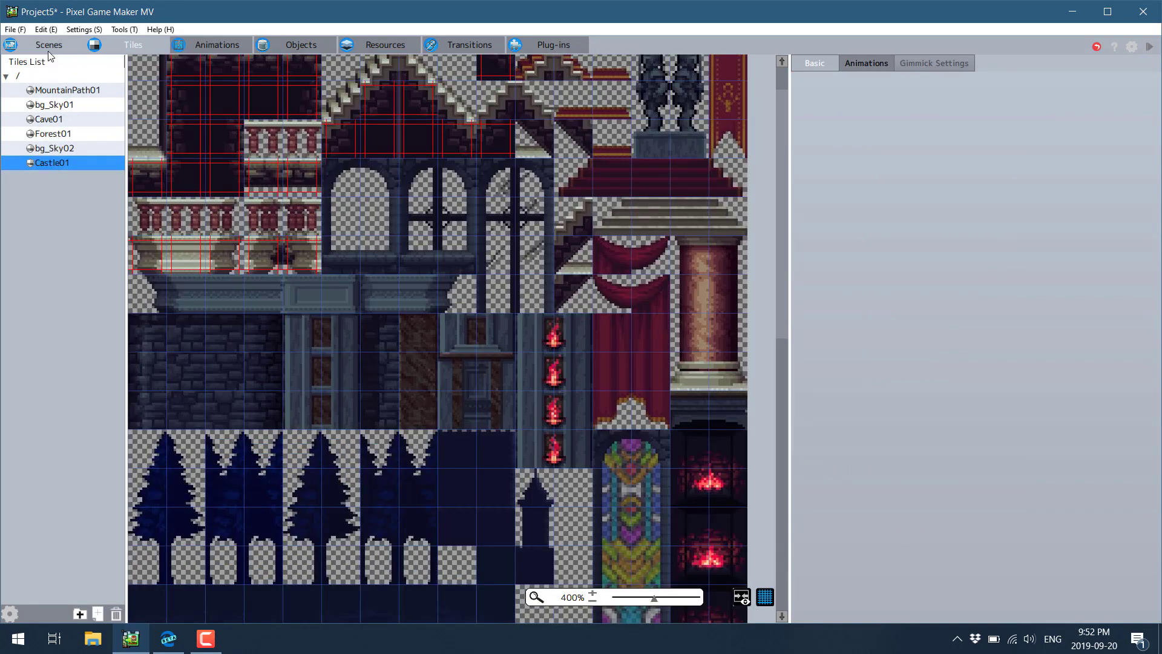
- Open the animation editor and examine the detection and connection point tracks of player01m's wait motion
left_click(209, 45)
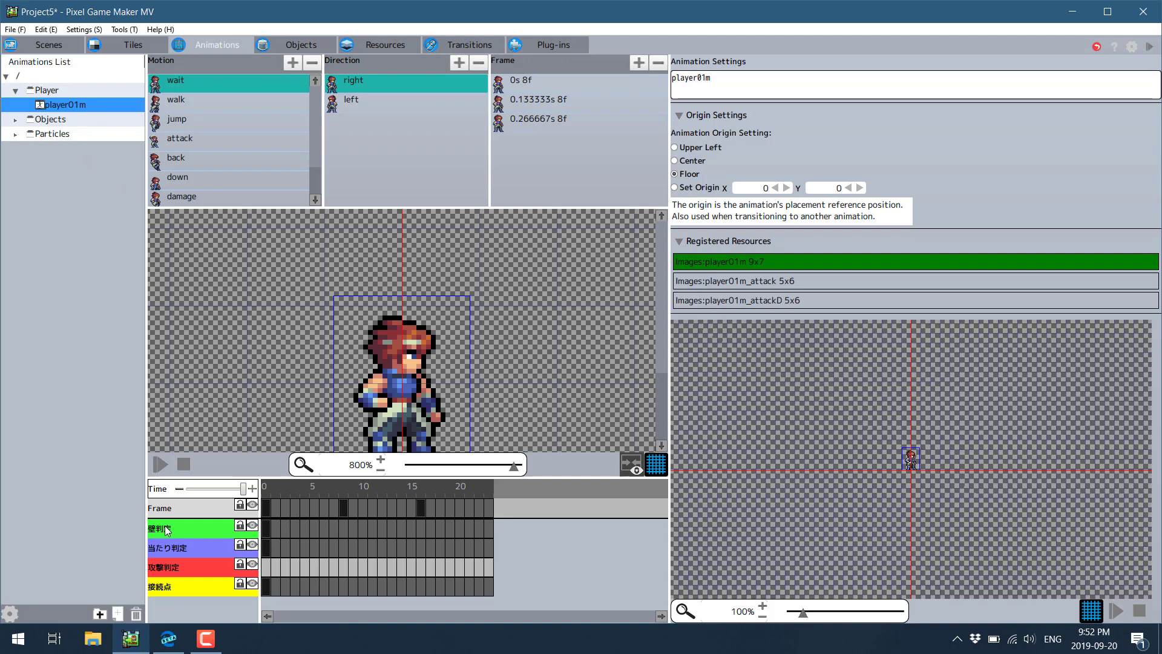
left_click(168, 543)
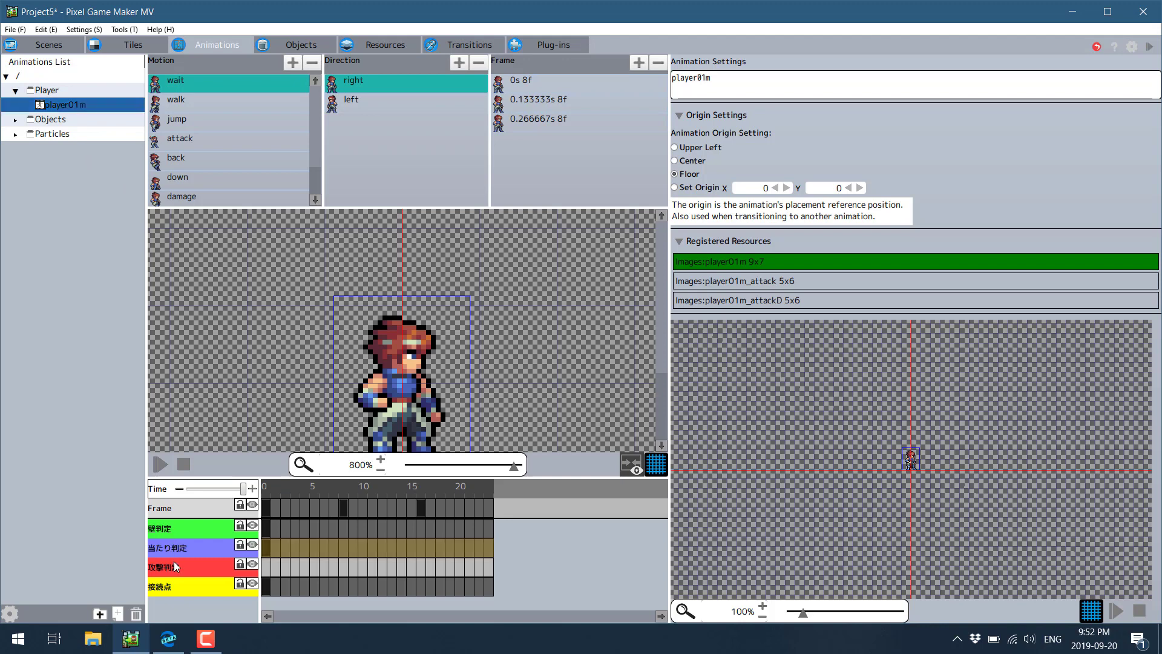
left_click(172, 565)
left_click(167, 590)
left_click(169, 568)
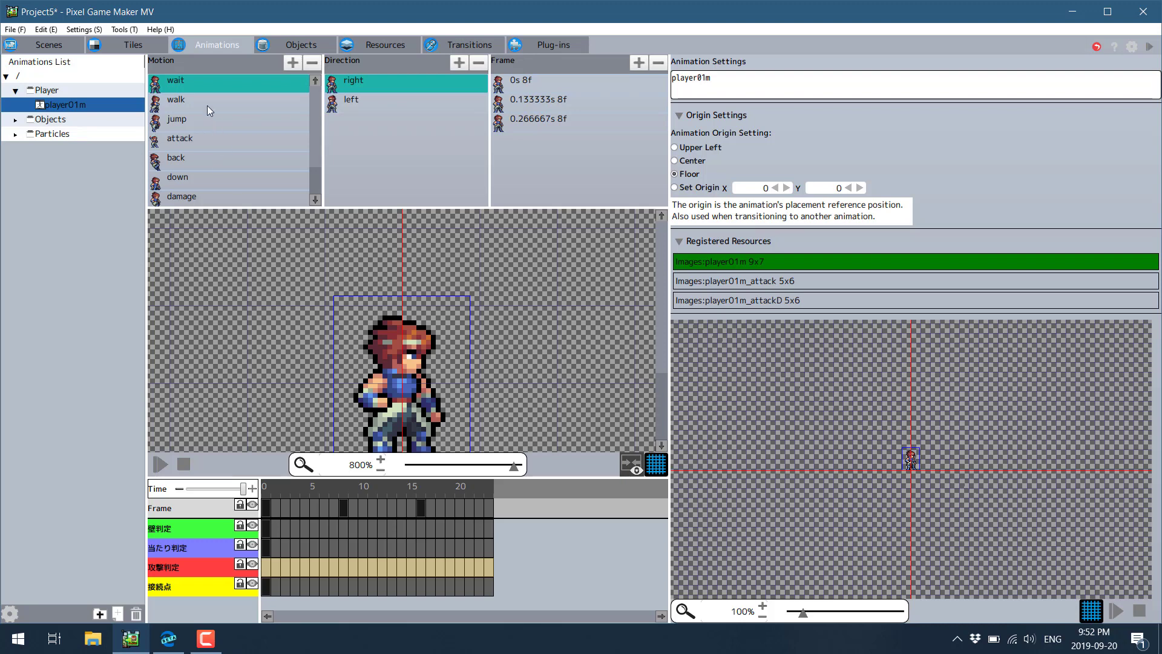
- Play player01m's walk motion and set its preview zoom to 400%
left_click(184, 96)
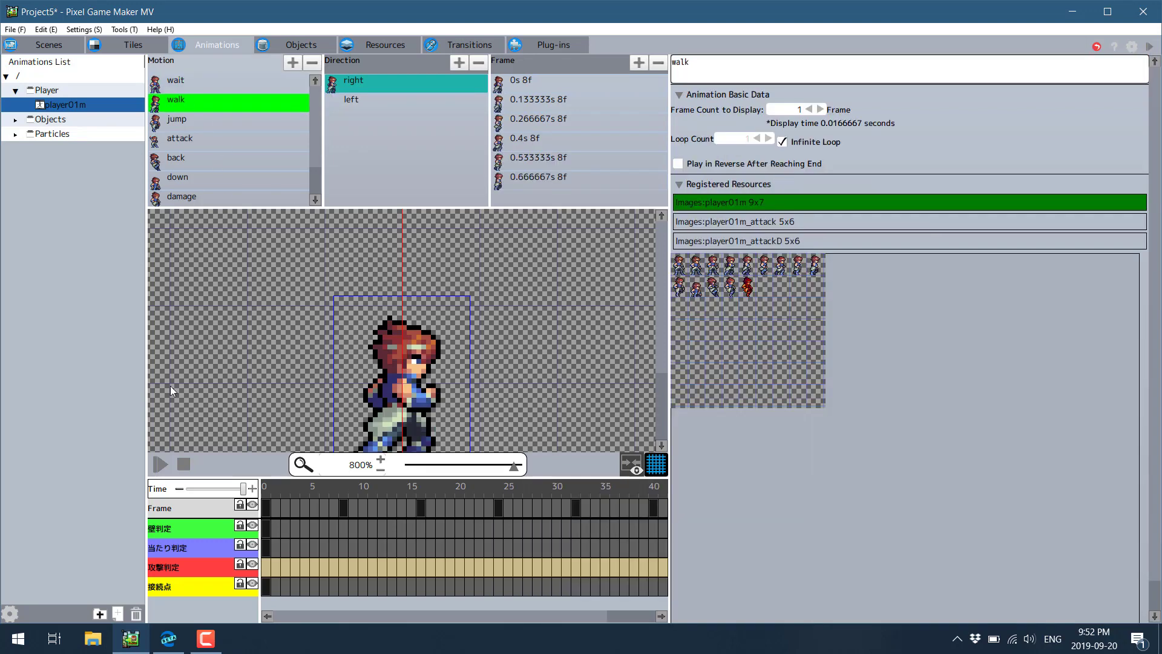
left_click(160, 464)
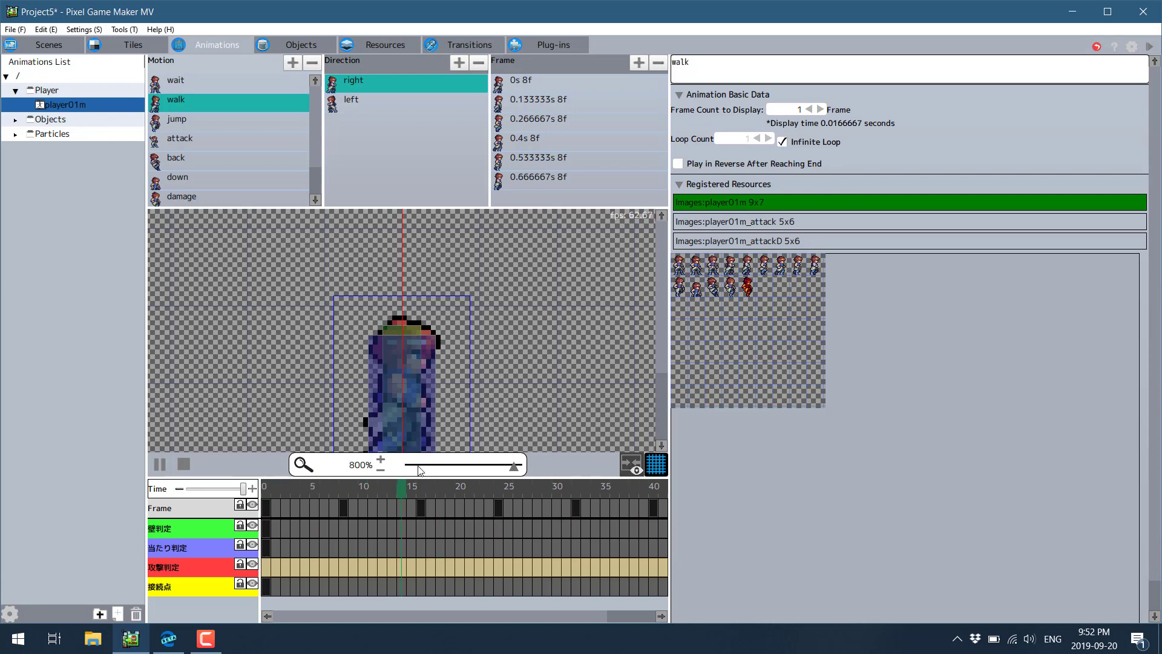
left_click(381, 470)
left_click(380, 472)
left_click(380, 472)
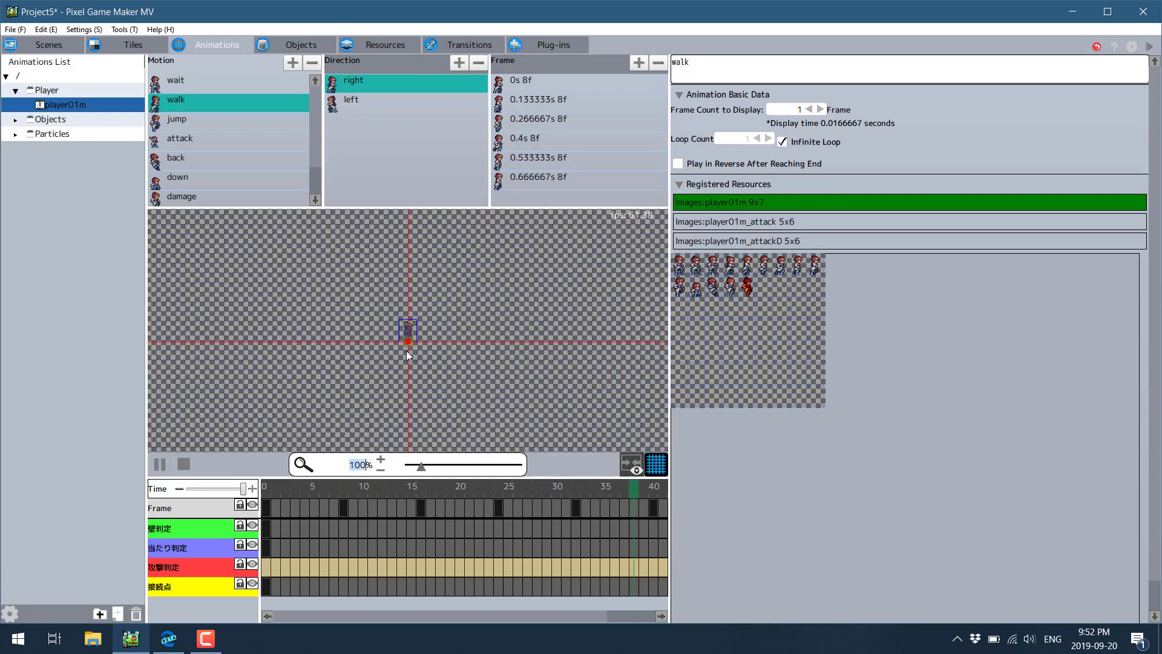
scroll(417, 348, "up", 3)
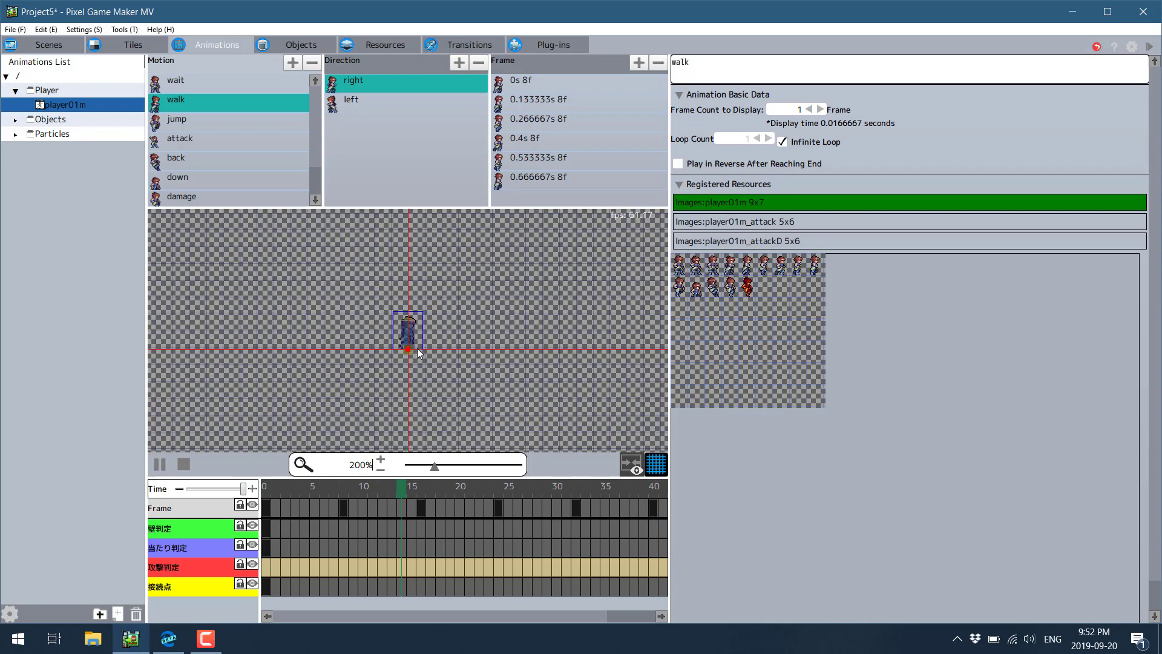
mouse_move(476, 335)
middle_mouse_down()
mouse_move(377, 282)
mouse_move(464, 342)
mouse_move(483, 332)
middle_mouse_up()
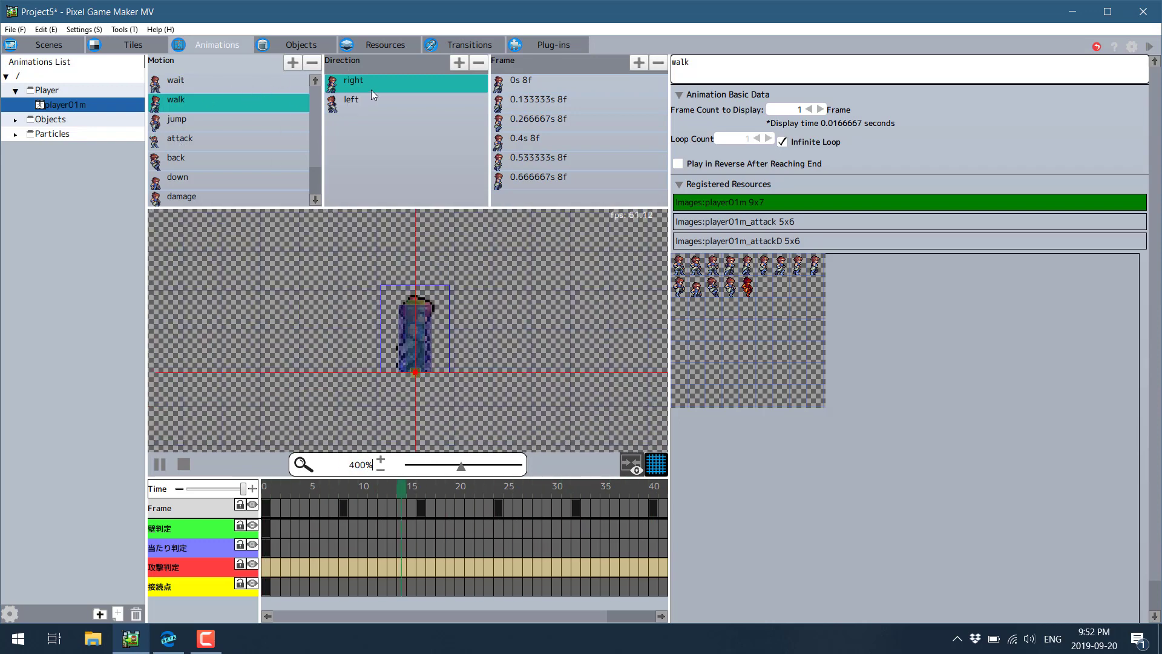
- Compare the right and left directions of the walk motion and their direction settings
left_click(355, 81)
left_click(356, 101)
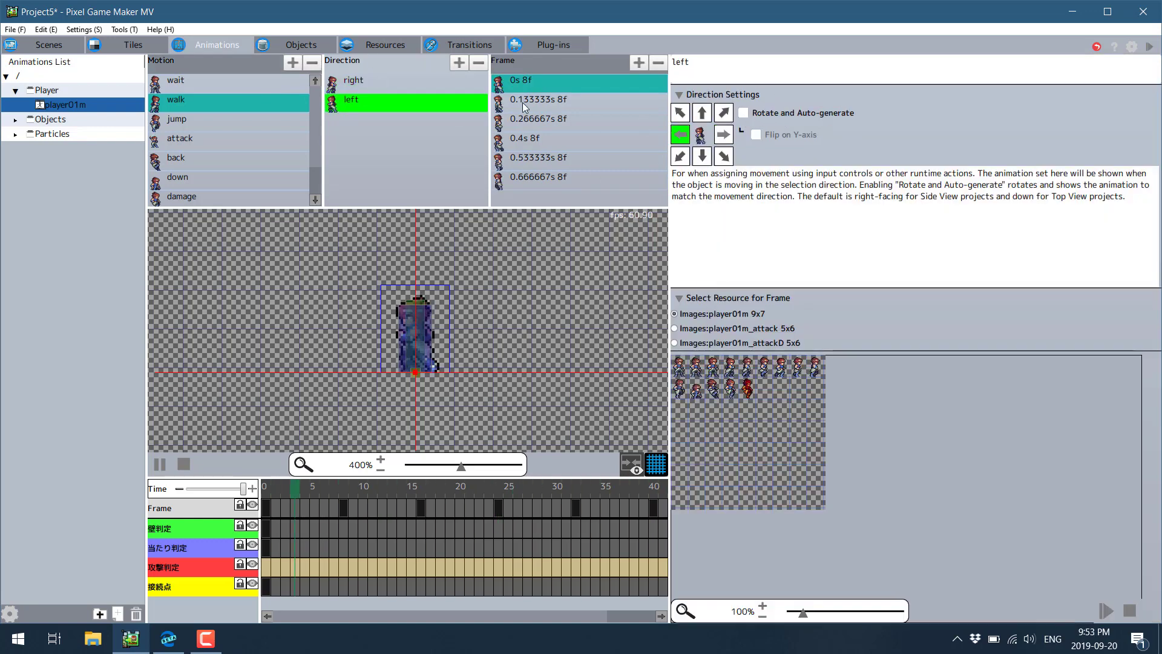
left_click(377, 91)
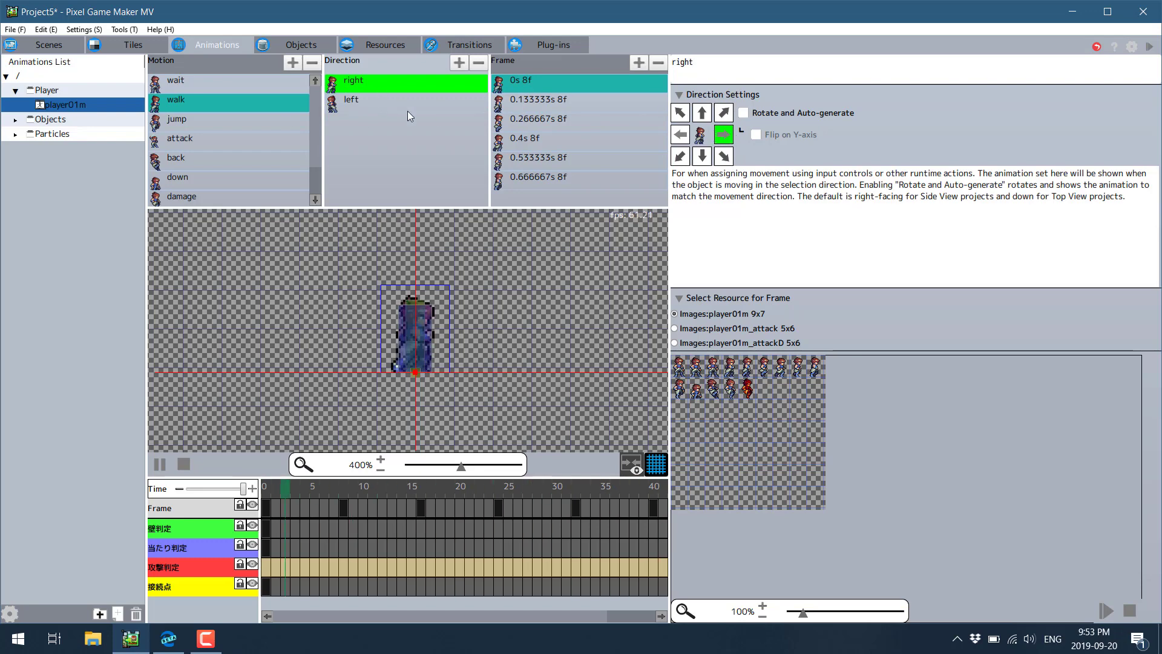
left_click(688, 136)
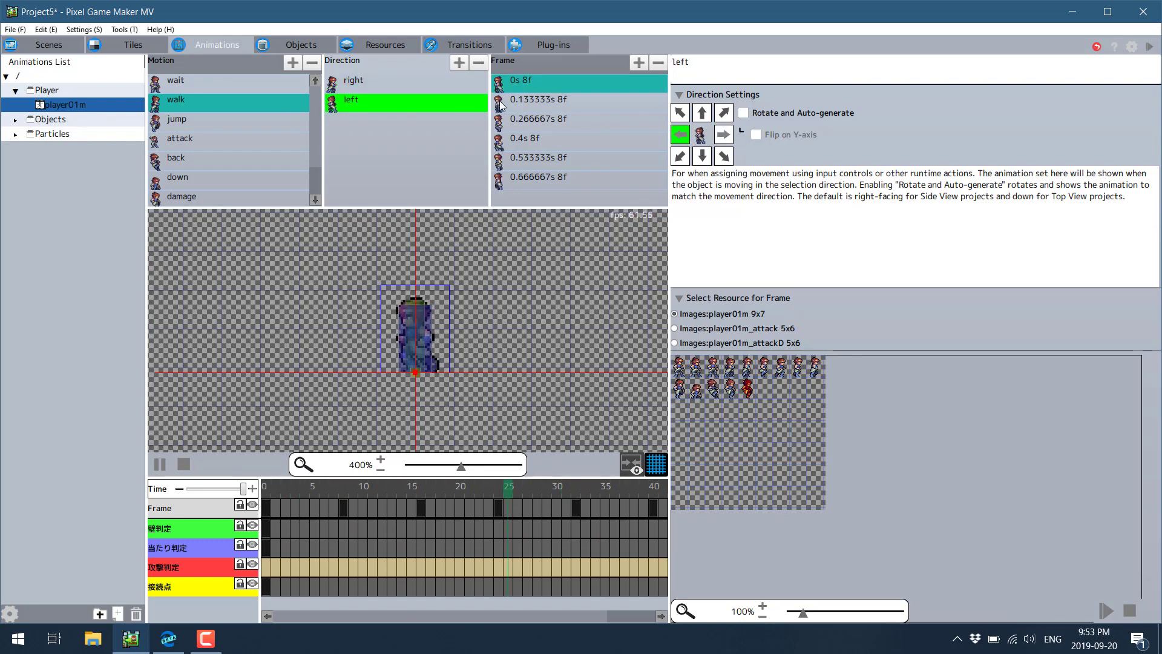
- Preview player01m's attack, attack_jump and down motions
left_click(198, 139)
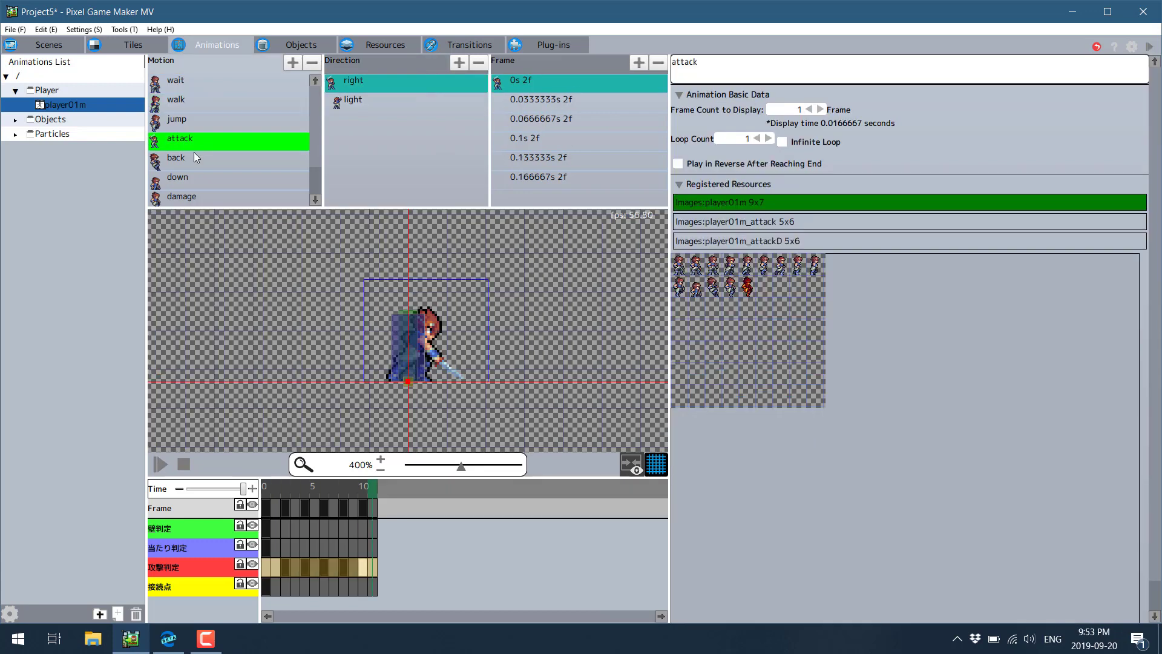
left_click(190, 175)
scroll(190, 172, "down", 1)
left_click(191, 176)
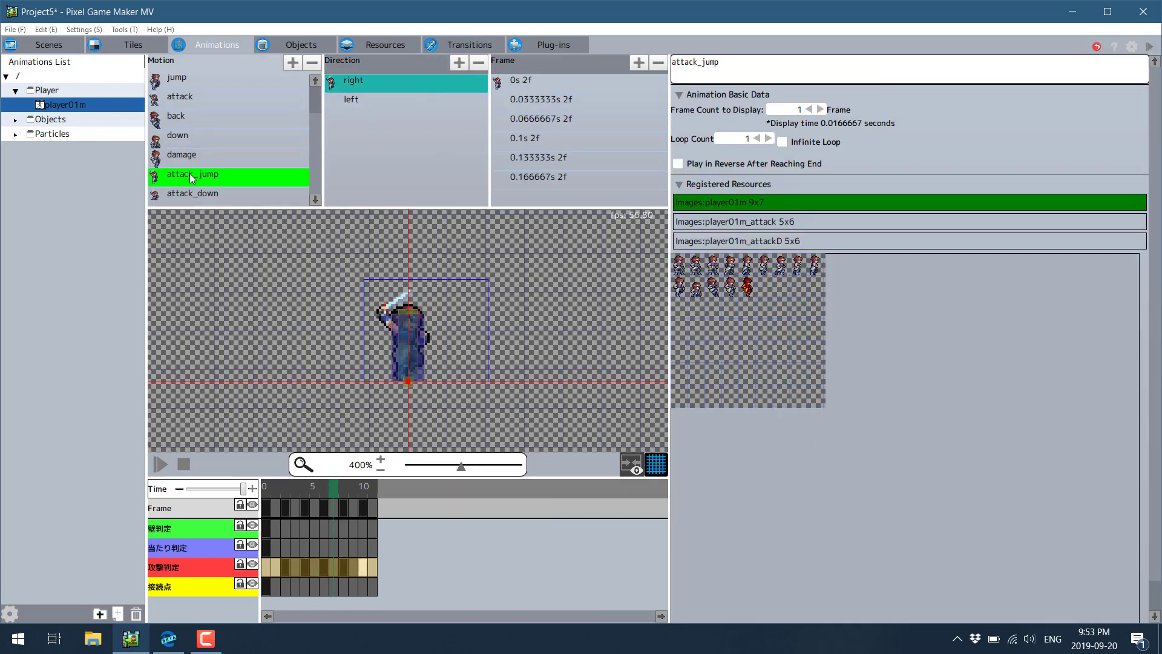
left_click(193, 177)
left_click(200, 141)
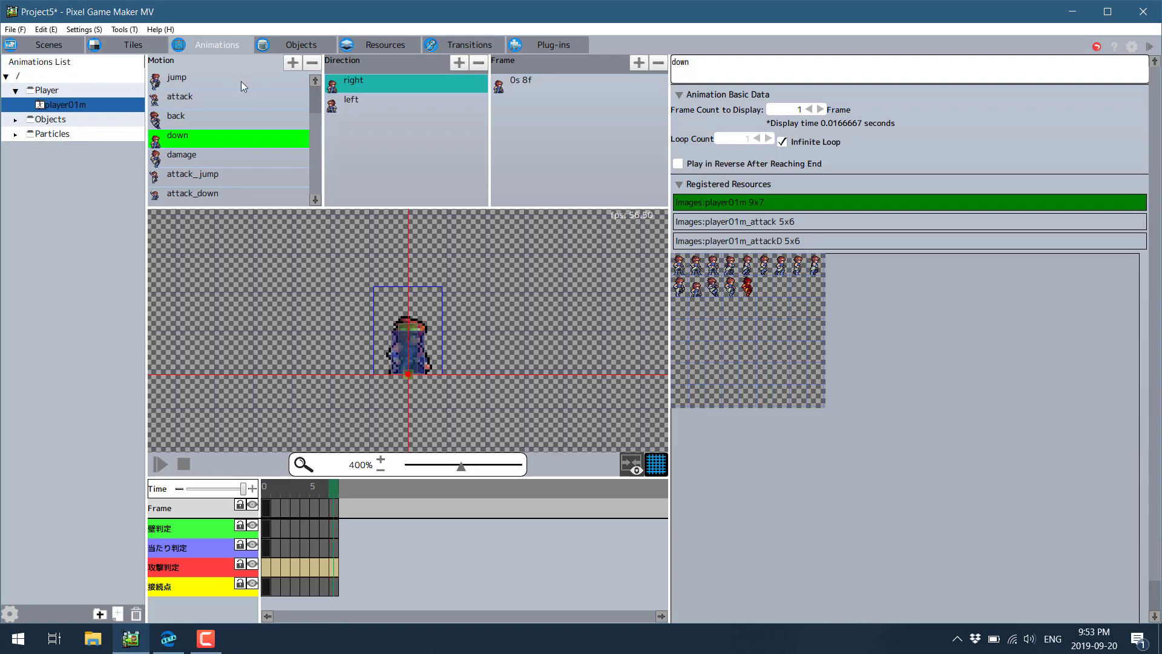
- Open the object editor and examine player01m's action program and the runtime actions of Torch01's wait action
left_click(290, 46)
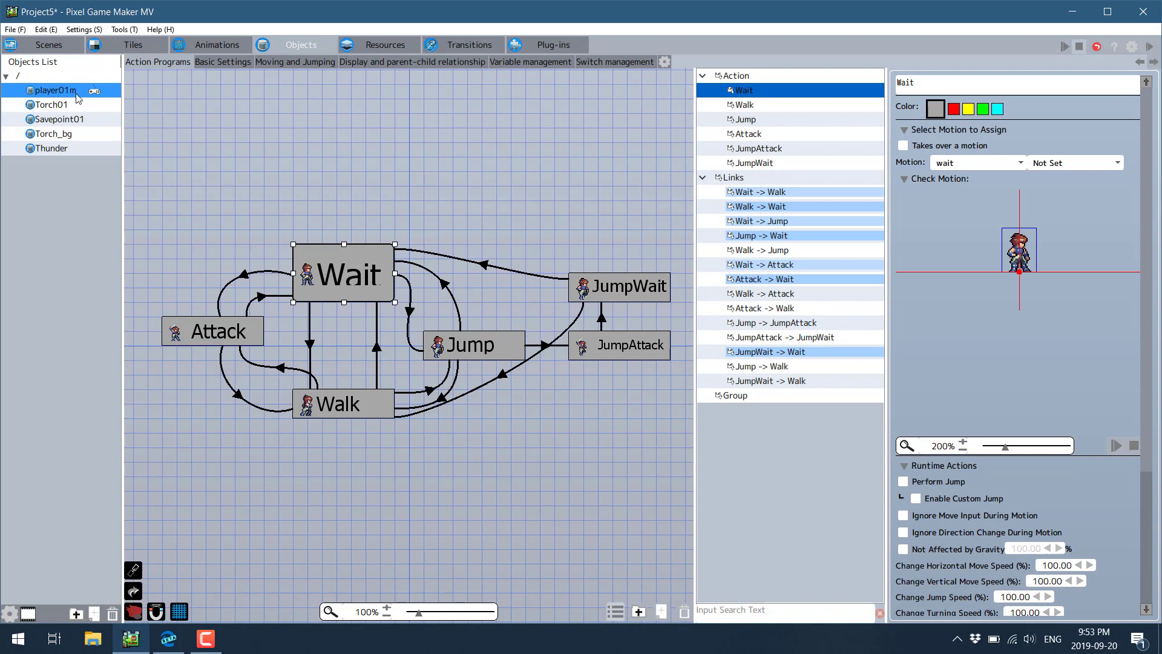
left_click(63, 110)
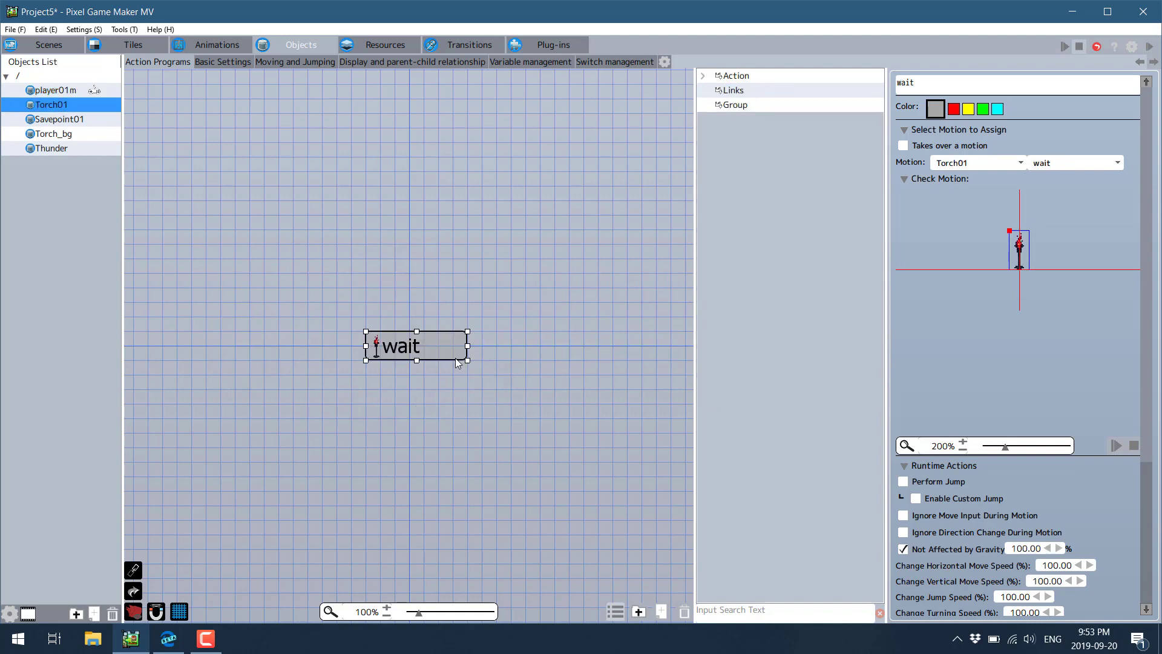
left_click(405, 335)
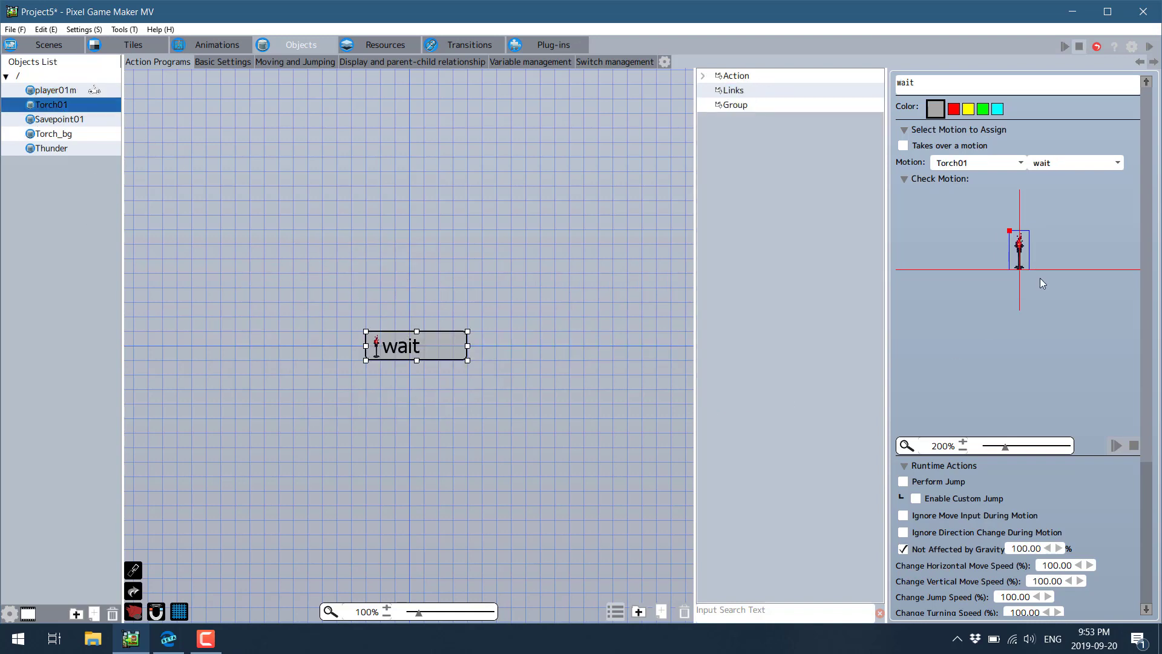
scroll(1016, 481, "down", 3)
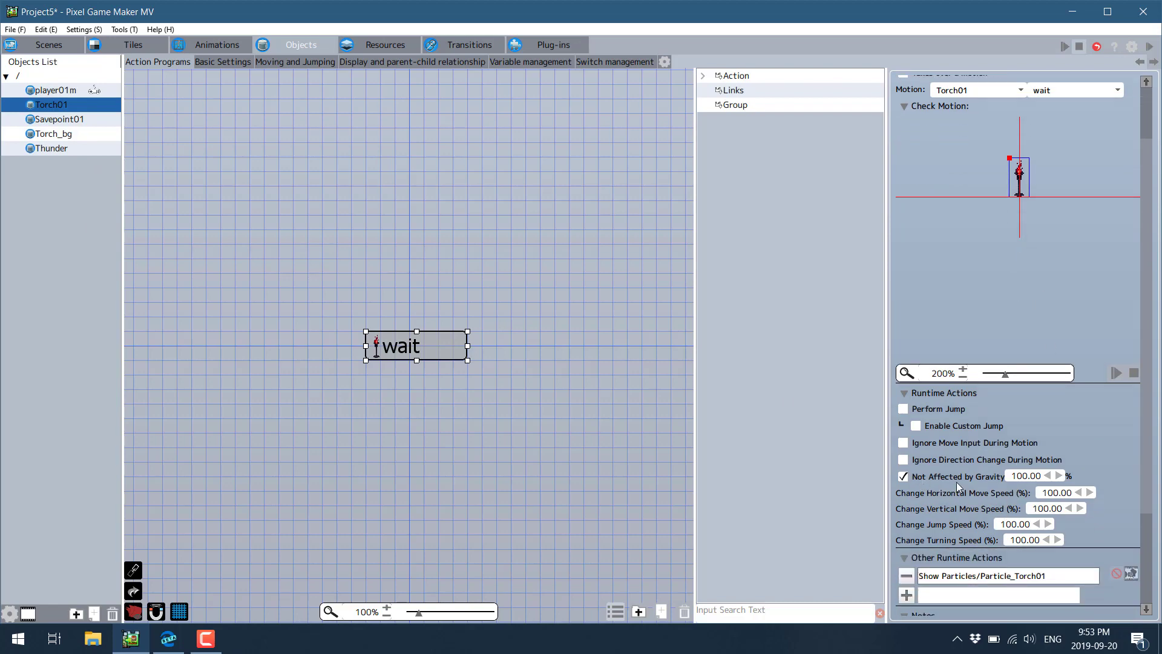
- Examine the other runtime actions and the notes section of Torch01's wait action
scroll(956, 482, "down", 1)
scroll(959, 485, "down", 1)
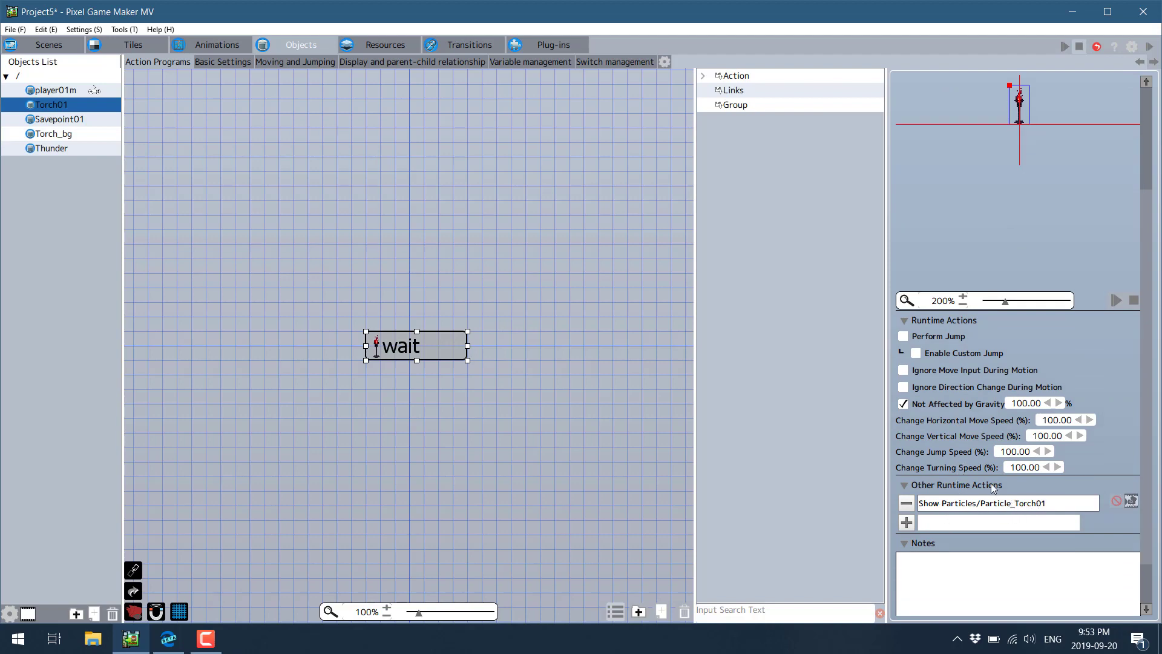
scroll(1056, 518, "down", 2)
scroll(1055, 512, "up", 3)
- Compare player01m's Wait action settings with the input conditions of its Wait-to-Walk link
left_click(54, 91)
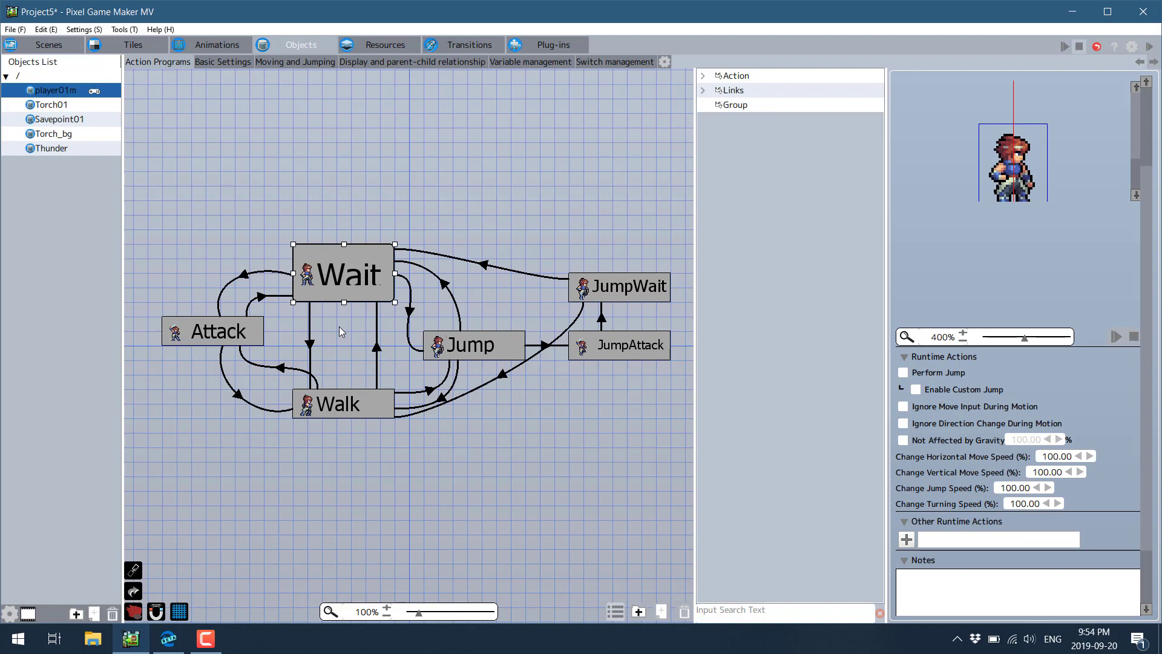
left_click(309, 344)
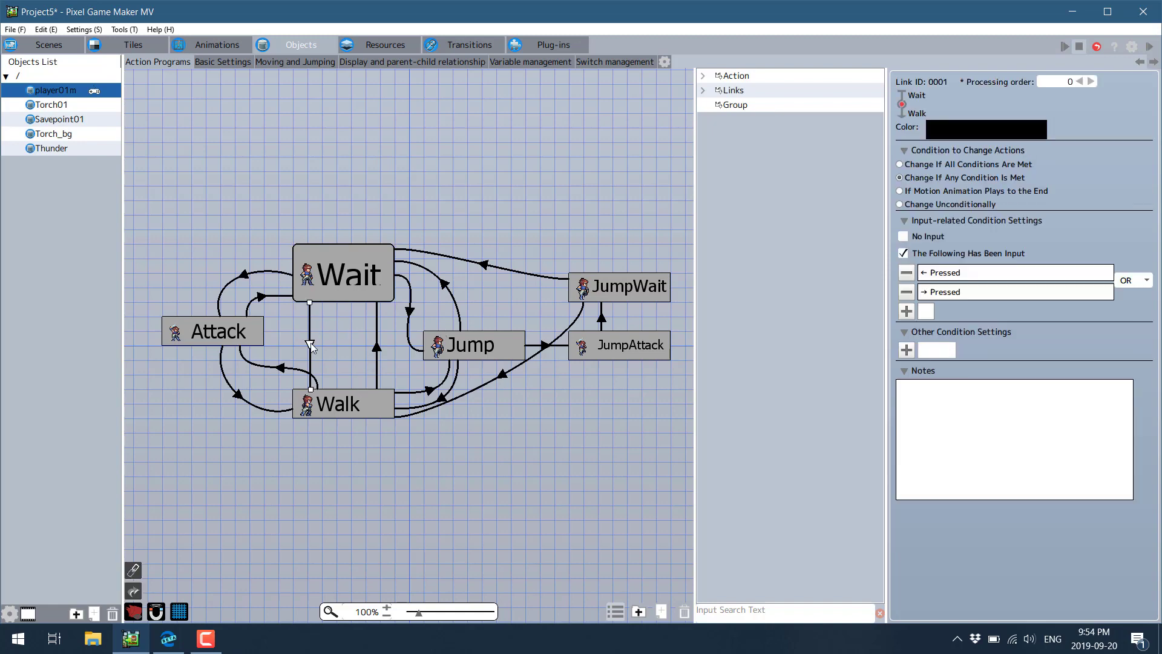
left_click(346, 283)
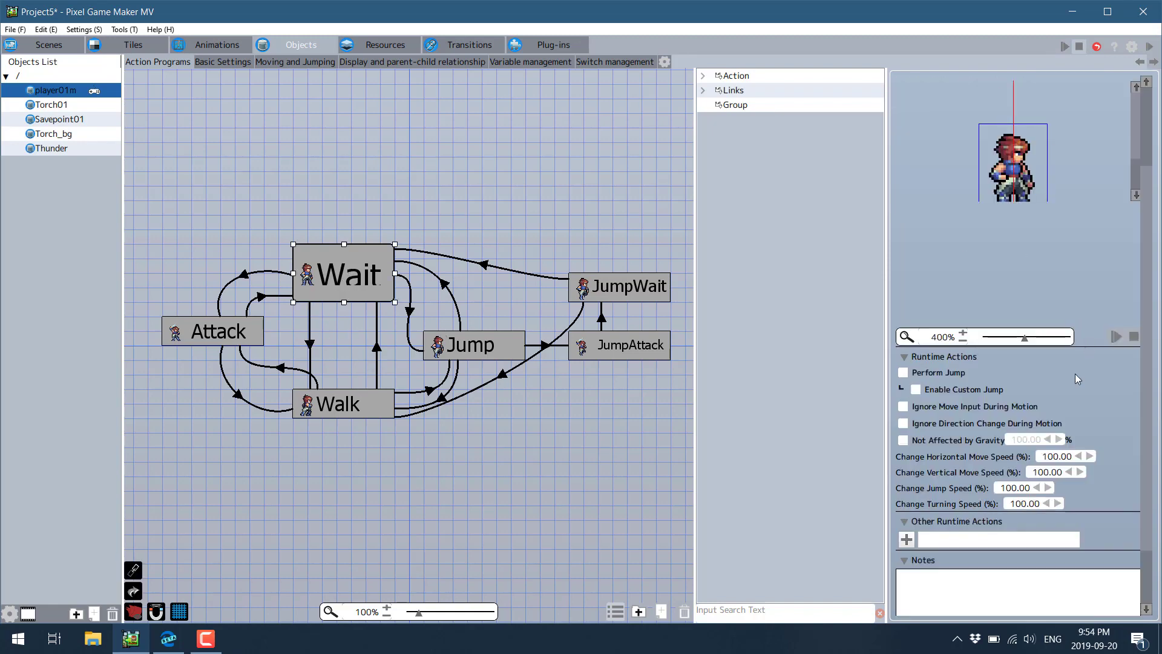
scroll(1072, 393, "down", 3)
scroll(1066, 416, "up", 1)
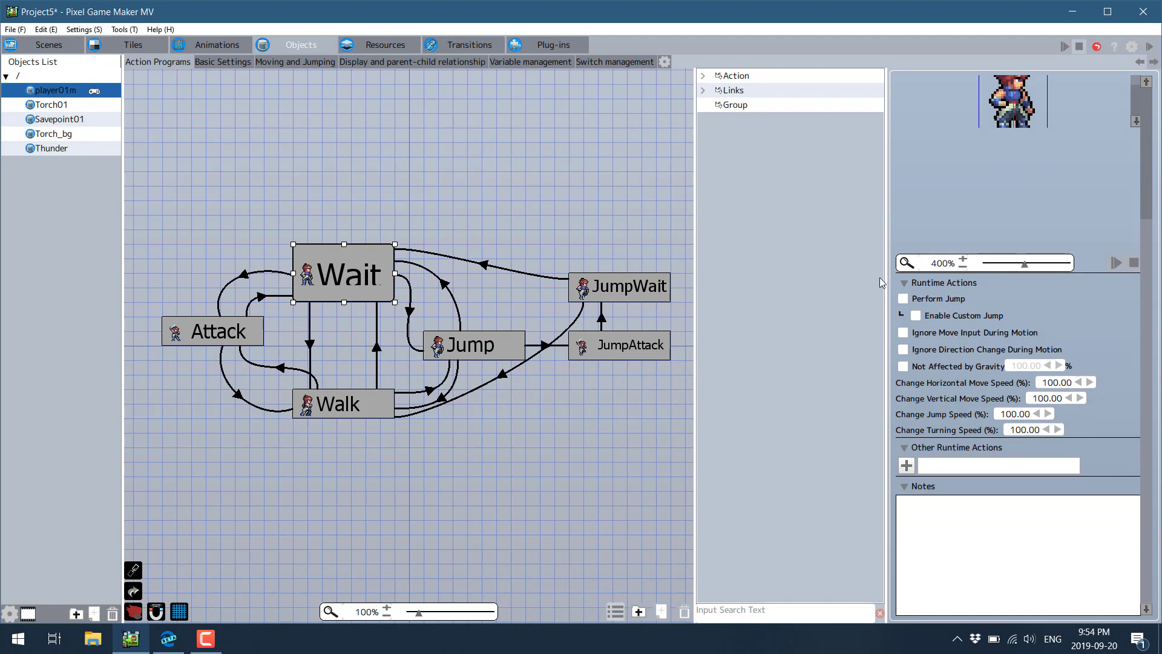
left_click(309, 344)
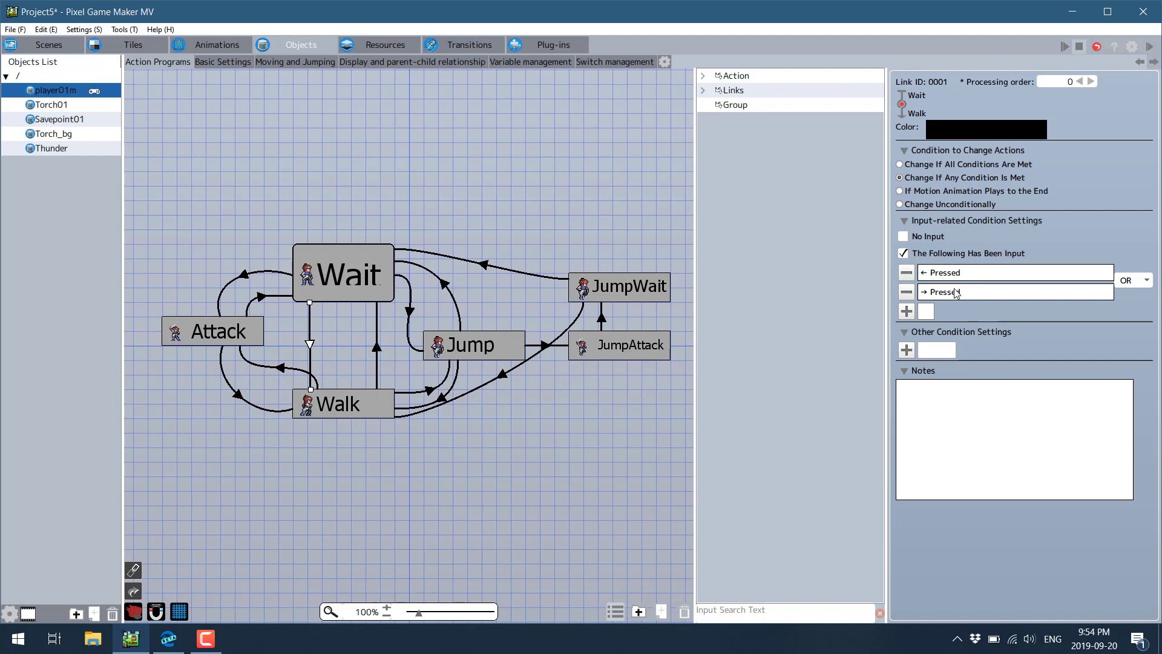
- Browse both pages of other condition types for the Wait-to-Walk link without adding one, and inspect the JumpWait-to-Walk link
left_click(907, 350)
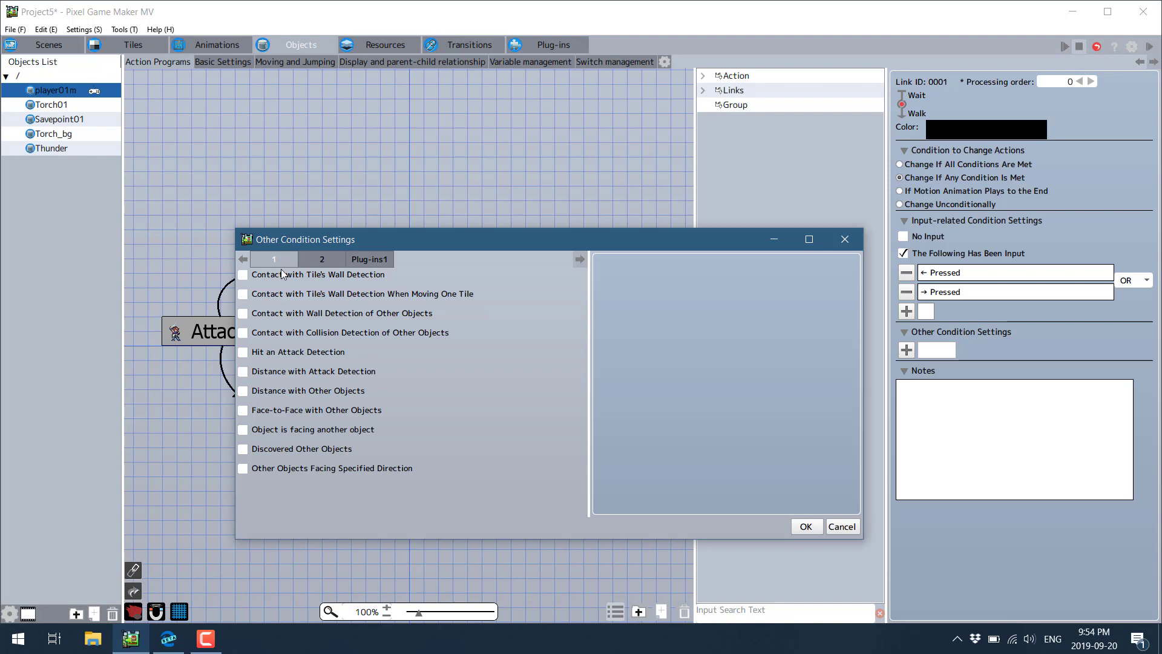
left_click(322, 254)
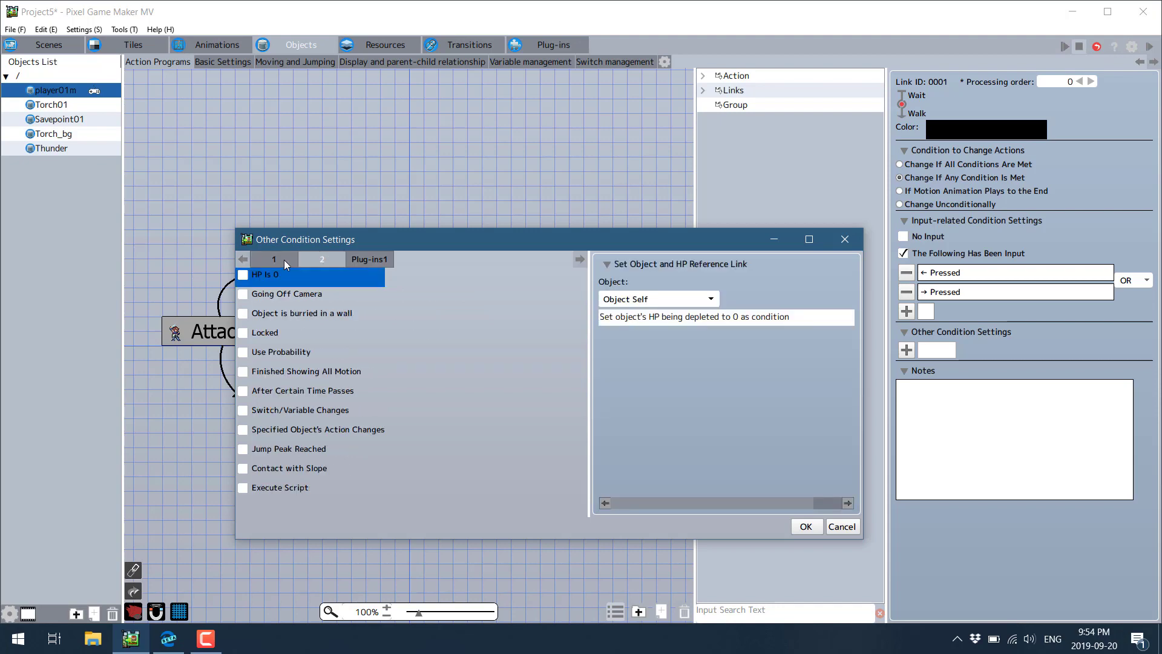
left_click(285, 260)
left_click(307, 258)
left_click(275, 258)
left_click(306, 260)
left_click(296, 261)
left_click(317, 264)
left_click(289, 258)
left_click(313, 259)
left_click(842, 527)
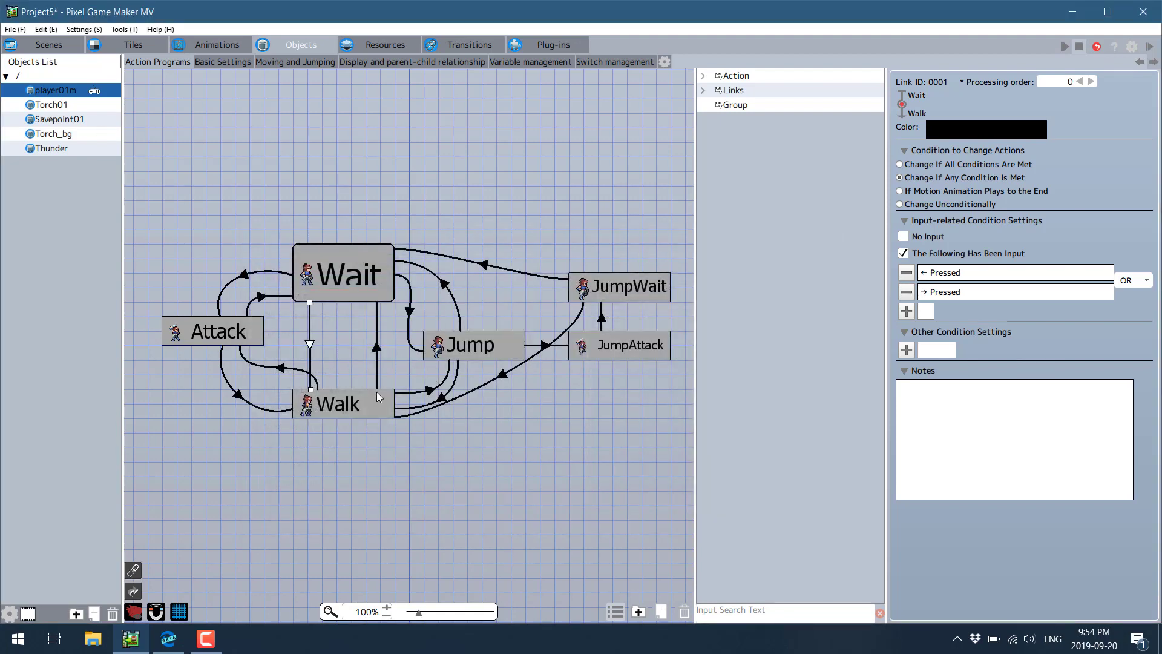
left_click(502, 375)
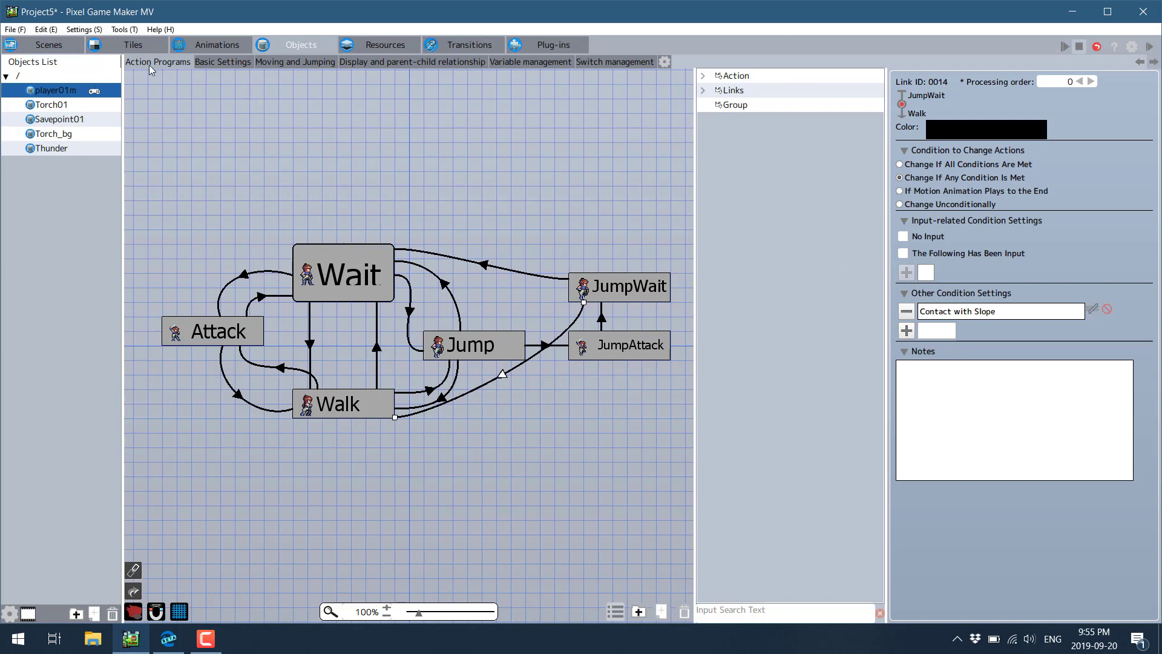
- Review player01m's basic settings, from the default state and layout to the parameter, invincibility and other options
left_click(214, 62)
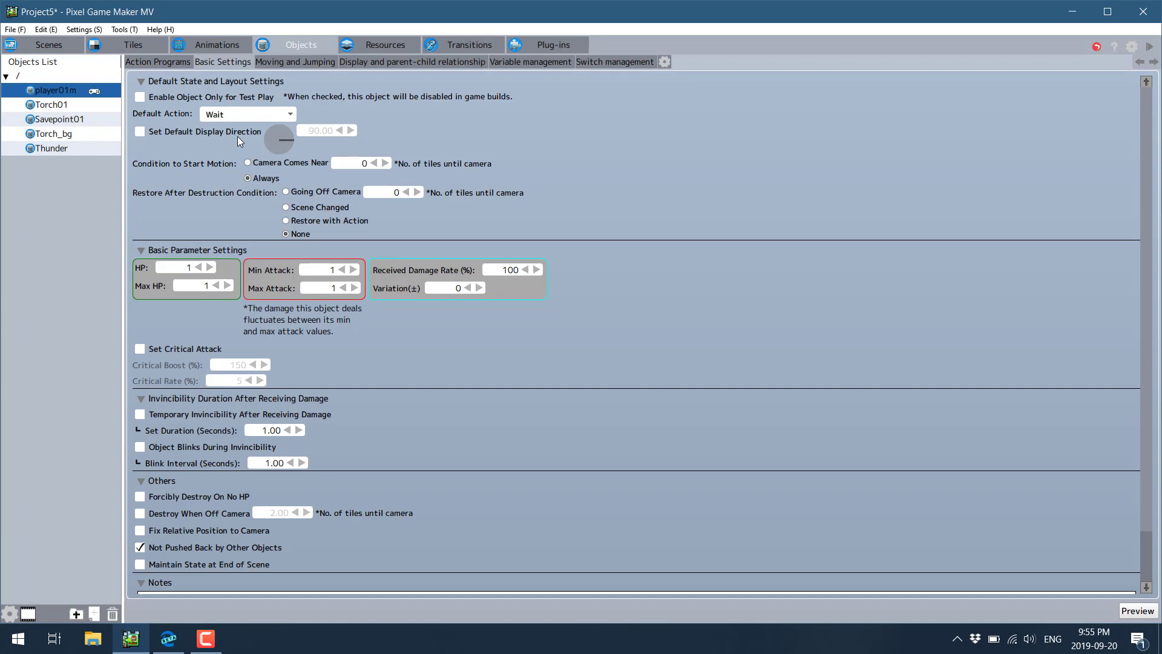
scroll(511, 274, "down", 3)
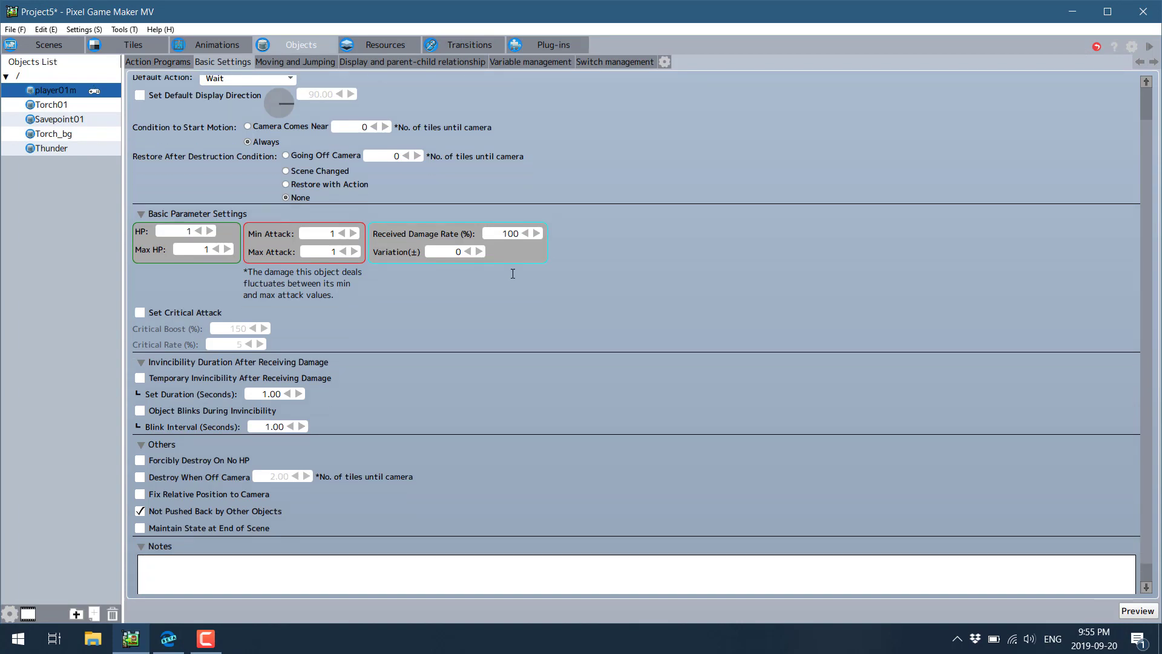
scroll(320, 285, "up", 3)
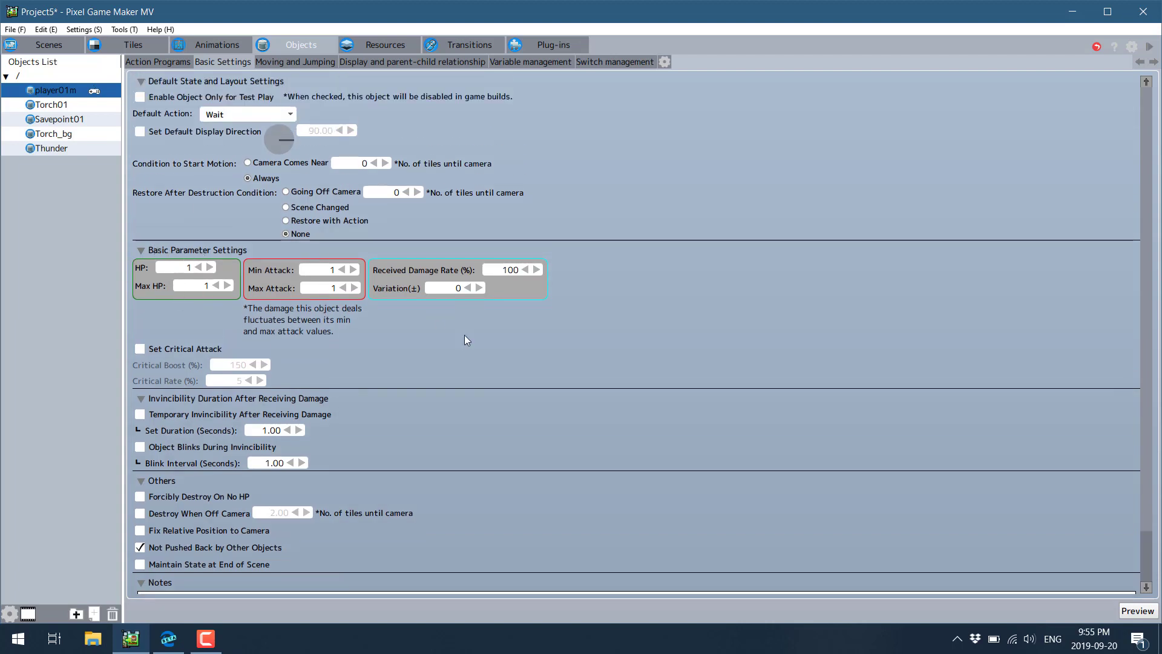
scroll(546, 316, "down", 3)
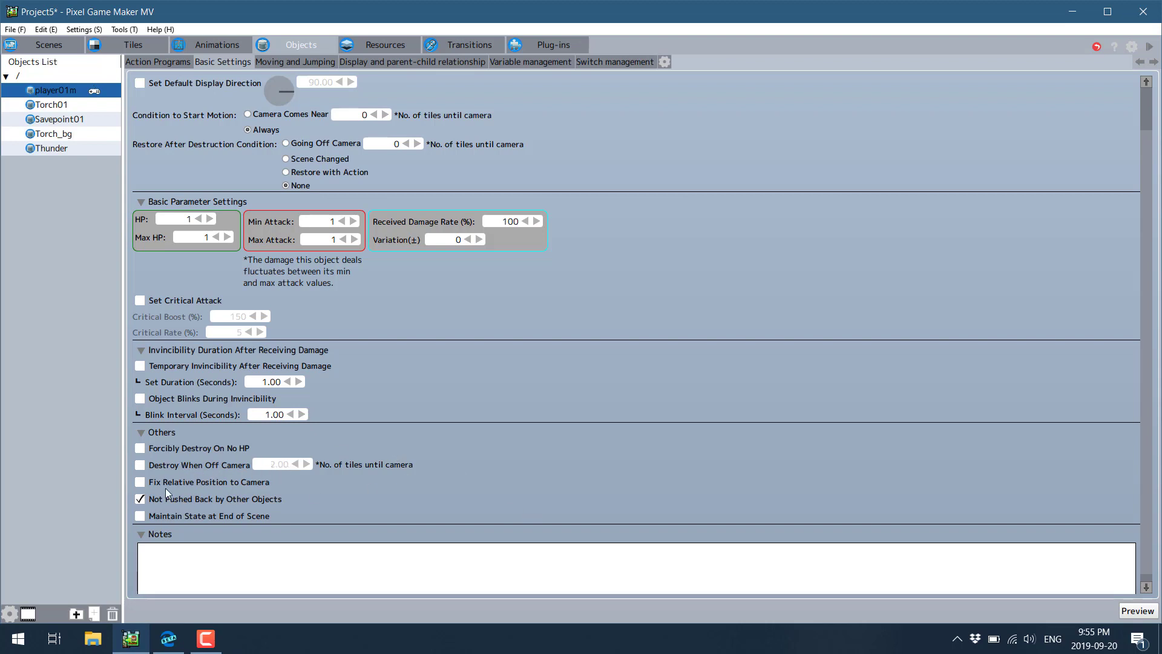
scroll(335, 281, "up", 3)
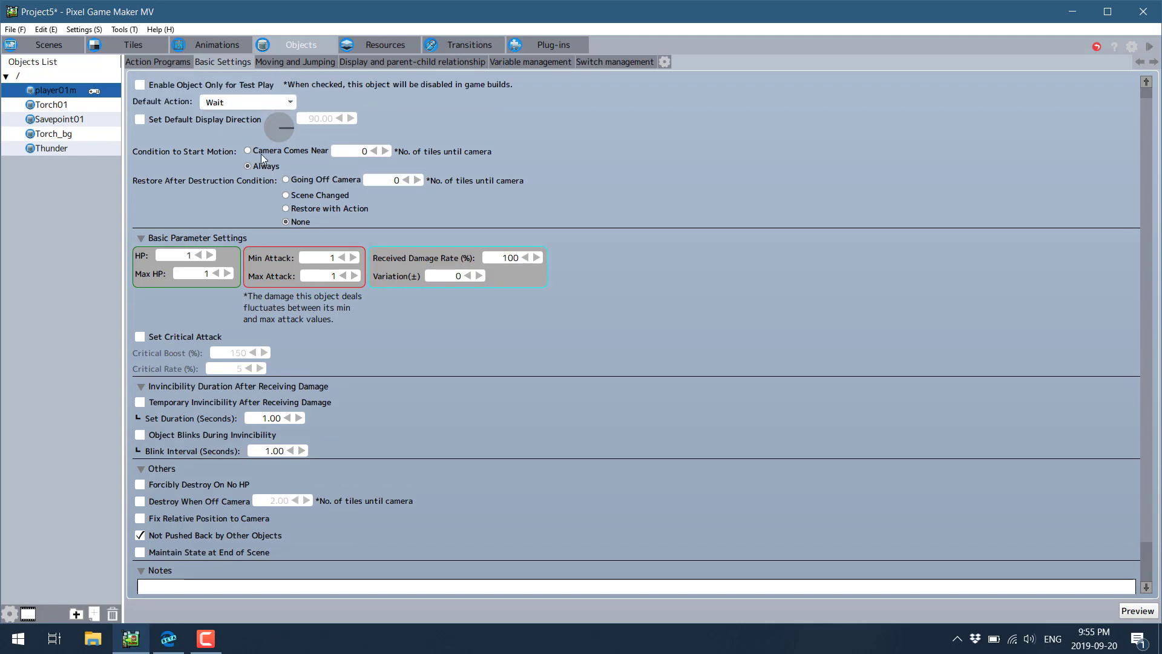
- Review player01m's moving and jumping parameters and its display and parent-child relationship settings
left_click(303, 62)
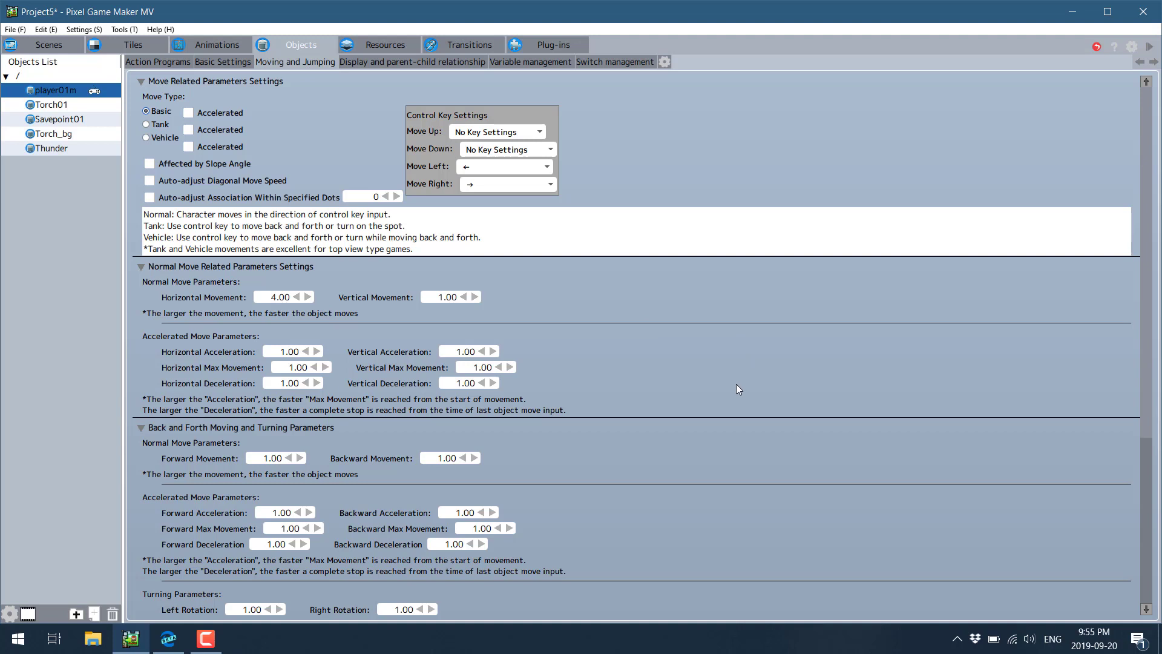
scroll(751, 365, "down", 5)
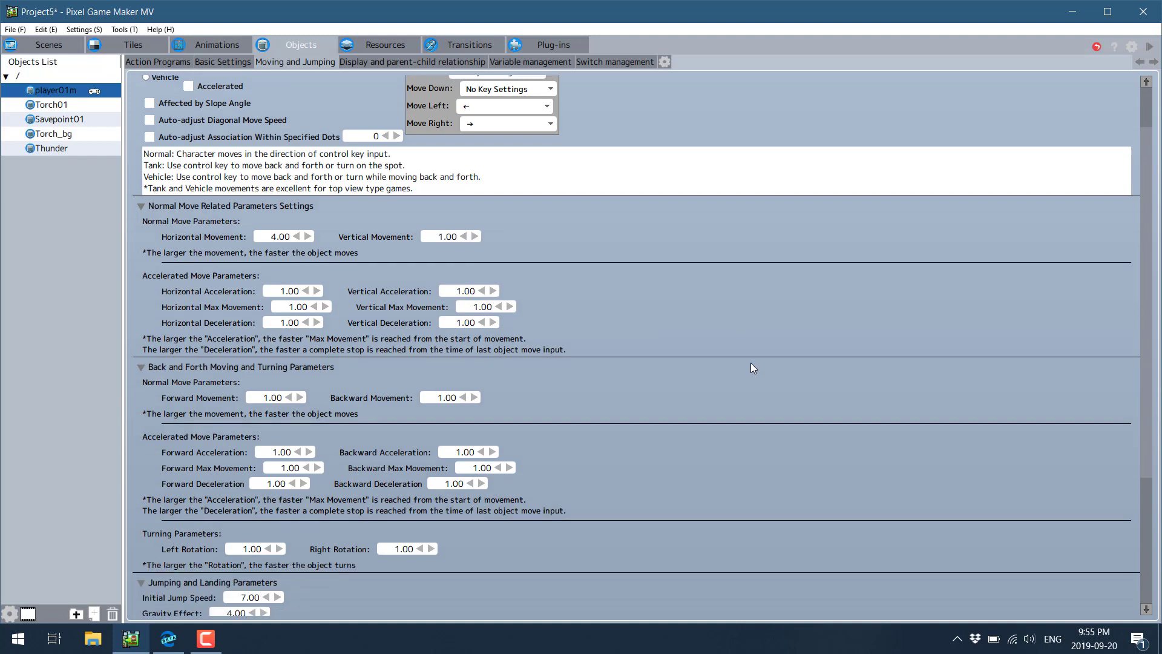
scroll(752, 367, "down", 1)
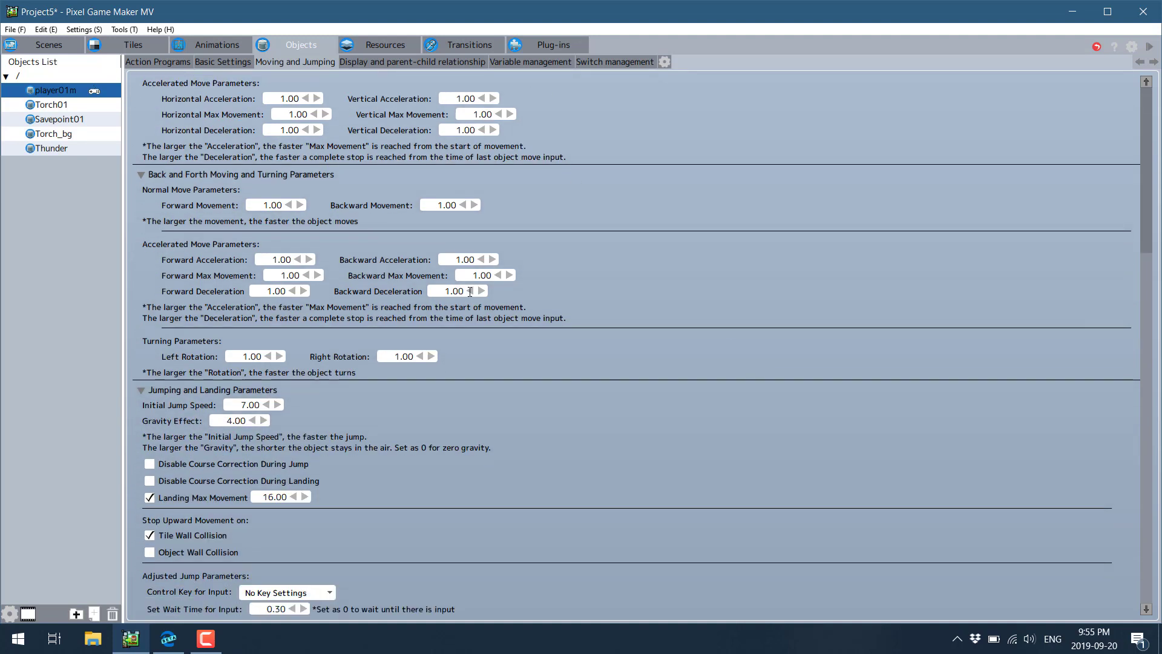
scroll(474, 325, "up", 3)
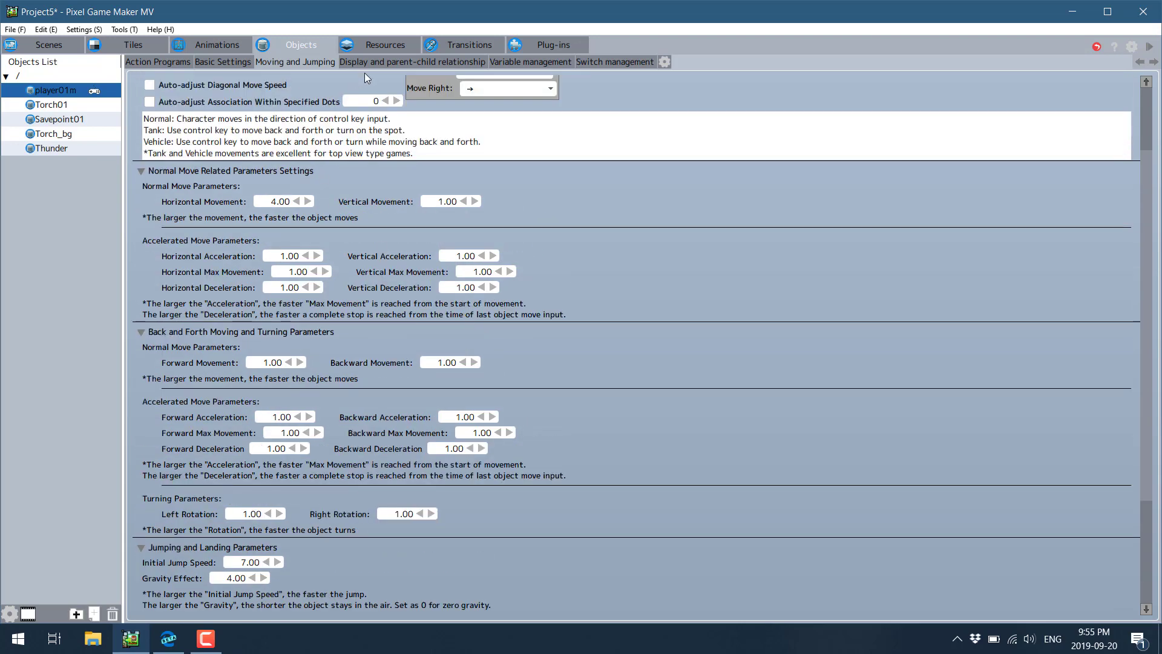
left_click(381, 61)
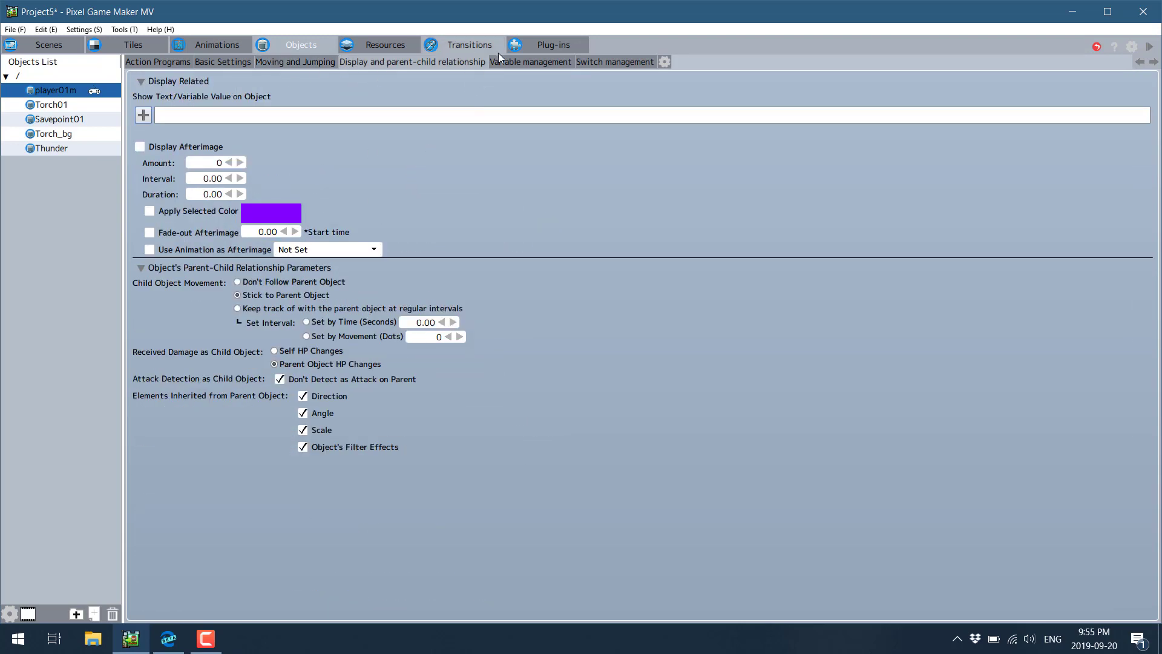
- Look through player01m's built-in variables, including HP, Attack Attribute and Initial Jump Speed
left_click(530, 61)
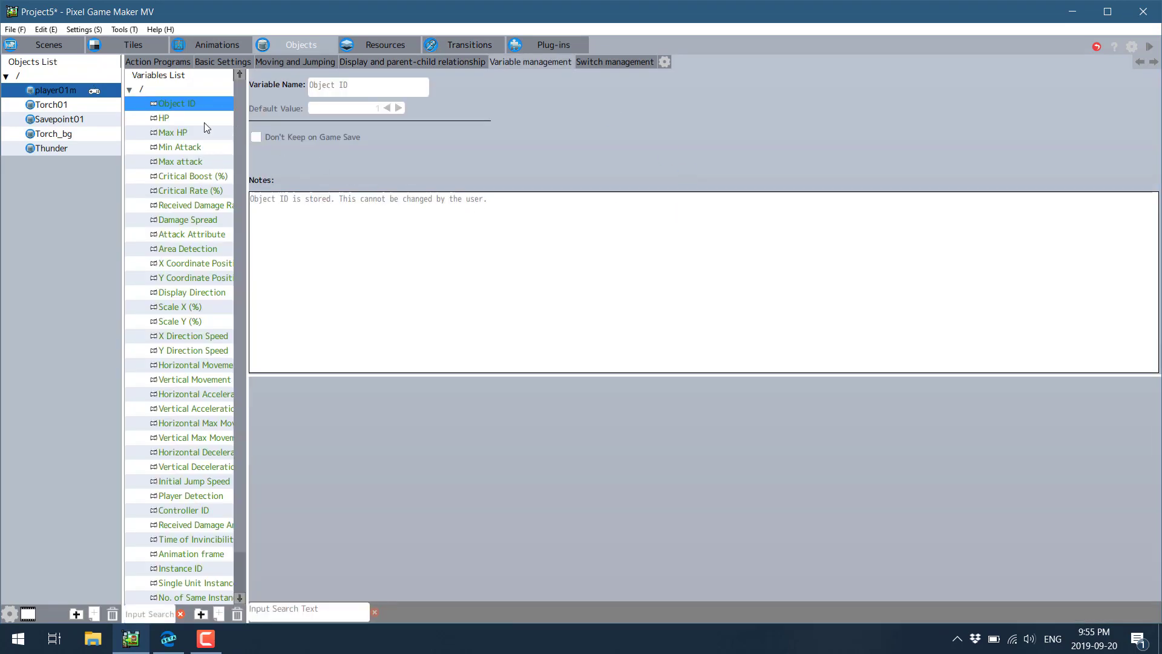
left_click(169, 117)
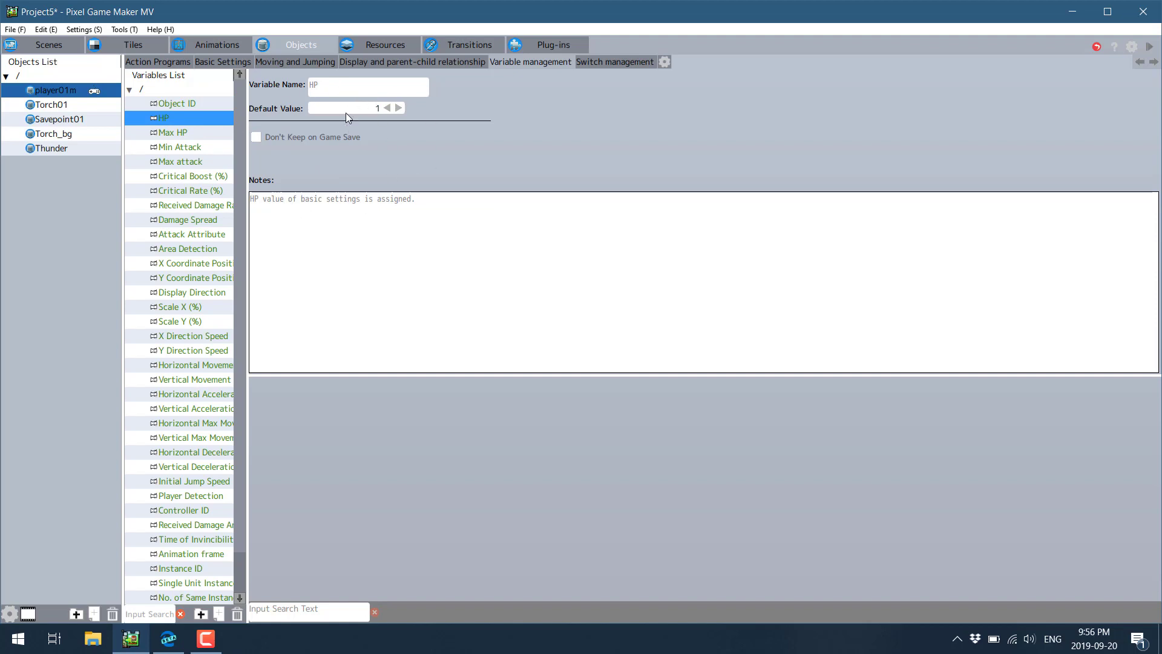
left_click(185, 235)
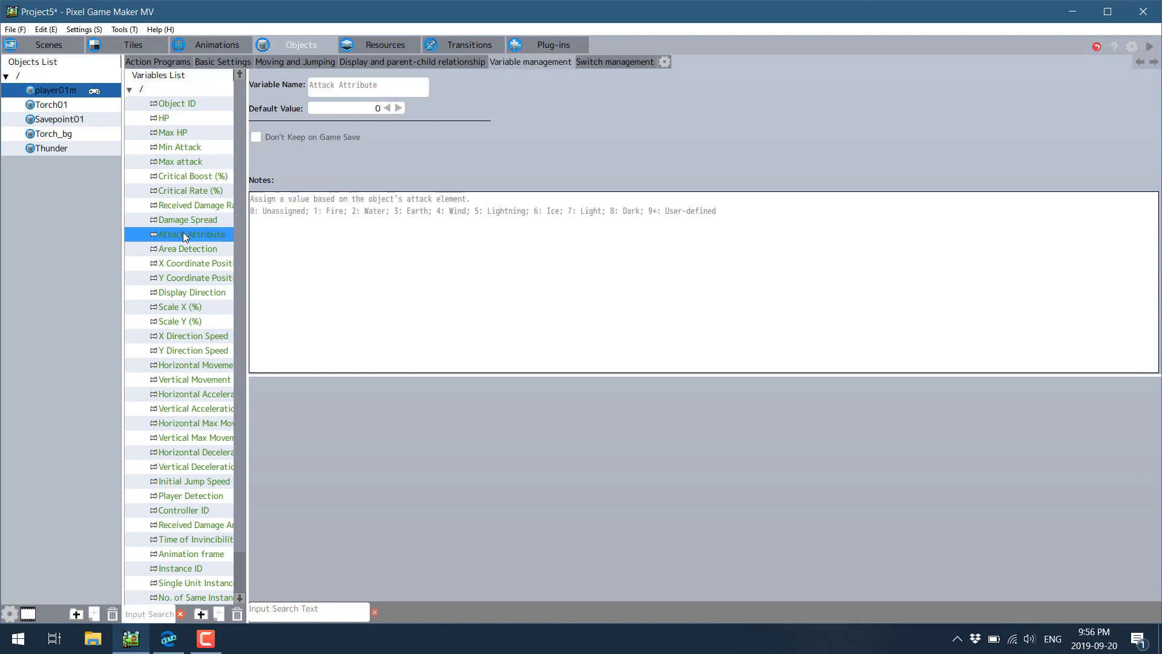
left_click(186, 278)
left_click(215, 366)
left_click(172, 437)
left_click(169, 482)
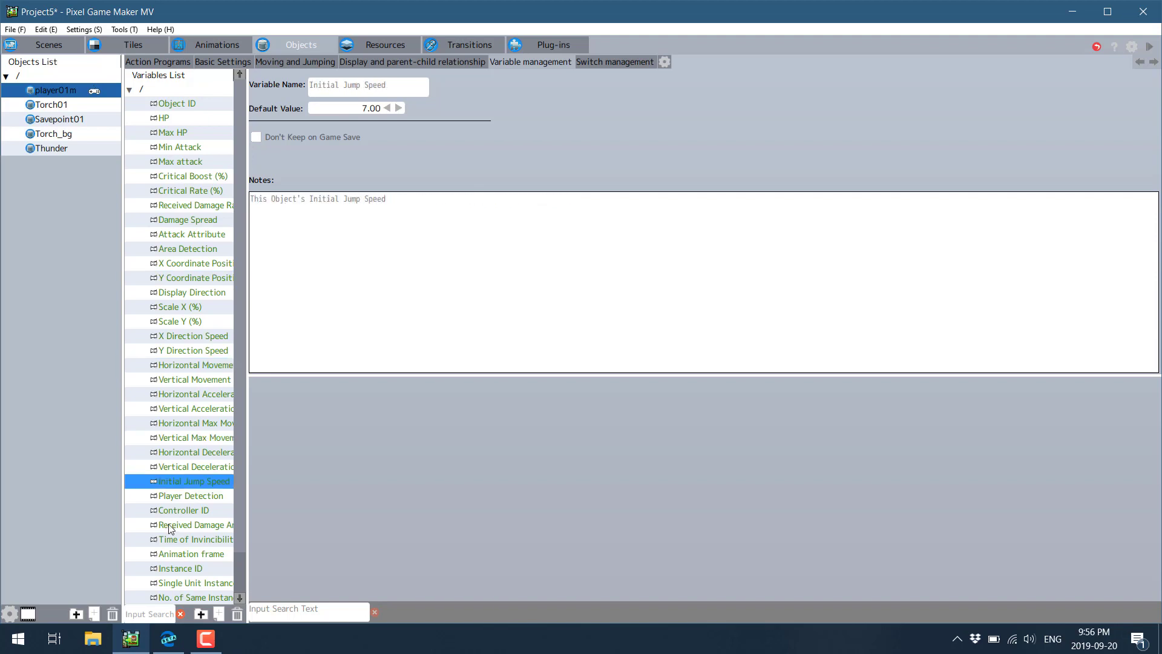
left_click(181, 525)
- Check both pages of other condition types for the JumpWait-to-Walk link without adding a condition
left_click(131, 63)
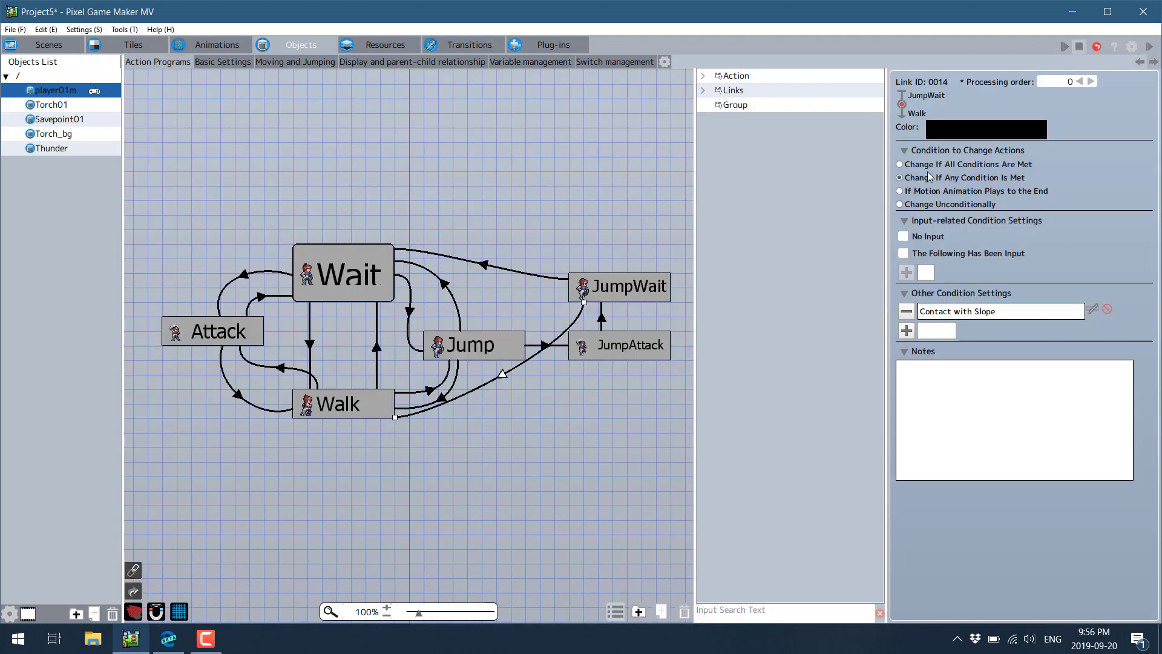
left_click(907, 330)
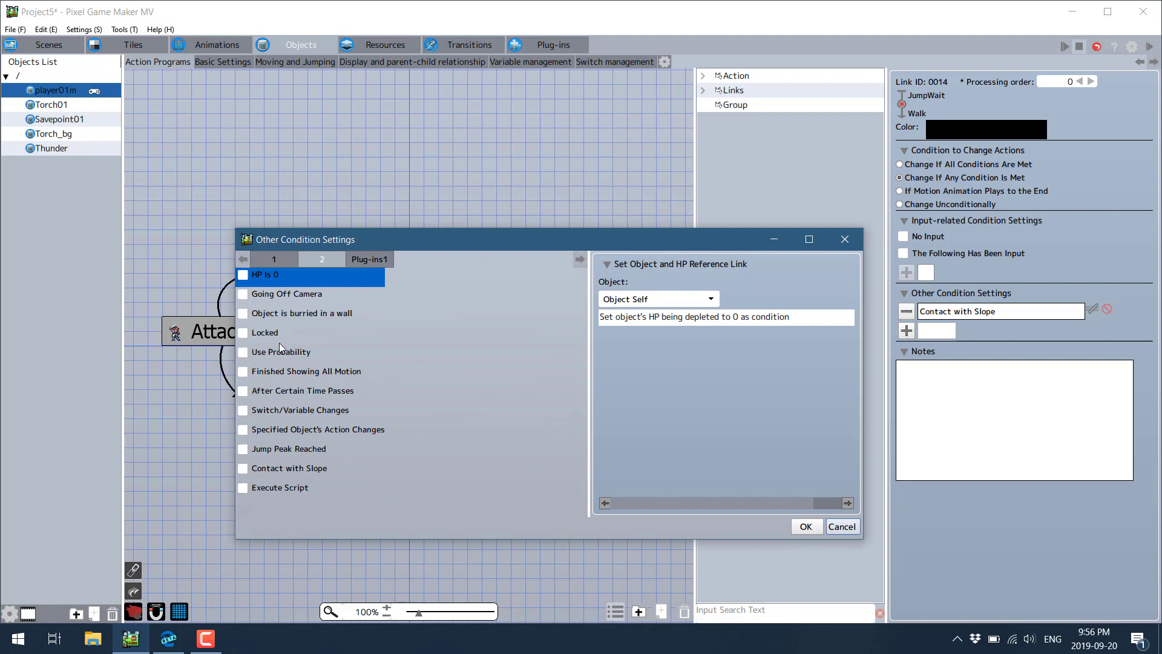
left_click(282, 259)
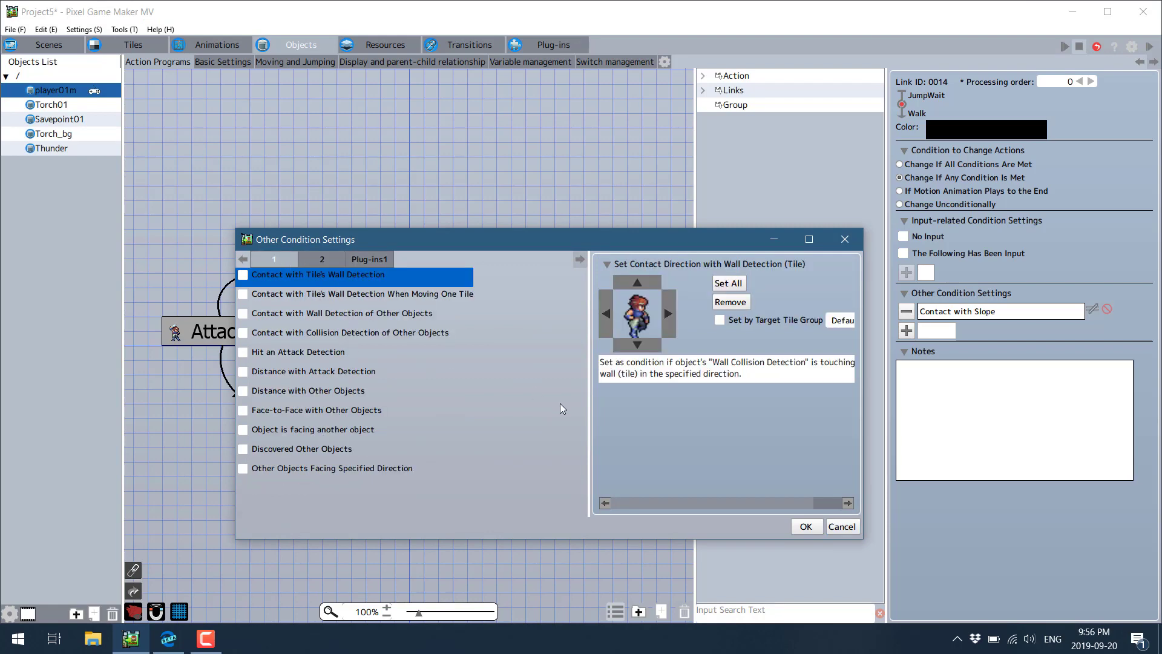
left_click(845, 527)
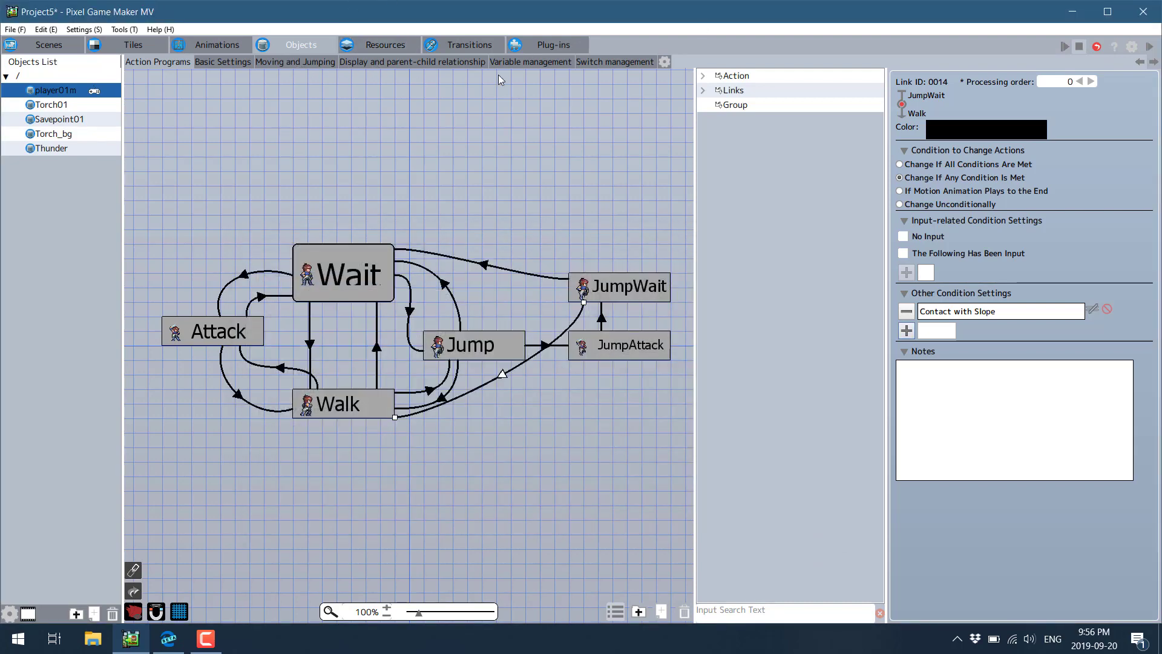
- Look through player01m's built-in switches, including Portal Touched, AffectOtherPhysics, AffectedByOtherPhysics and Display Afterimage
left_click(545, 59)
left_click(604, 61)
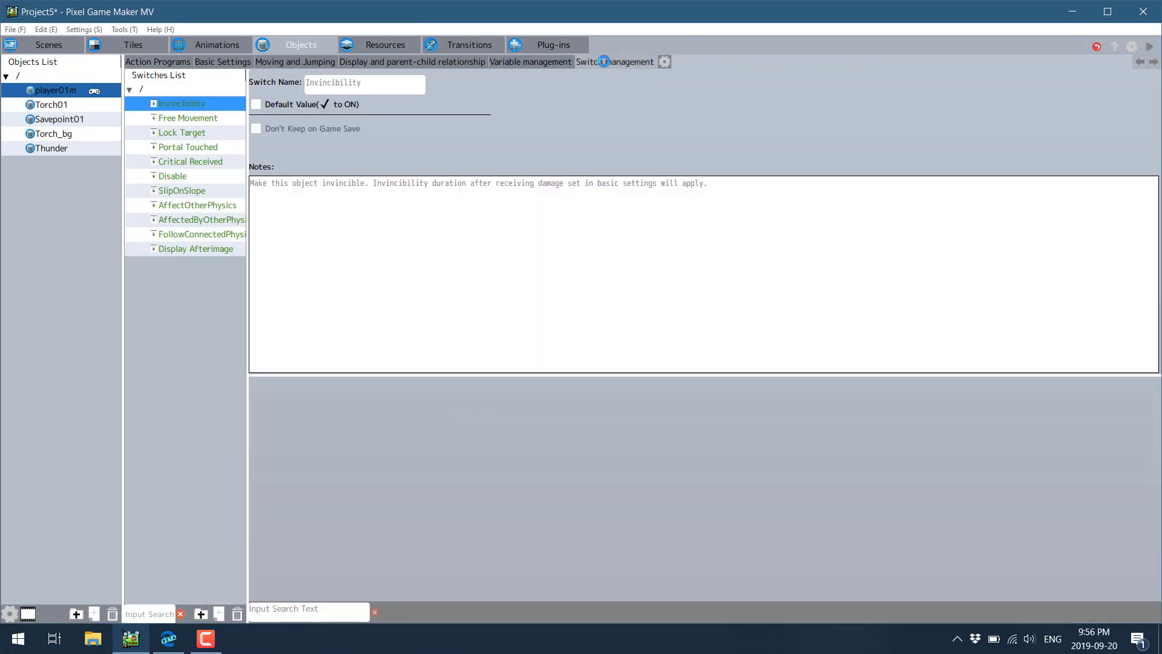
left_click(195, 147)
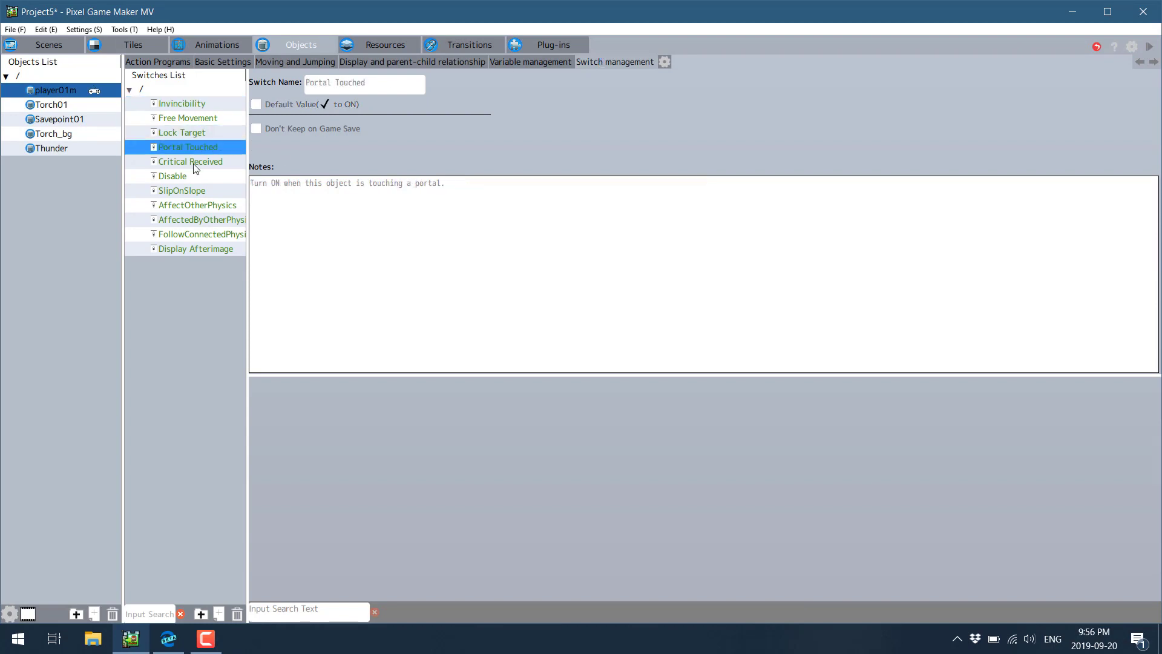
left_click(190, 180)
left_click(193, 204)
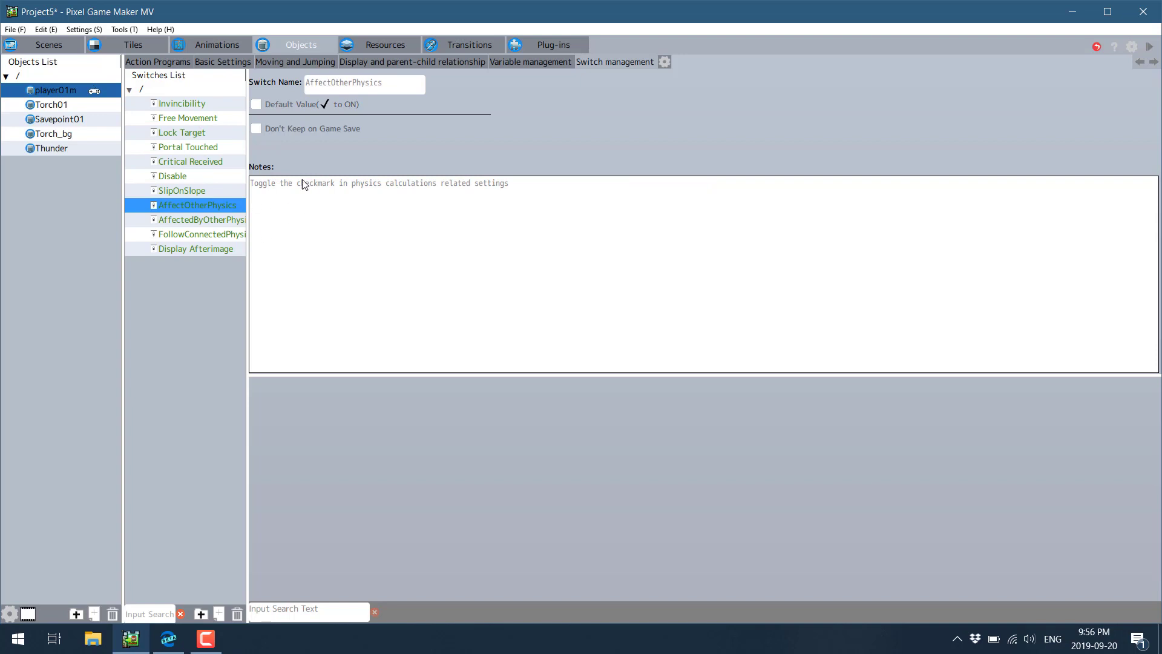
left_click(194, 191)
left_click(173, 134)
left_click(177, 206)
left_click(169, 222)
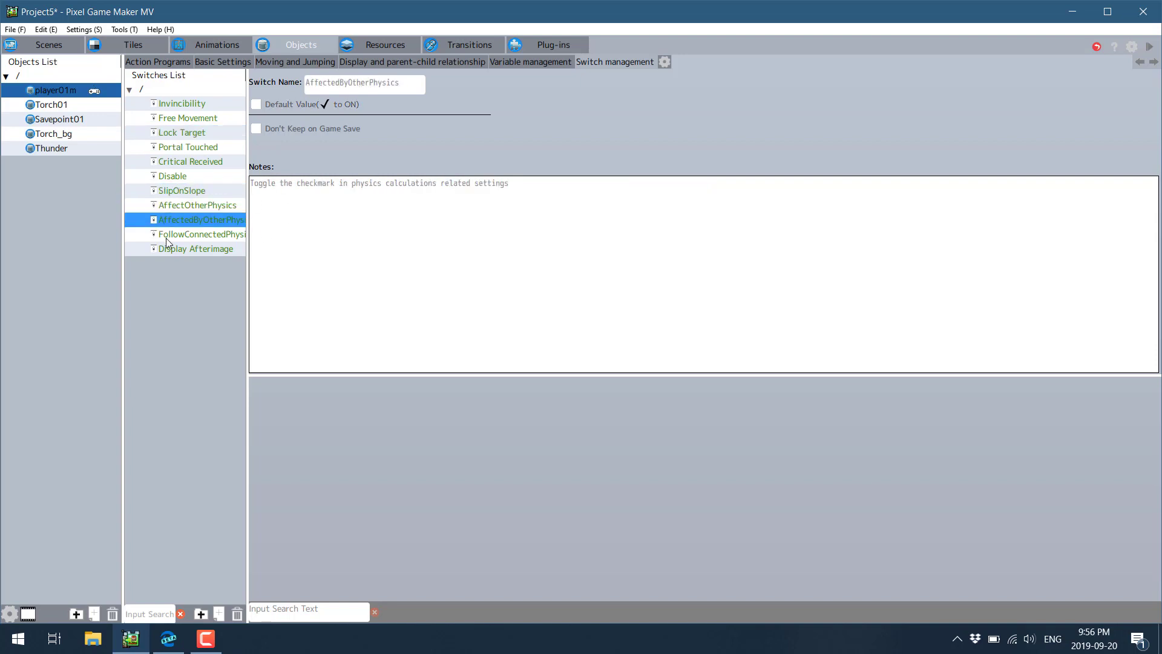
left_click(168, 247)
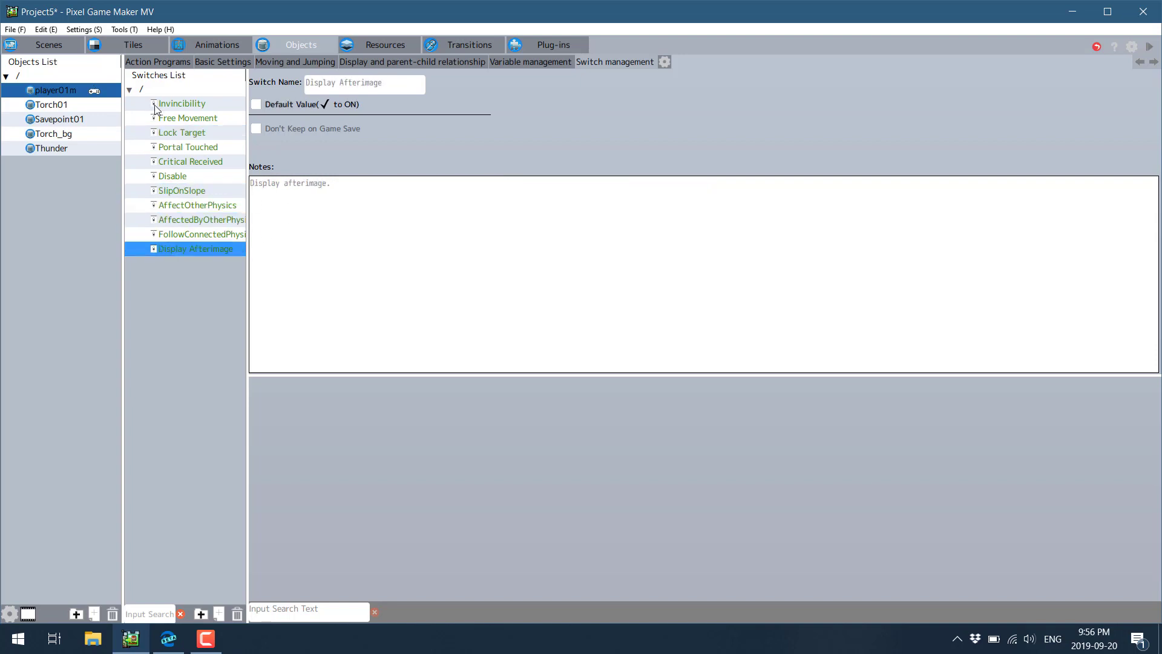
- Open the project's image resources and view the font6x10 image at 800% zoom
left_click(388, 45)
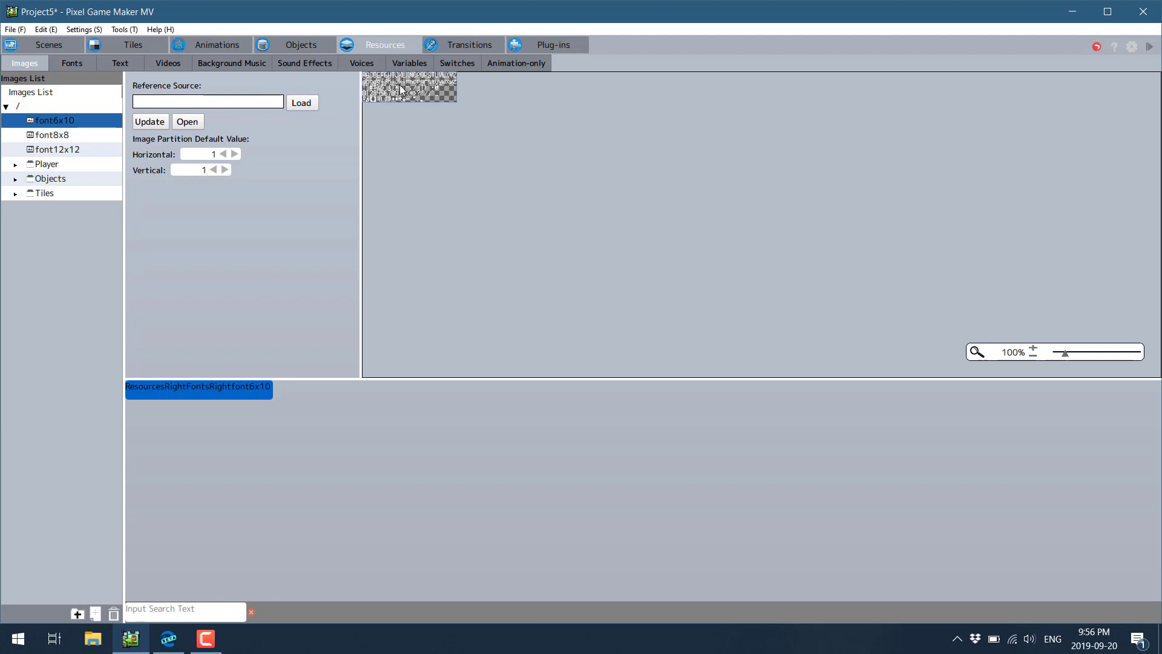
scroll(452, 140, "up", 5)
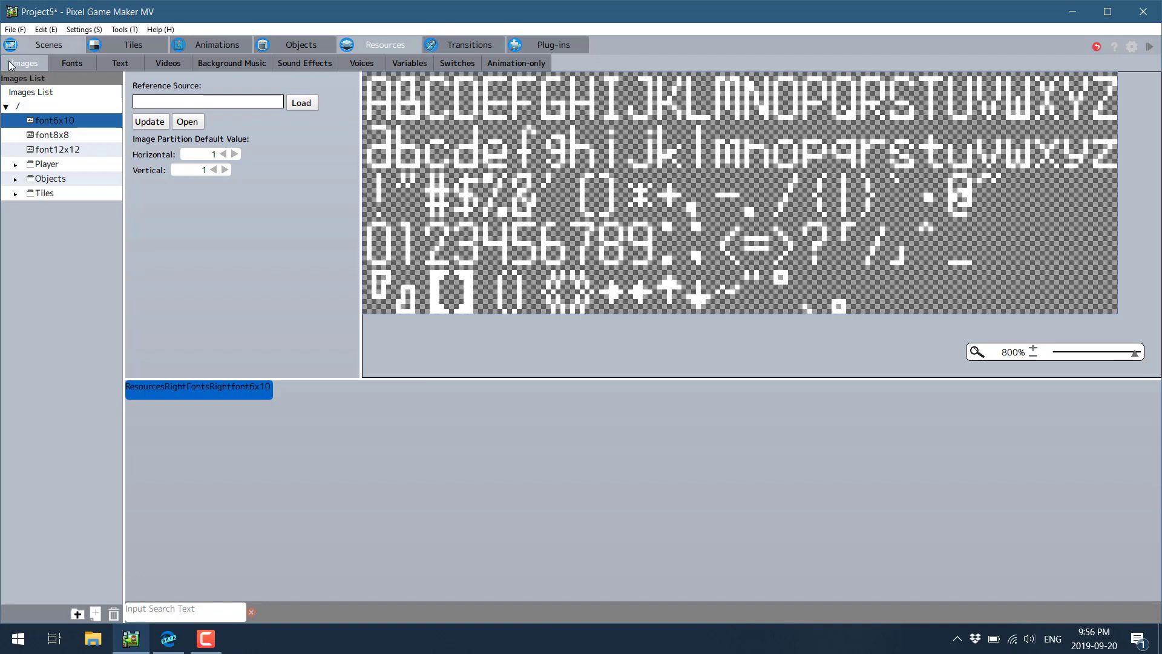
- View the Player folder's sprite sheets: player01m, player01m_attack and the sheet listed below them
left_click(49, 164)
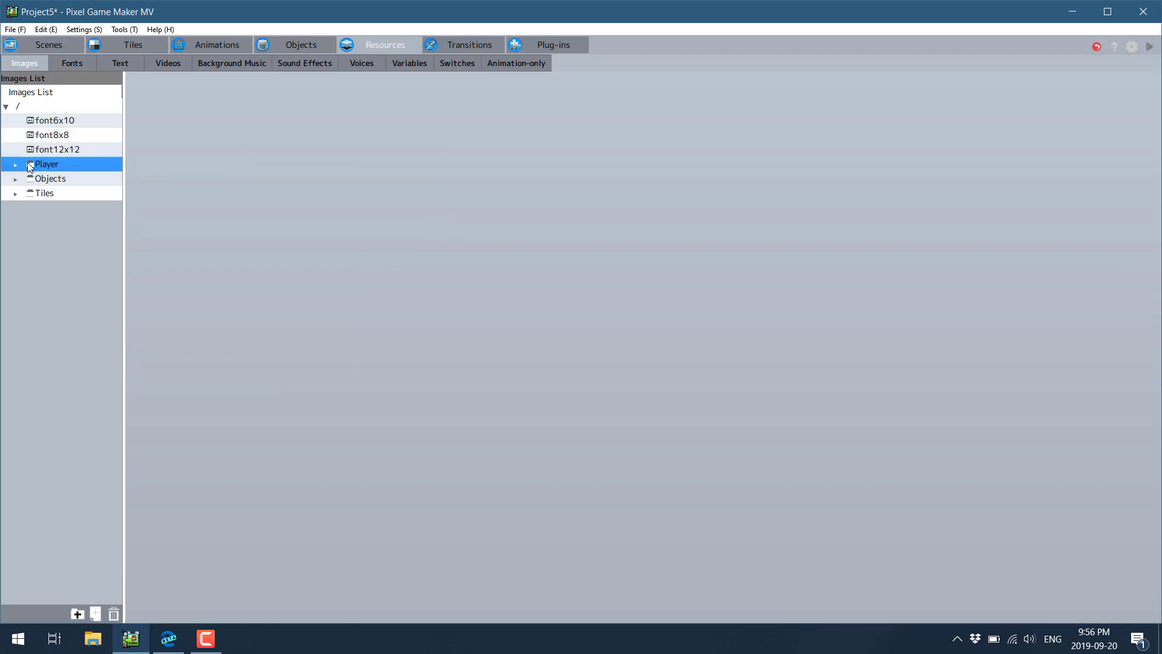
left_click(15, 164)
left_click(61, 178)
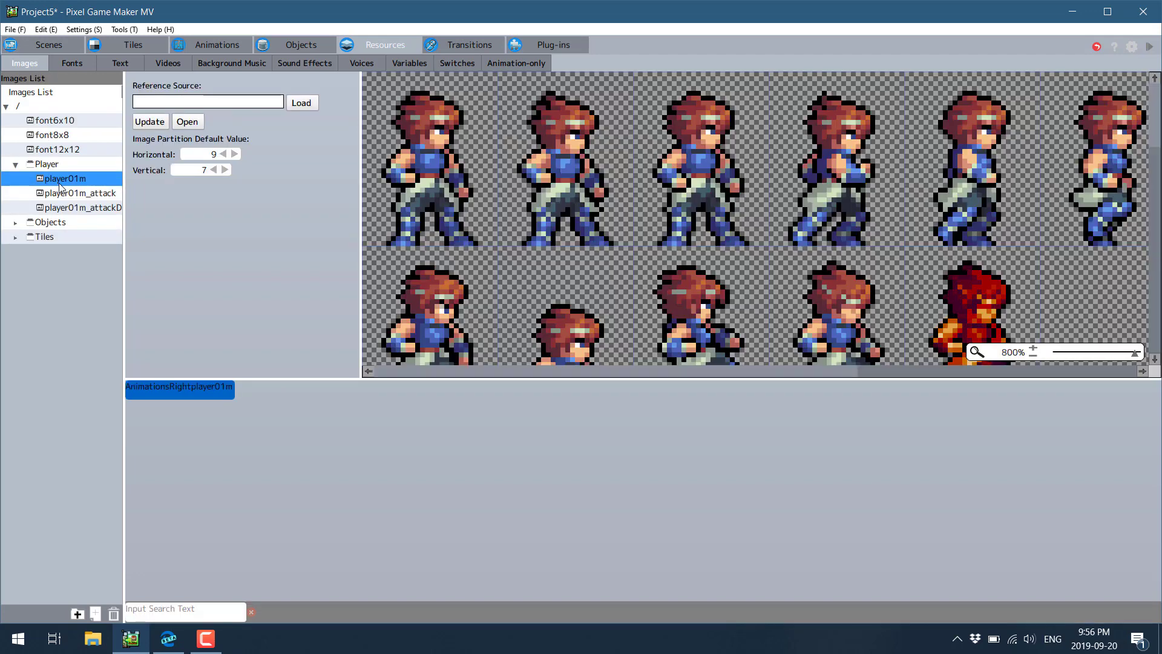
left_click(75, 194)
left_click(77, 209)
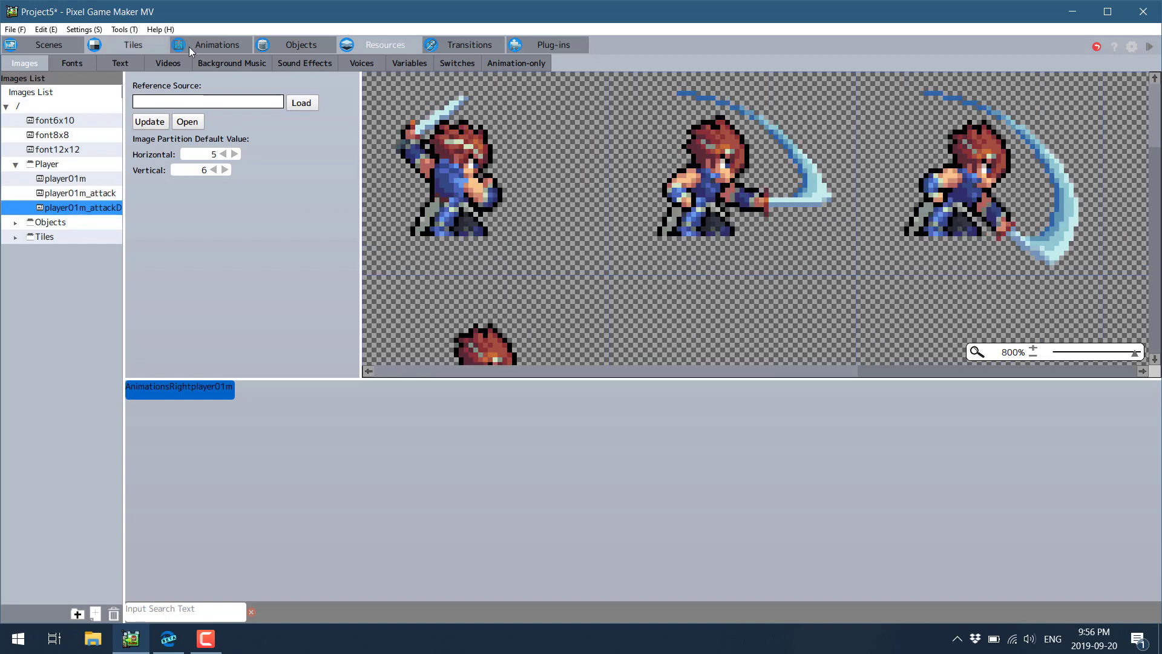
- Look over the project's font, text and video resources, comparing the font6x10 font's settings with the image resources
left_click(78, 67)
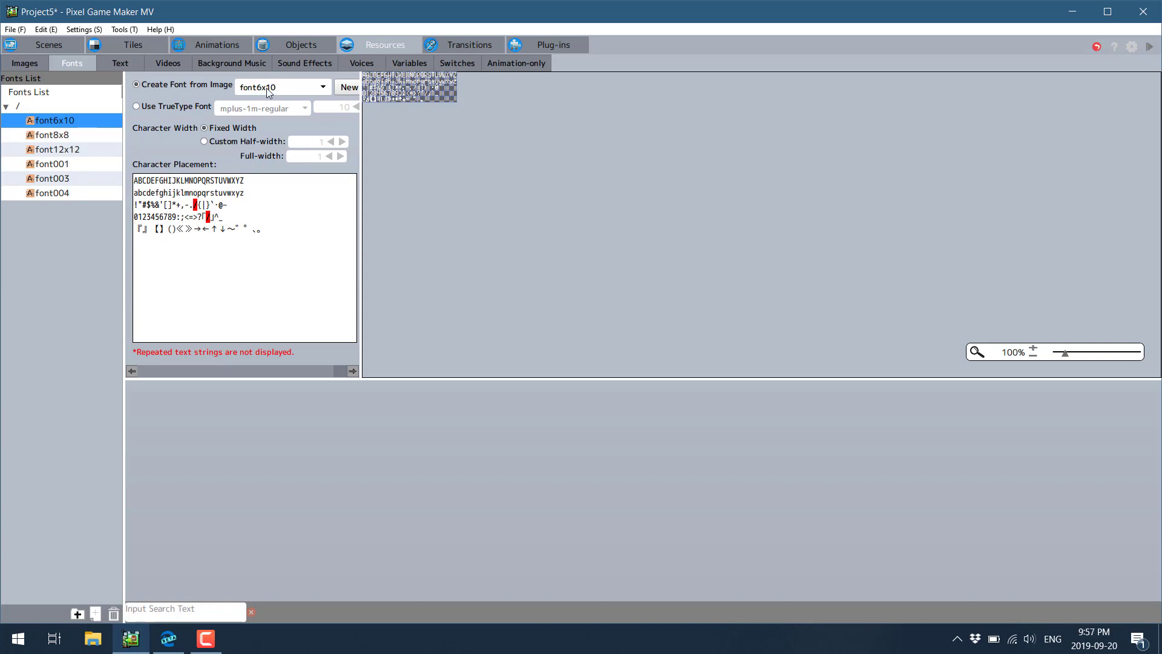
left_click(5, 65)
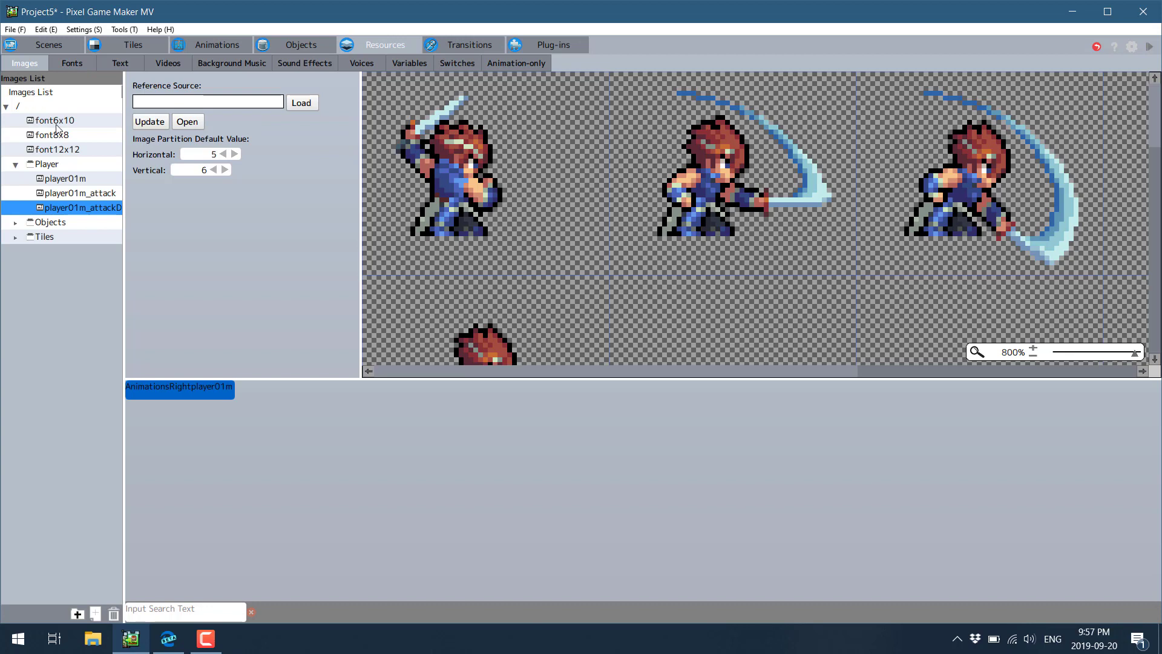
left_click(69, 65)
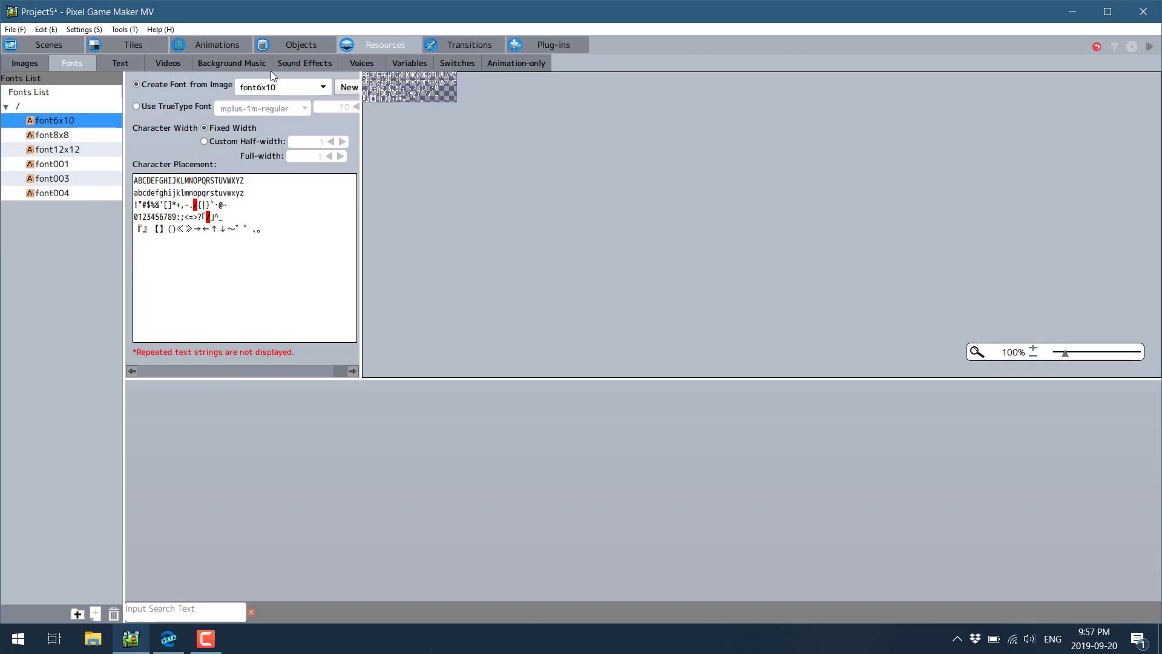
left_click(140, 63)
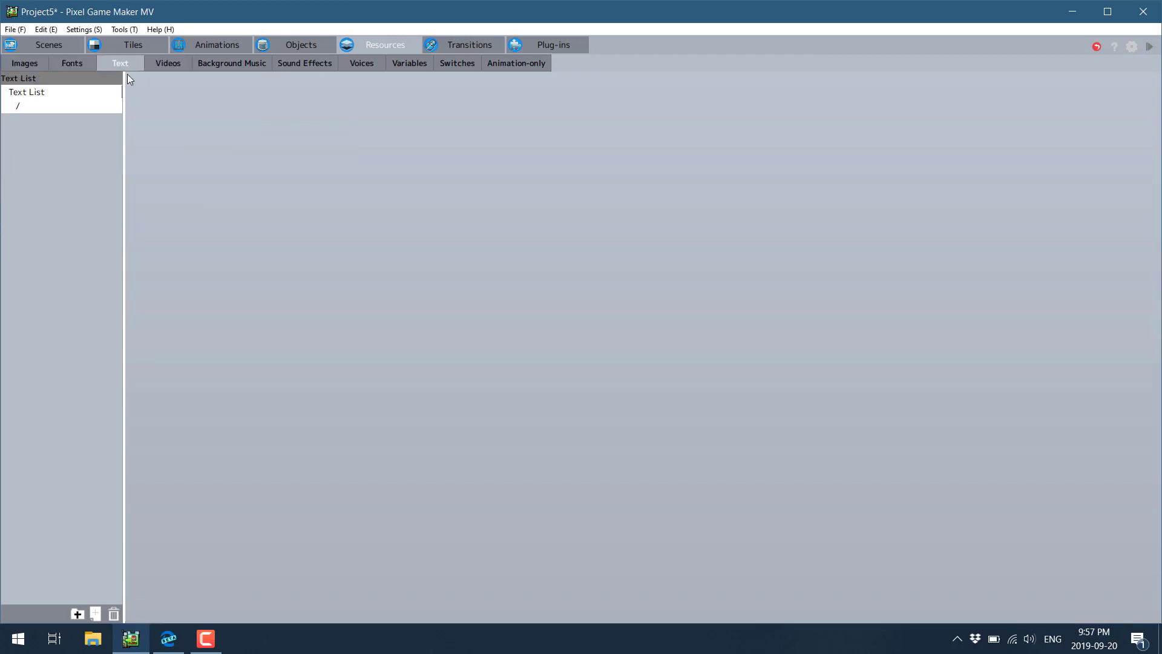
left_click(39, 108)
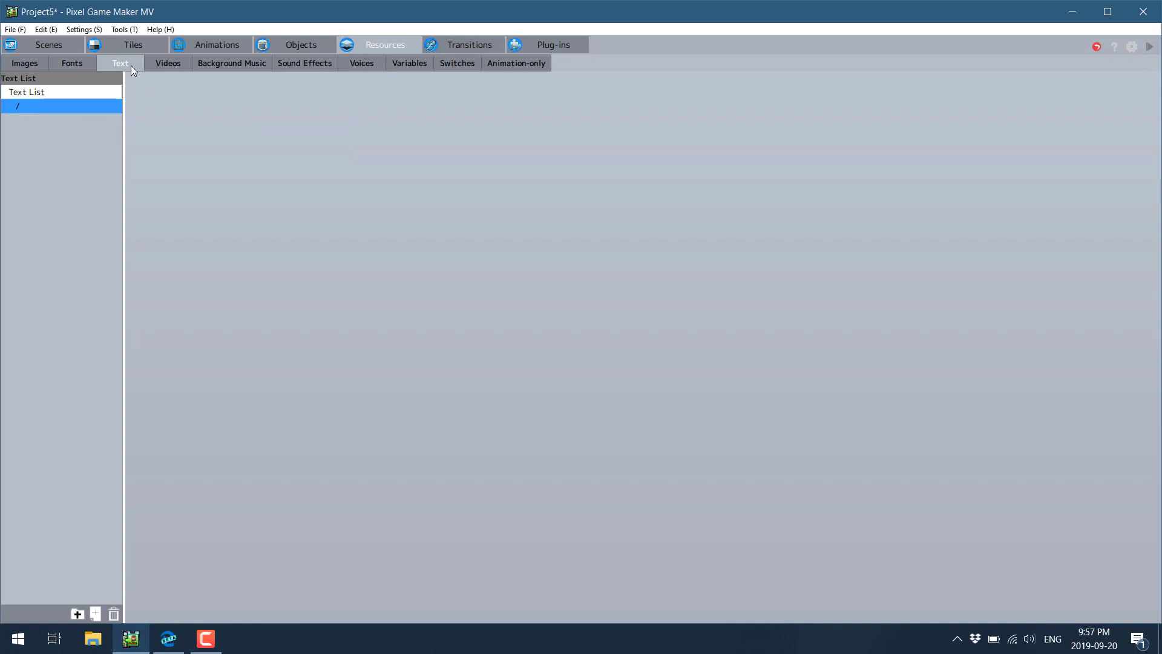
left_click(173, 64)
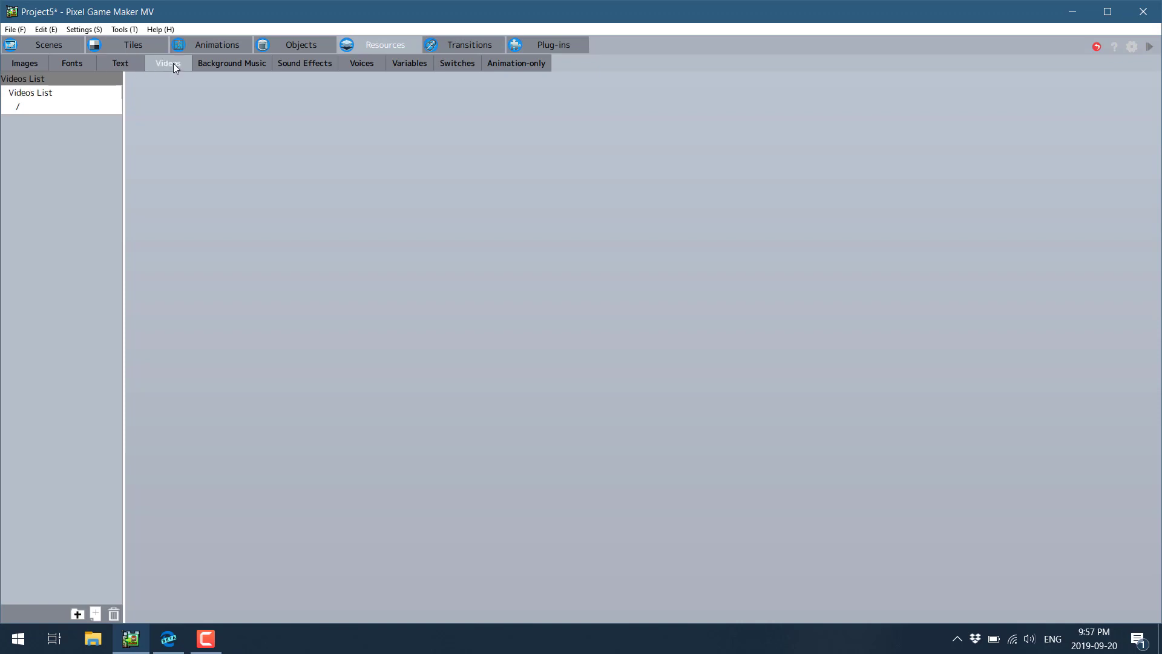
- Browse the background music in the DF_BGM and SF_BGM folders and preview the 008_Battle_df4 track
left_click(236, 65)
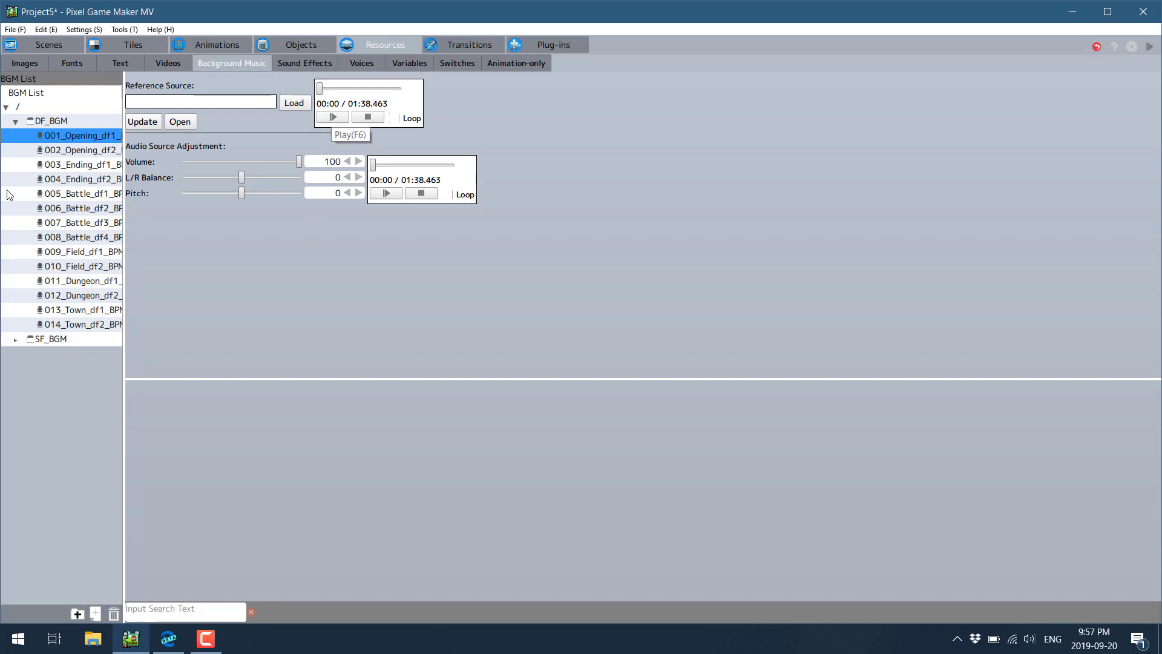
left_click(58, 210)
left_click(67, 270)
left_click(65, 285)
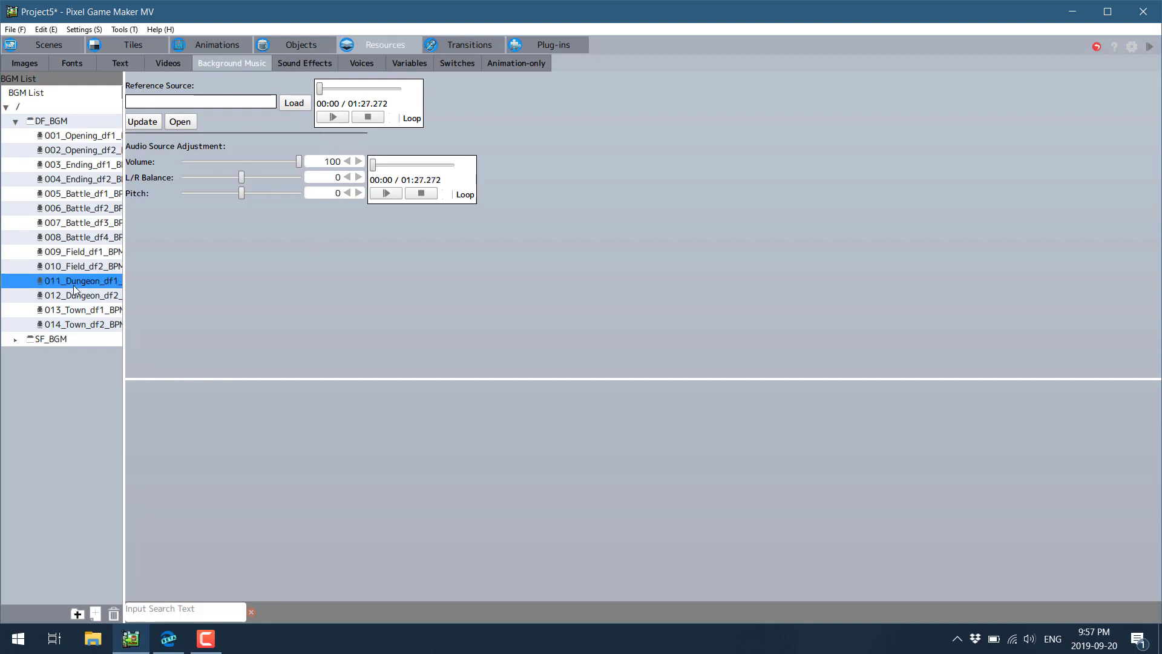
left_click(13, 342)
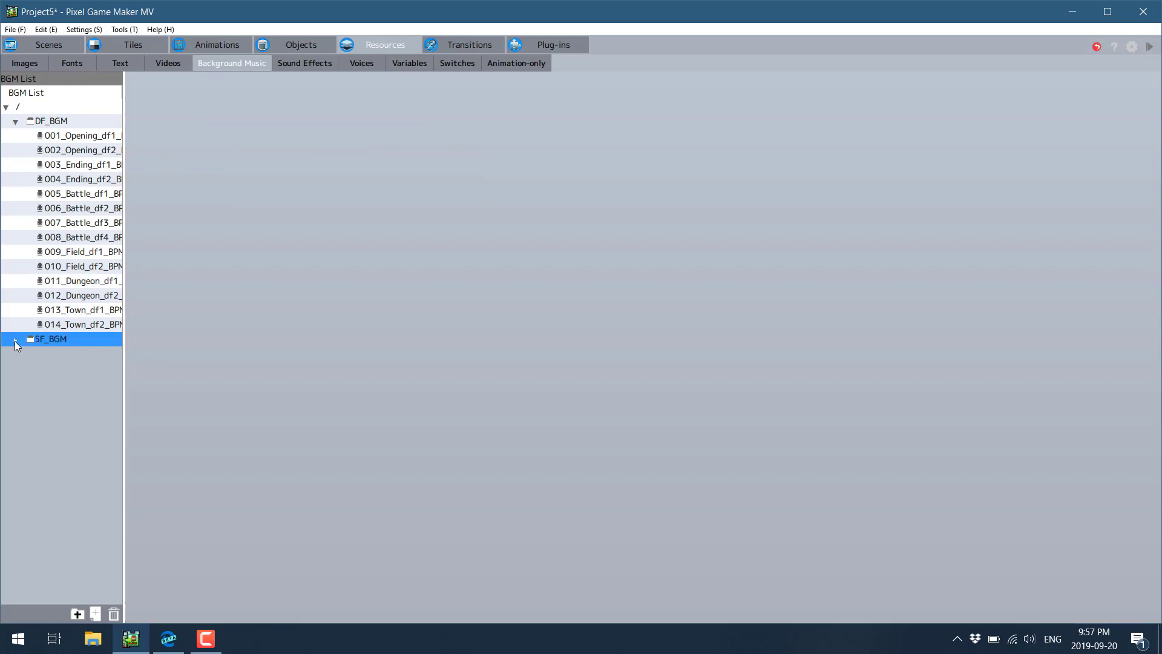
left_click(67, 412)
left_click(75, 240)
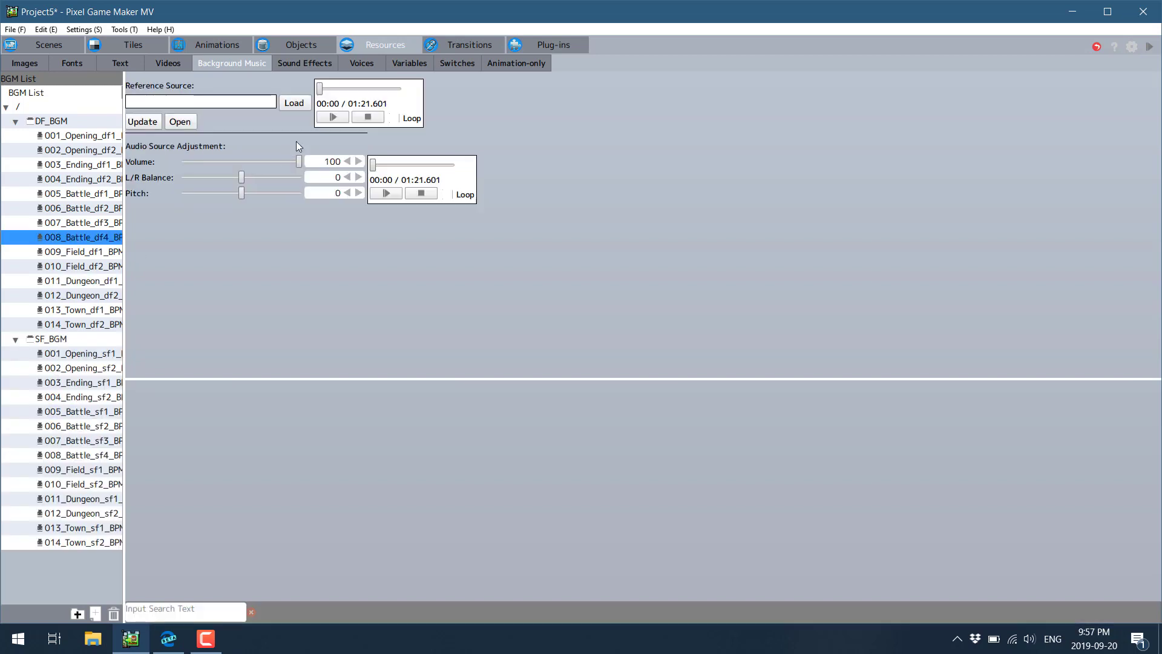
left_click(334, 116)
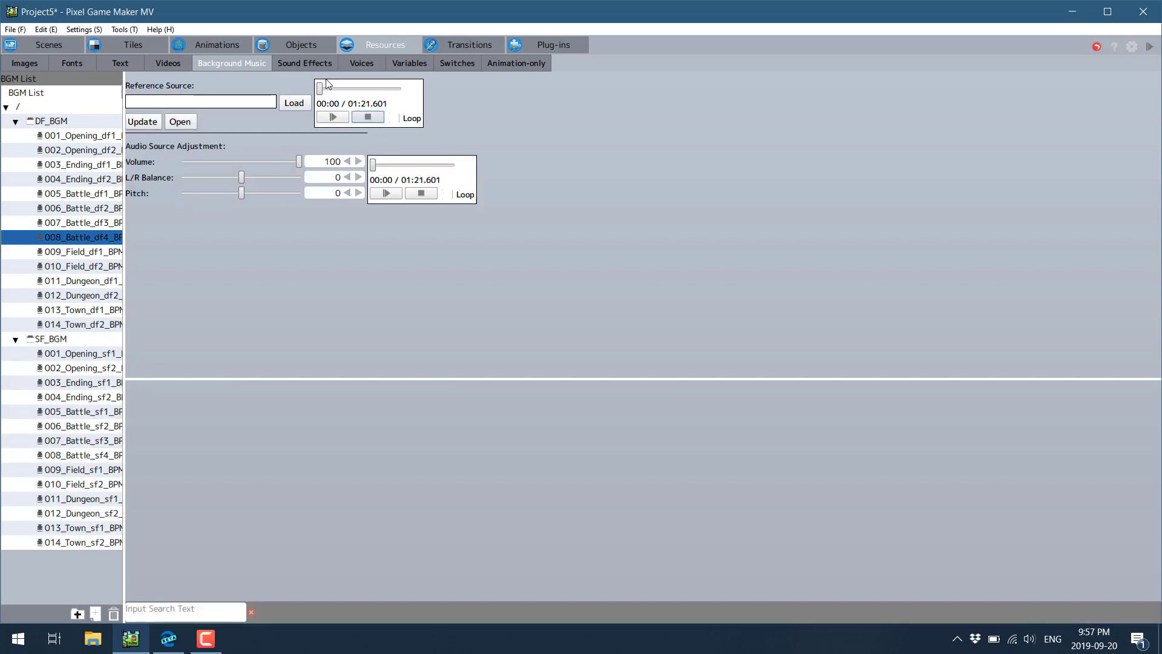
- Look through the sound effects, including 011_Gameover1 and 015_Itemget1, and check the voice resources
left_click(311, 63)
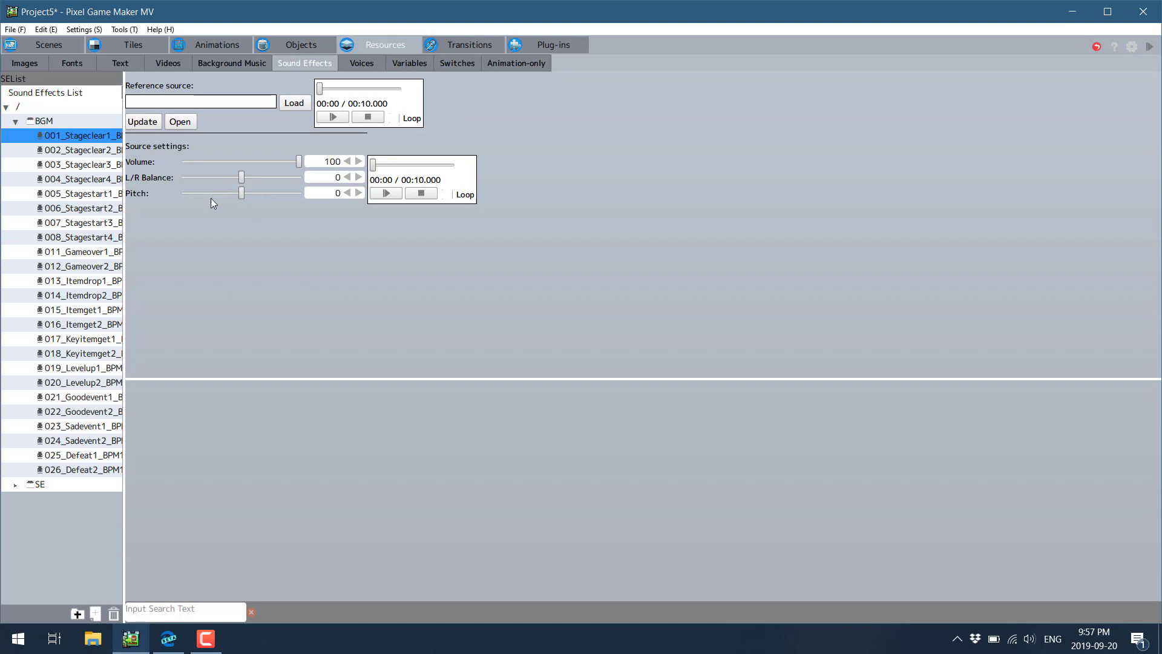
left_click(77, 252)
left_click(85, 309)
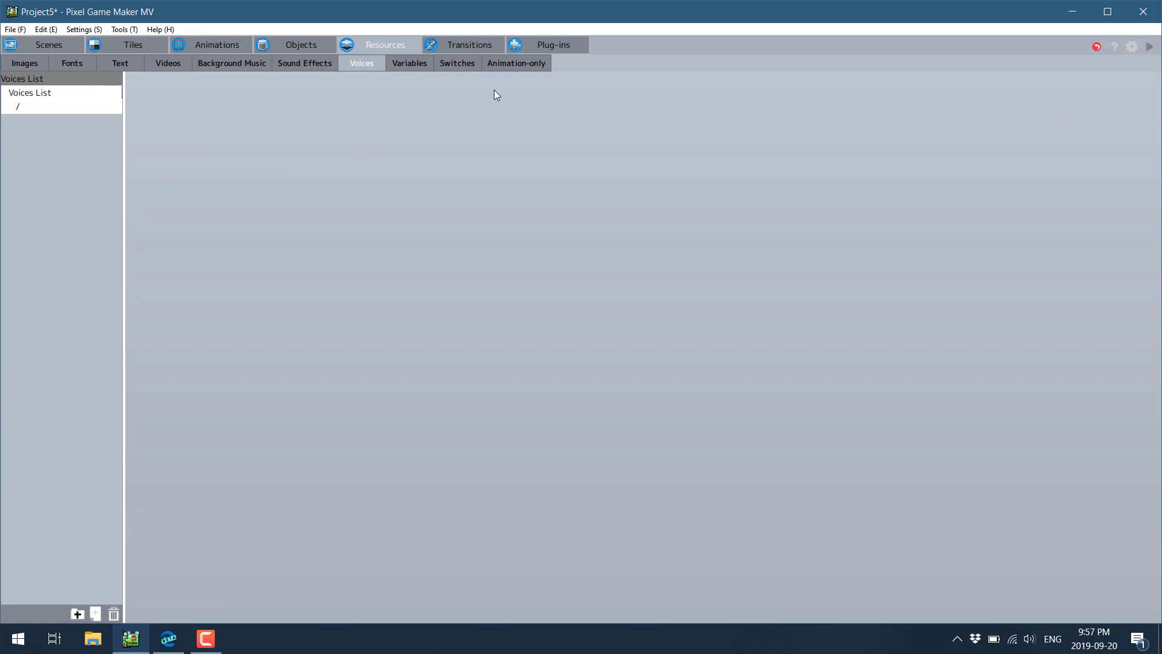
- Inspect the project's common variables, including 2P Instance, 2P Controller ID, File Slot and 2P Object
left_click(417, 67)
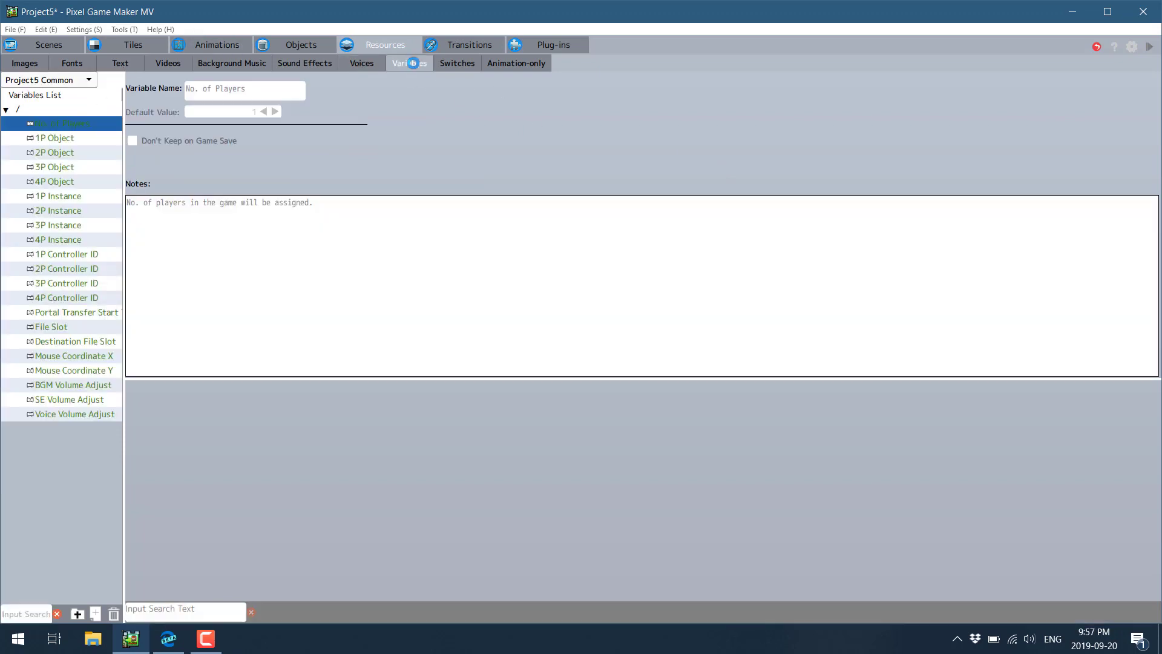
left_click(73, 208)
left_click(75, 274)
left_click(61, 324)
left_click(61, 211)
left_click(60, 153)
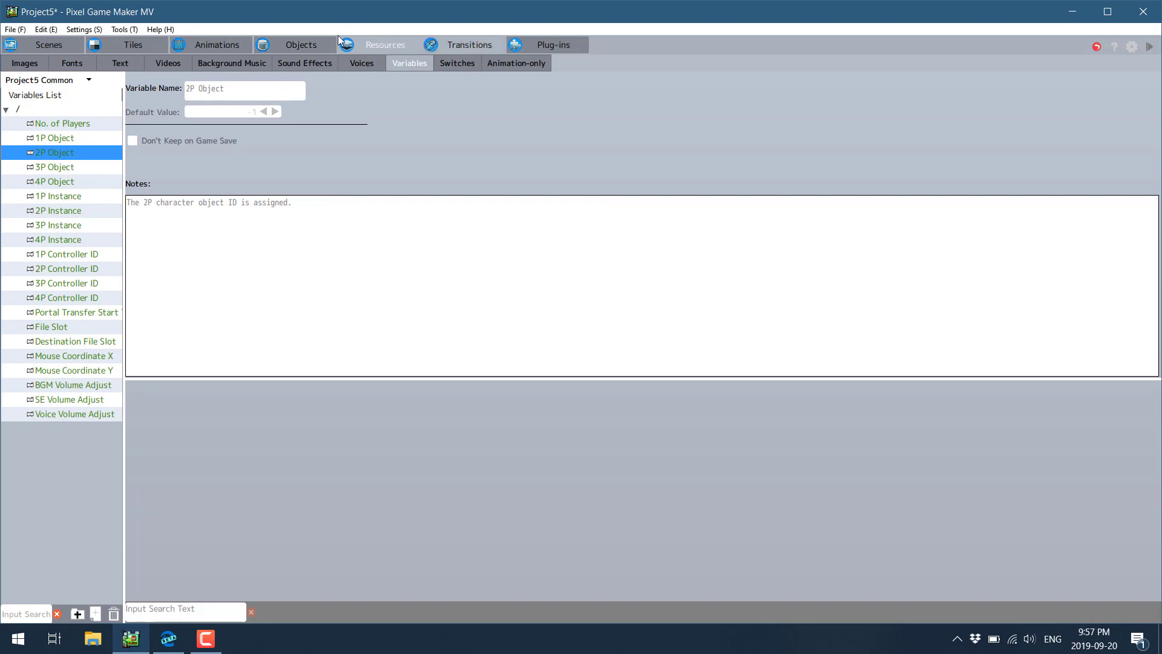
- Examine the screen flow of scene transitions, inspecting the stage02, stage03, stage01_2 and stsge04 nodes
left_click(488, 46)
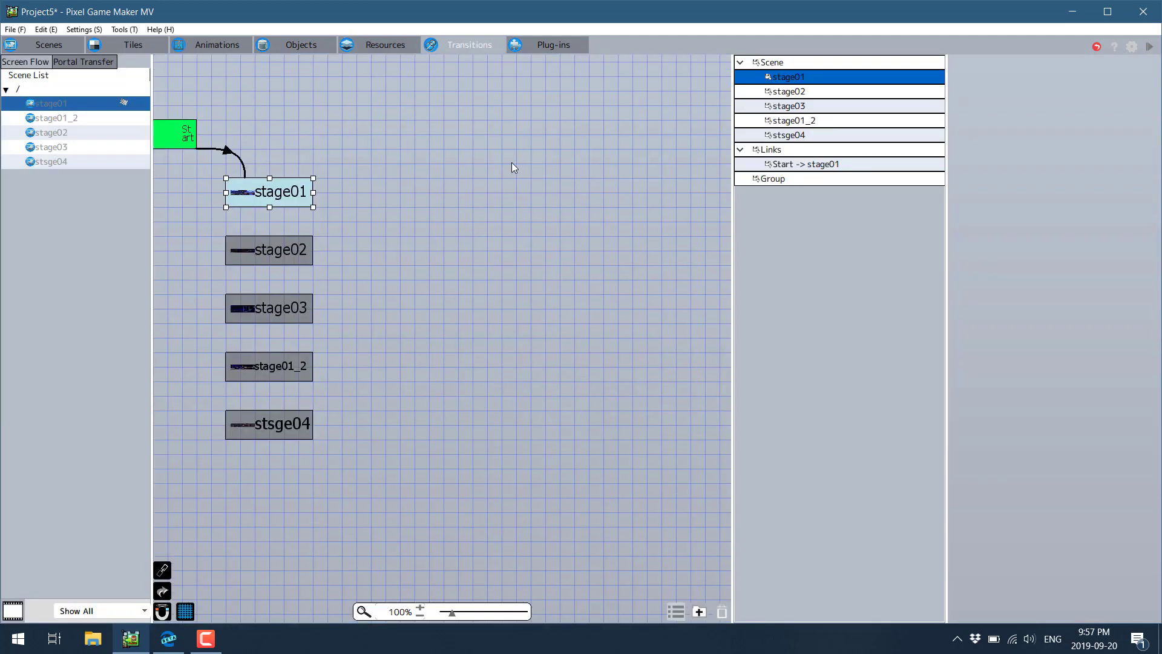
middle_click_drag(511, 163, 637, 192)
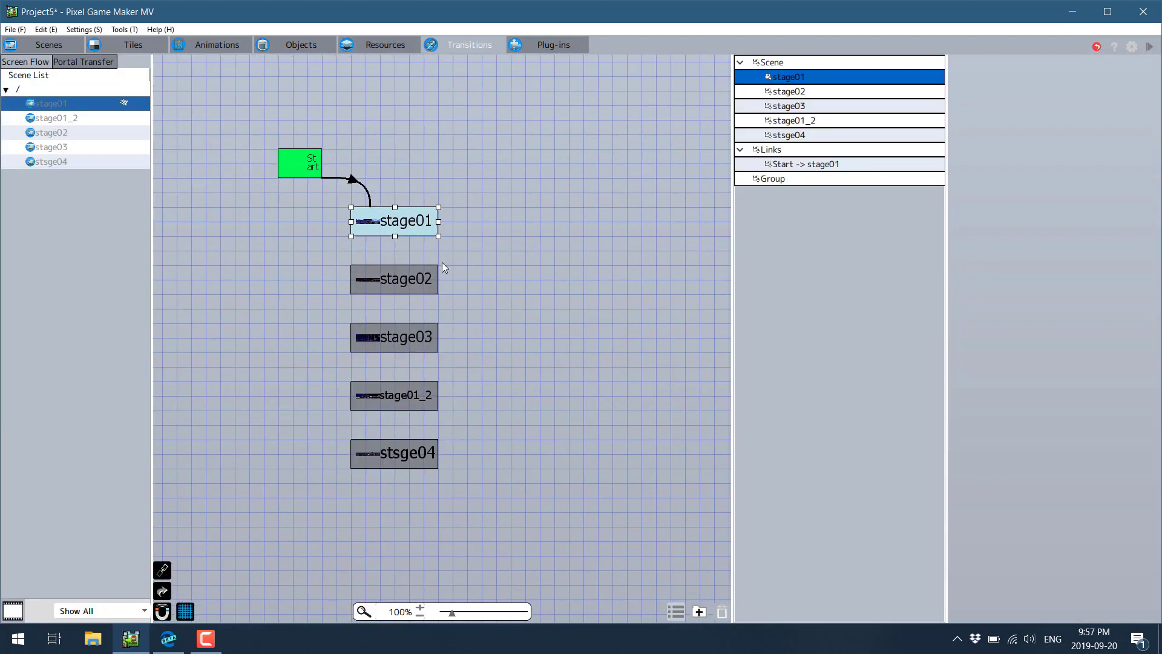
left_click(413, 285)
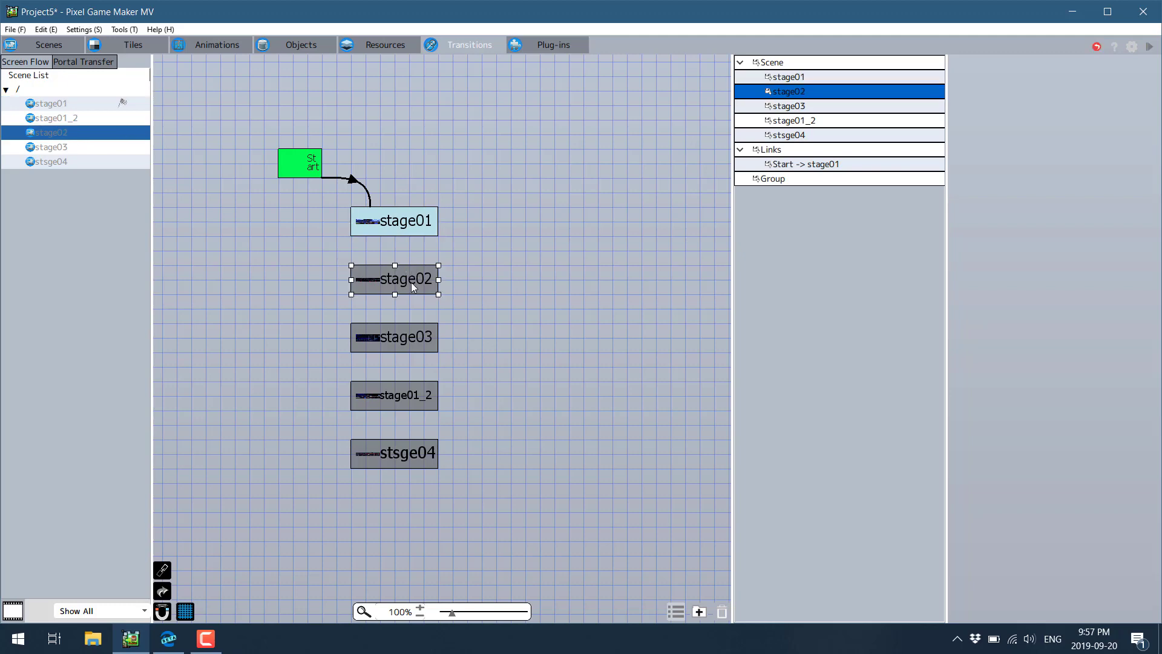
left_click(409, 334)
left_click(406, 394)
left_click(396, 448)
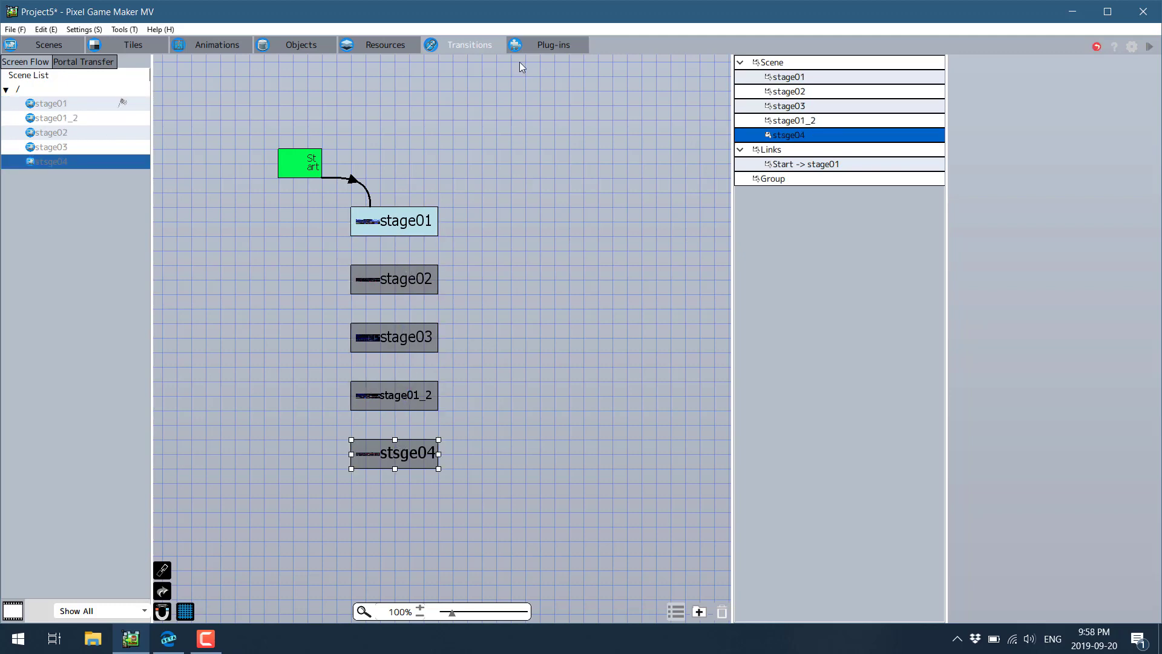
- Check the project's plug-ins list and open the program's help manual in the browser
left_click(547, 43)
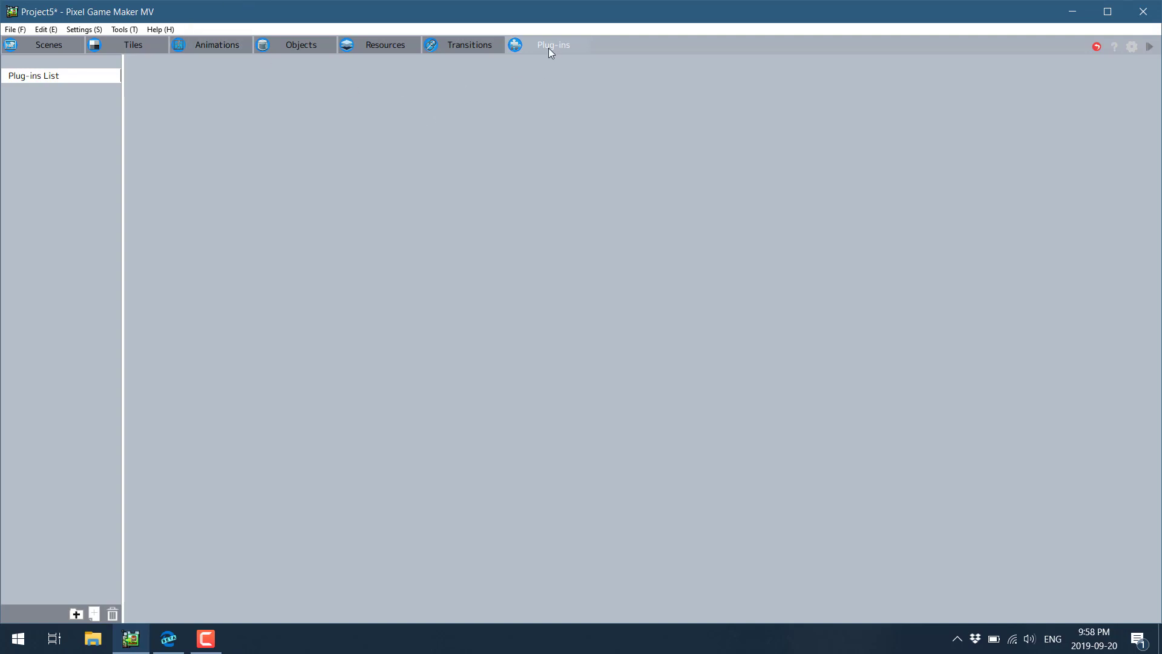
left_click(158, 28)
left_click(169, 42)
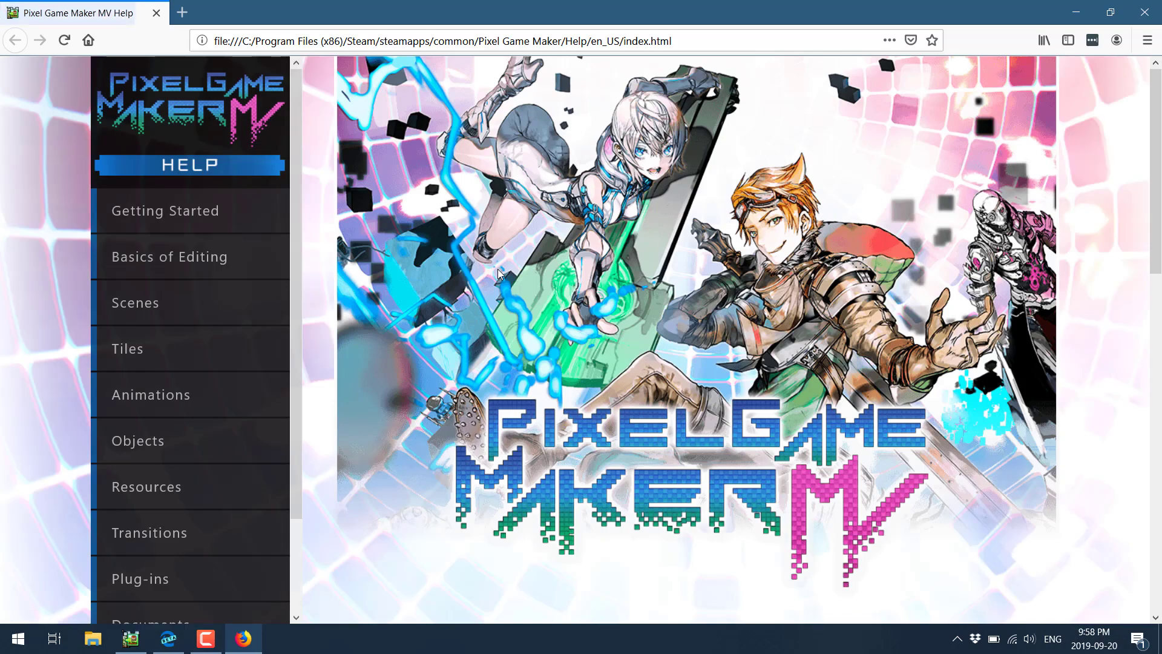
- Read the "What Is A Scene?" help page through to its Others table
left_click(132, 301)
left_click(181, 344)
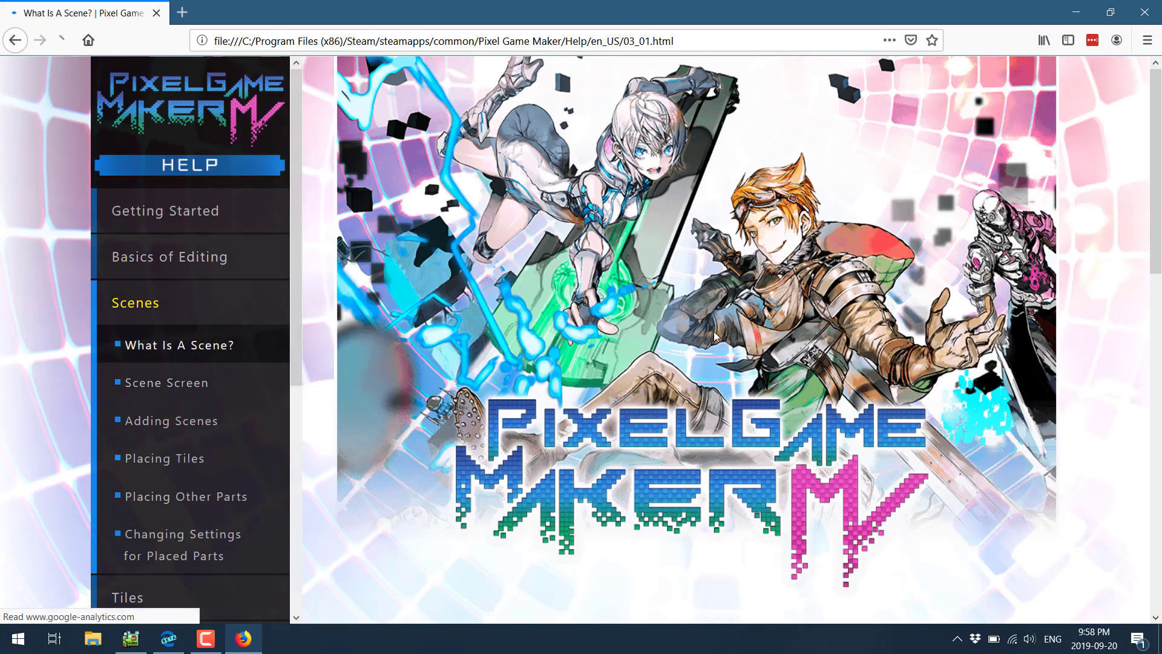
scroll(712, 328, "down", 9)
scroll(216, 422, "down", 5)
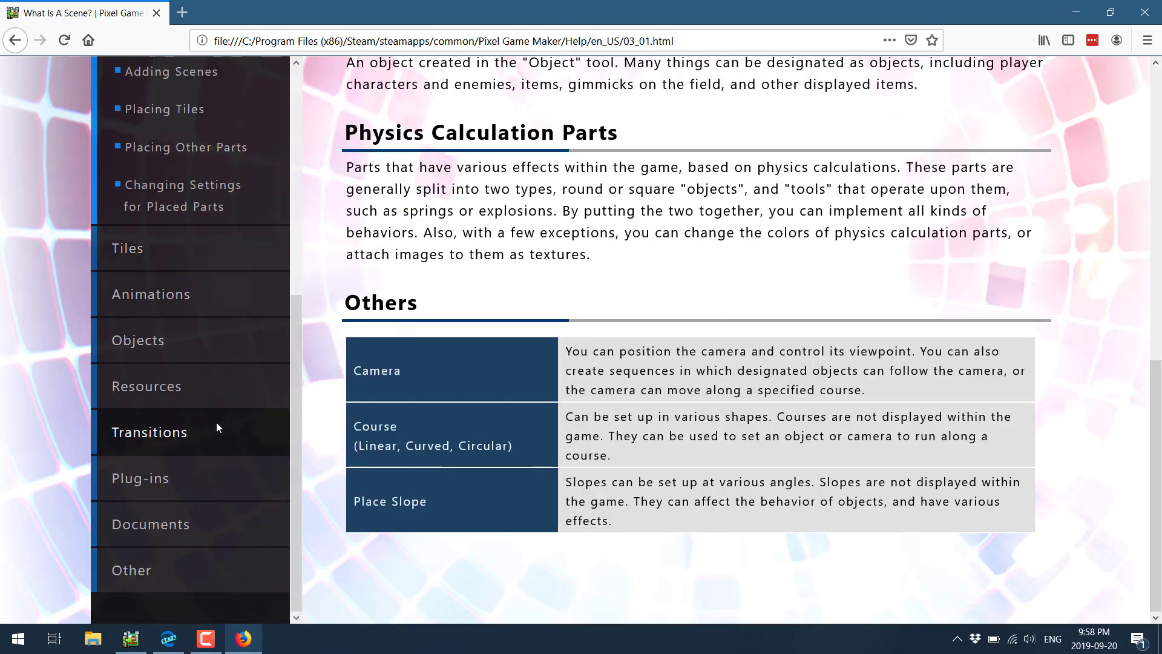
- Read the "Placing Tiles" help page, including its drawing tool descriptions and placement controls
scroll(222, 288, "up", 3)
left_click(169, 264)
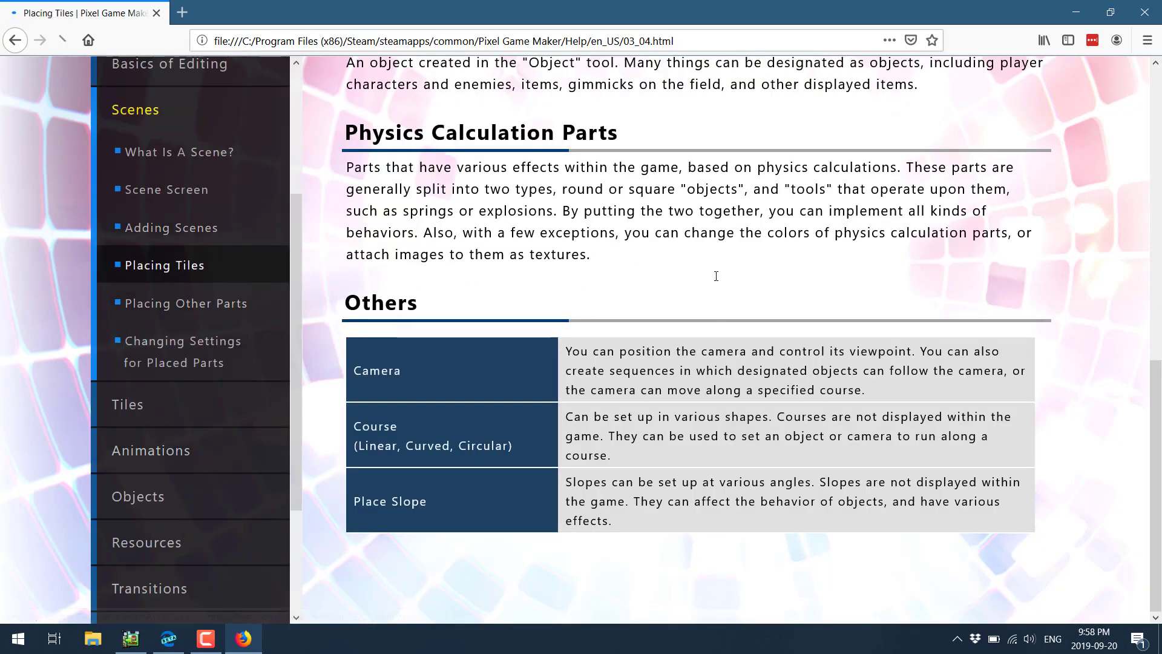
scroll(868, 268, "down", 20)
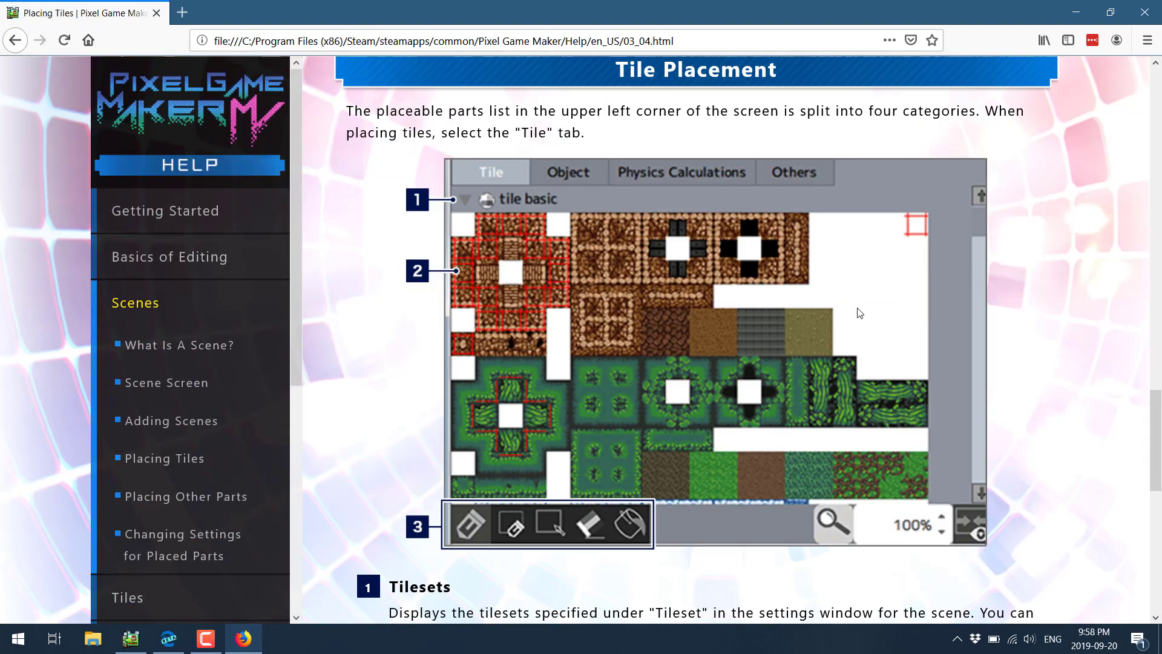
scroll(257, 402, "down", 5)
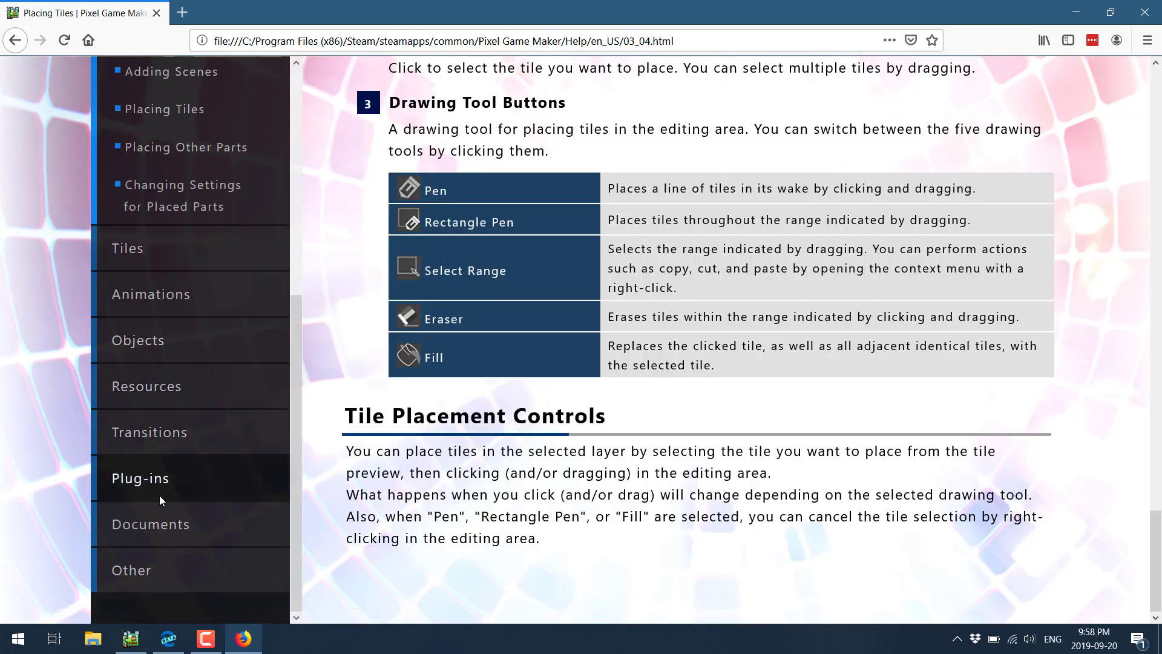
- Read the "What are Plug-ins?" help page down to its Preview/Help Area section
left_click(155, 478)
left_click(184, 484)
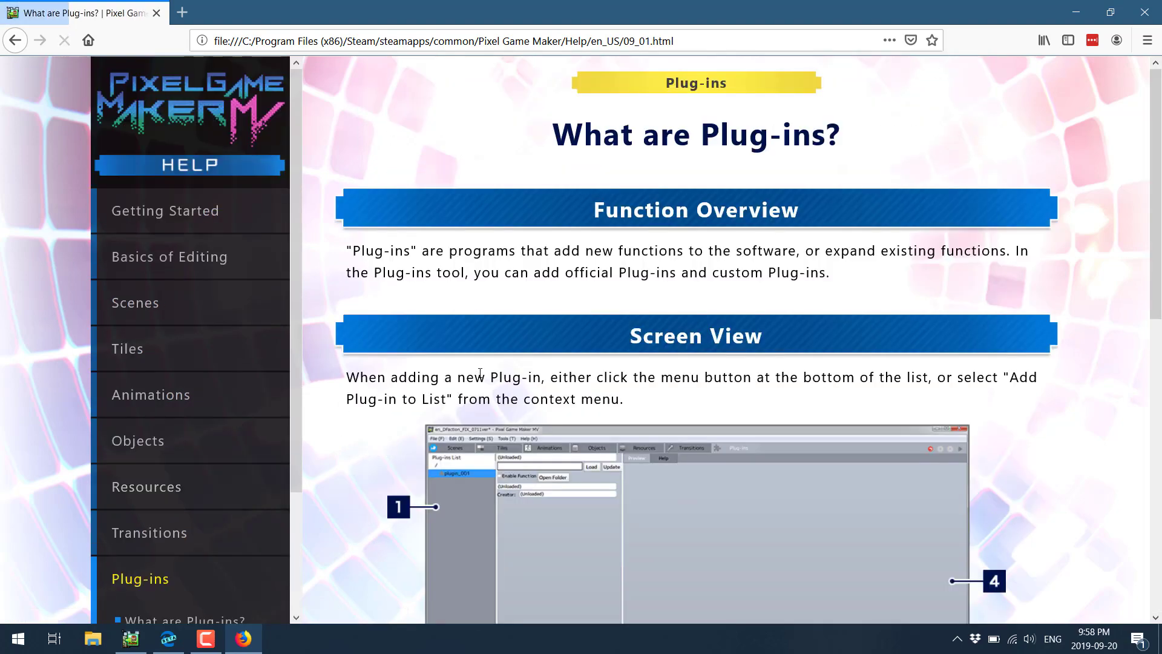
scroll(696, 303, "down", 4)
scroll(695, 305, "down", 6)
scroll(220, 475, "down", 3)
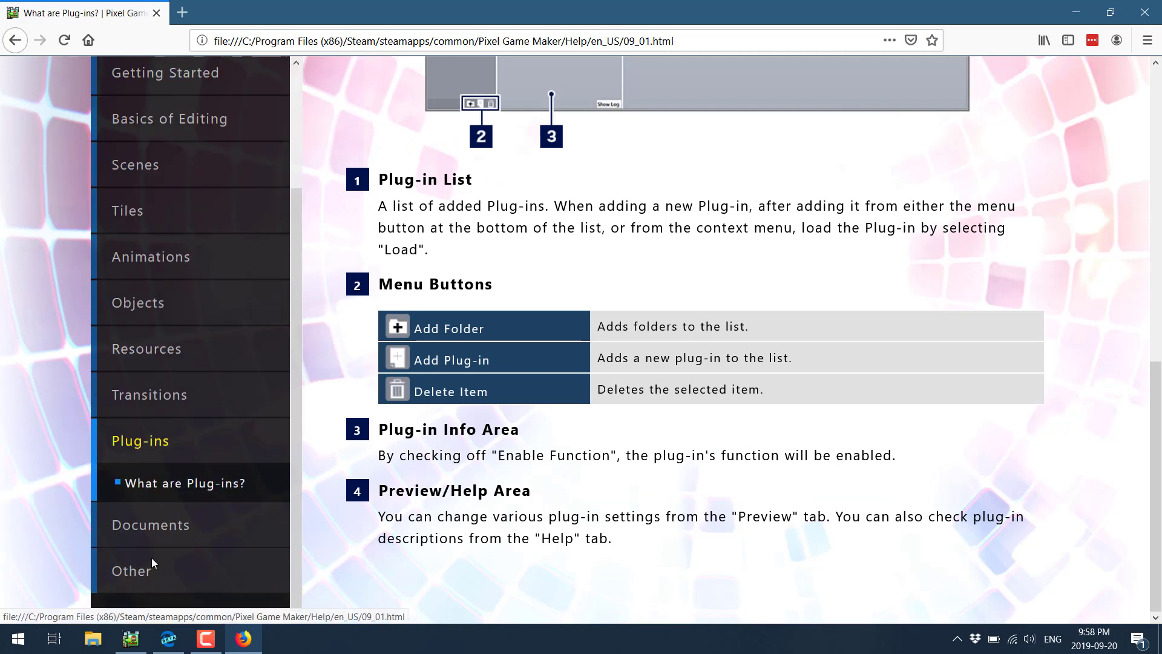
- Read the Plug-Ins page of the help documents and open its Plug-in Specifications & Information PDF
left_click(143, 534)
scroll(139, 524, "down", 2)
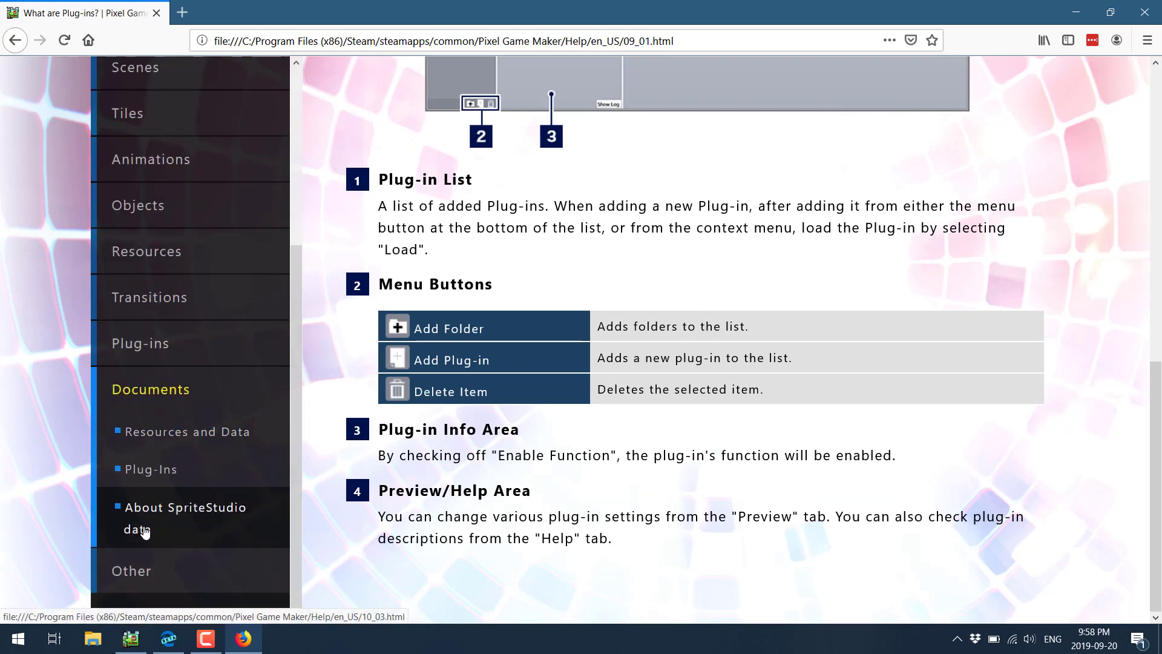
left_click(171, 471)
scroll(770, 376, "down", 15)
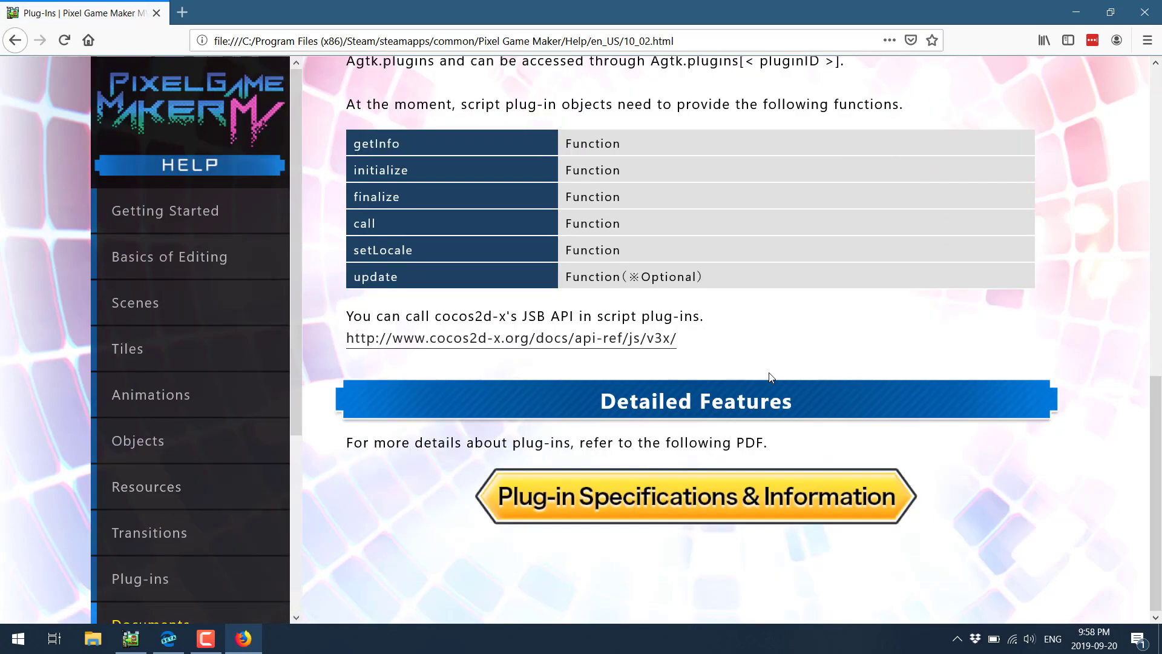
left_click_drag(363, 316, 596, 341)
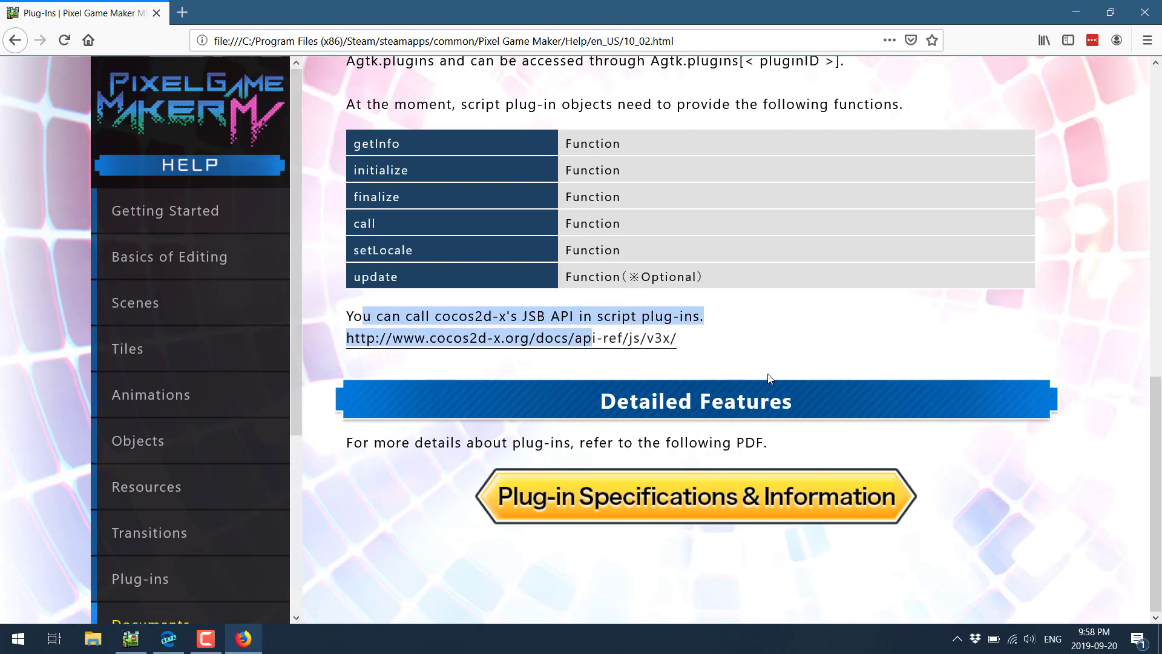
left_click(693, 500)
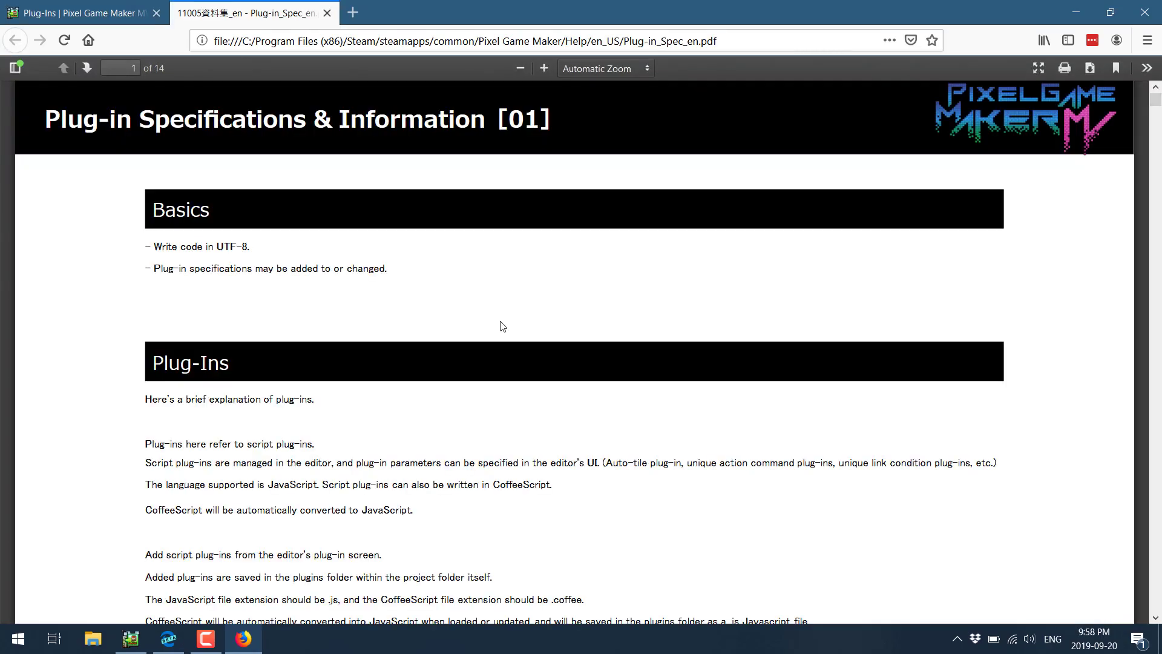
- Skim the Plug-in Specifications & Information PDF through its API and action command tables, and return to the Plug-Ins help page
scroll(501, 326, "down", 20)
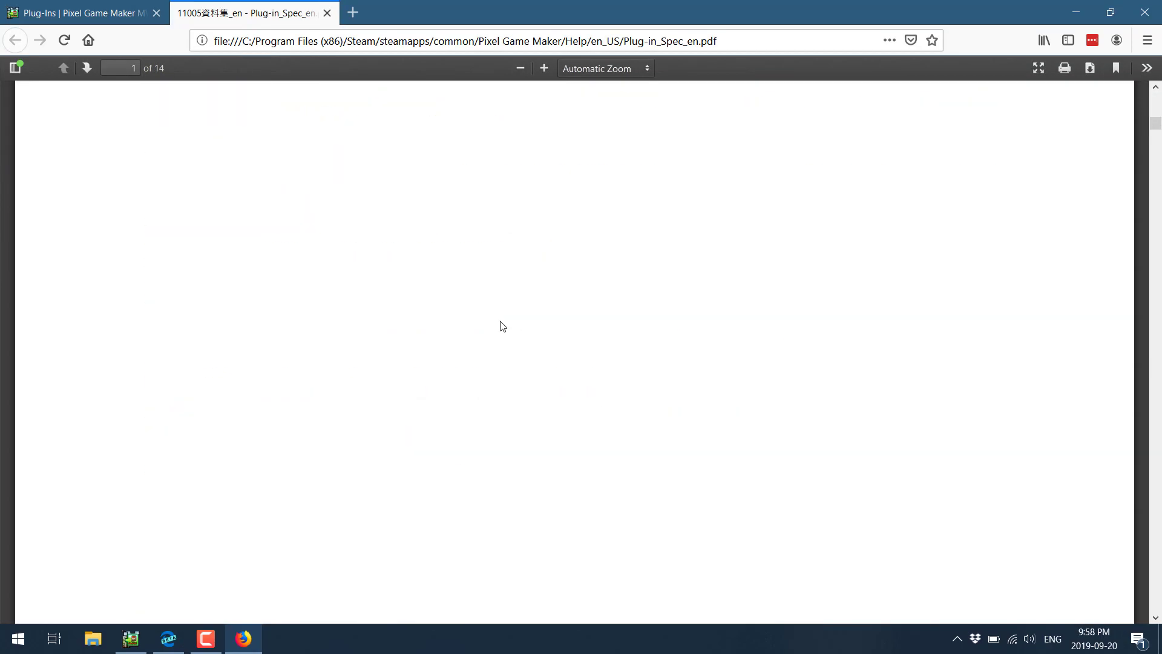
scroll(501, 327, "down", 15)
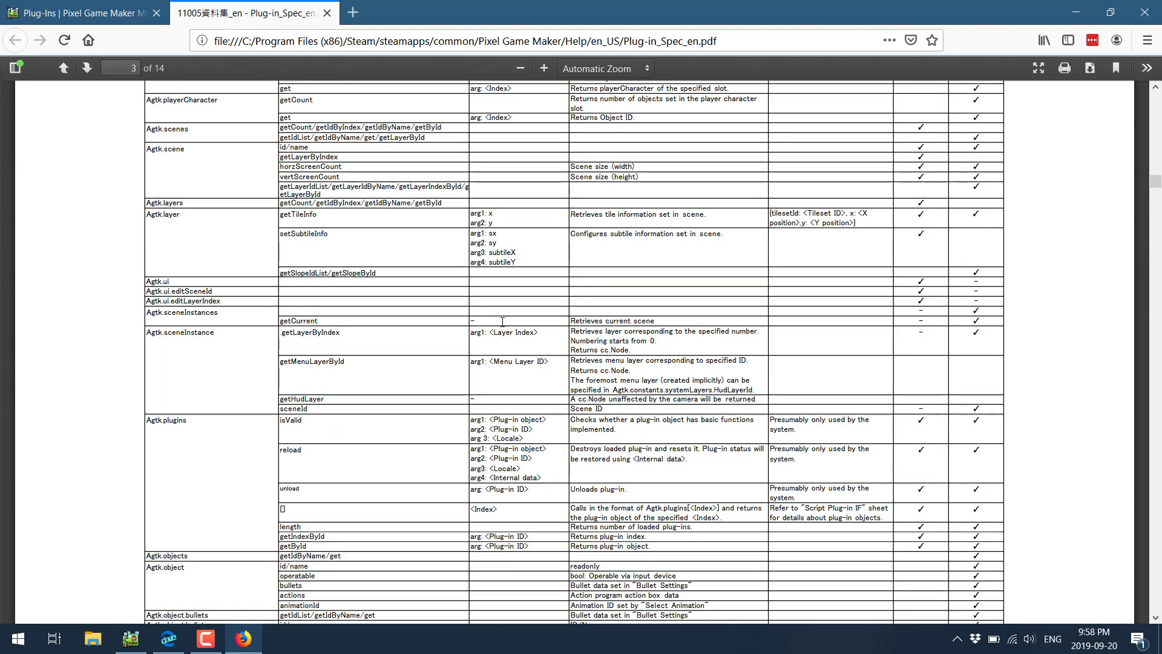
scroll(505, 327, "down", 5)
scroll(501, 327, "down", 20)
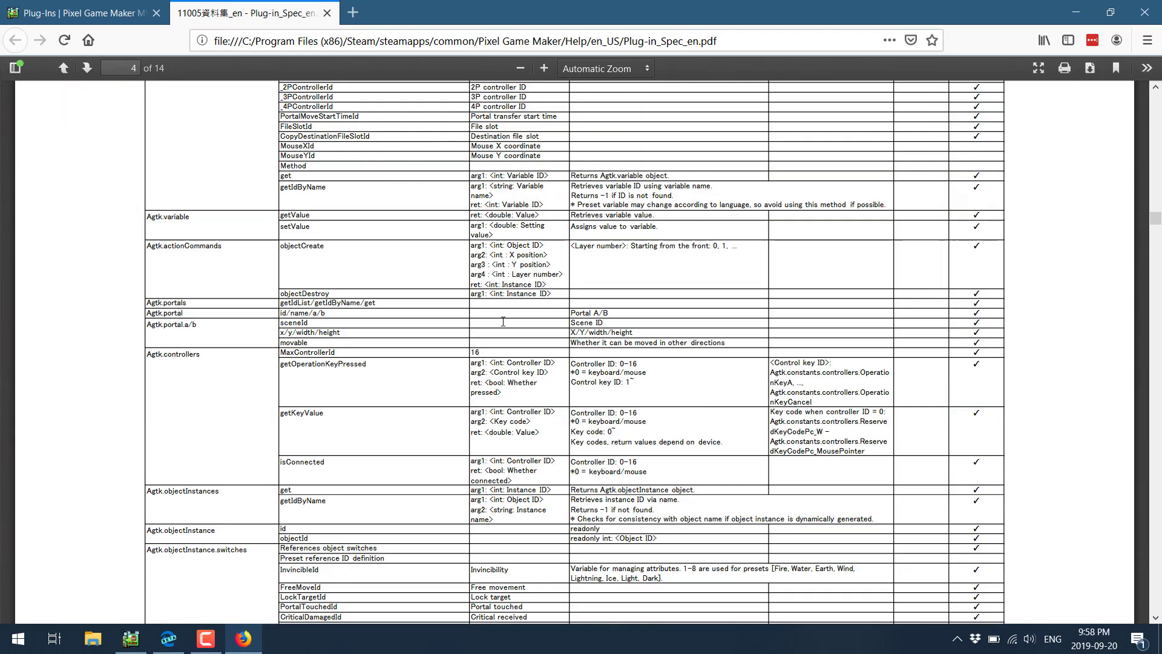
scroll(504, 328, "down", 20)
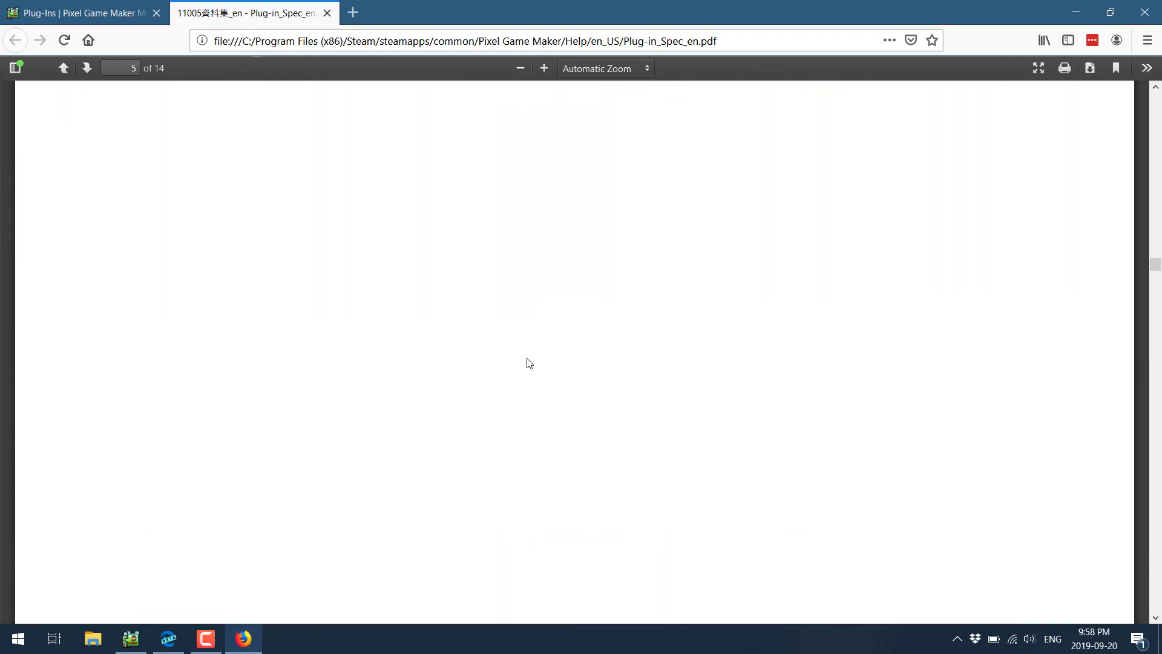
scroll(455, 159, "down", 20)
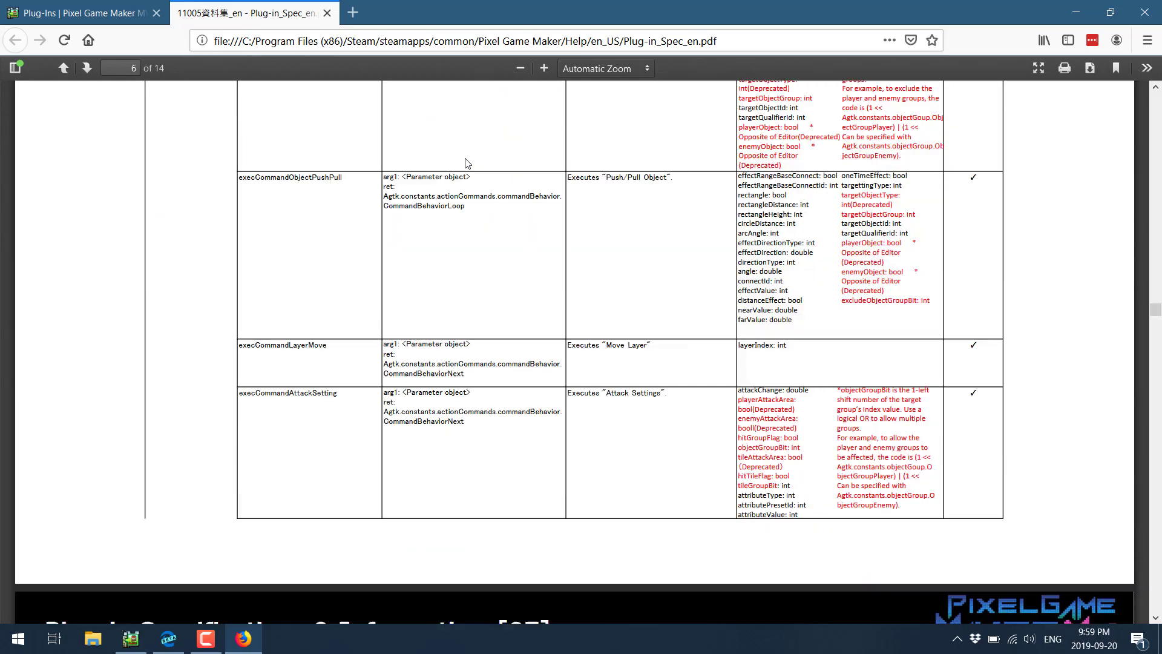
scroll(477, 167, "down", 20)
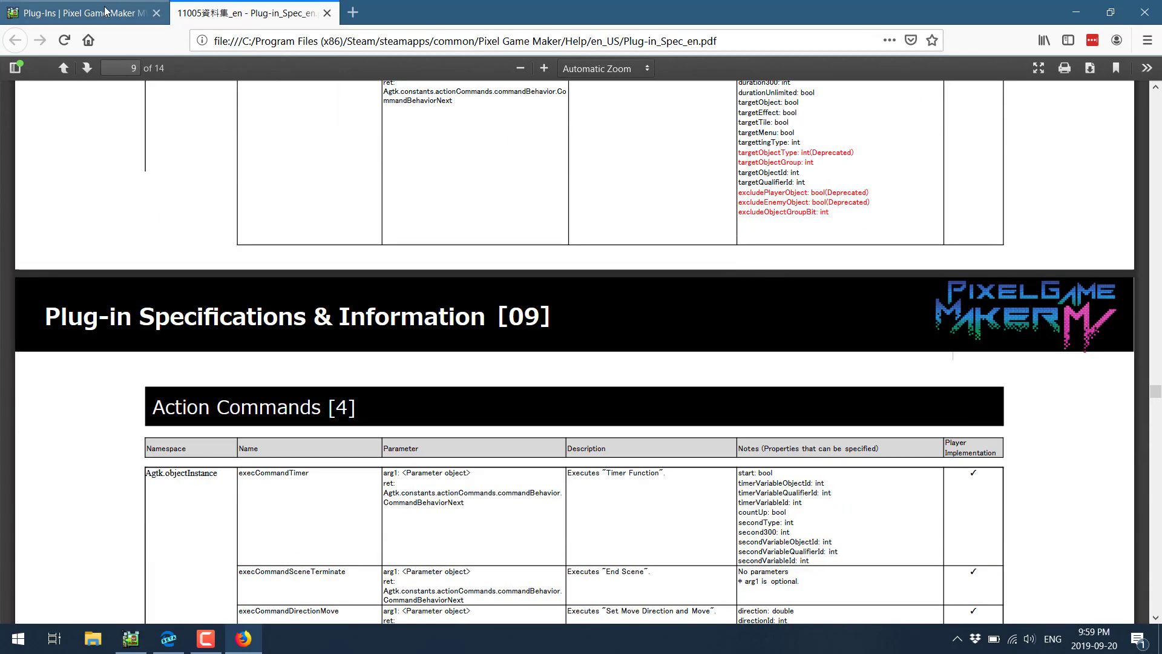
scroll(412, 320, "down", 20)
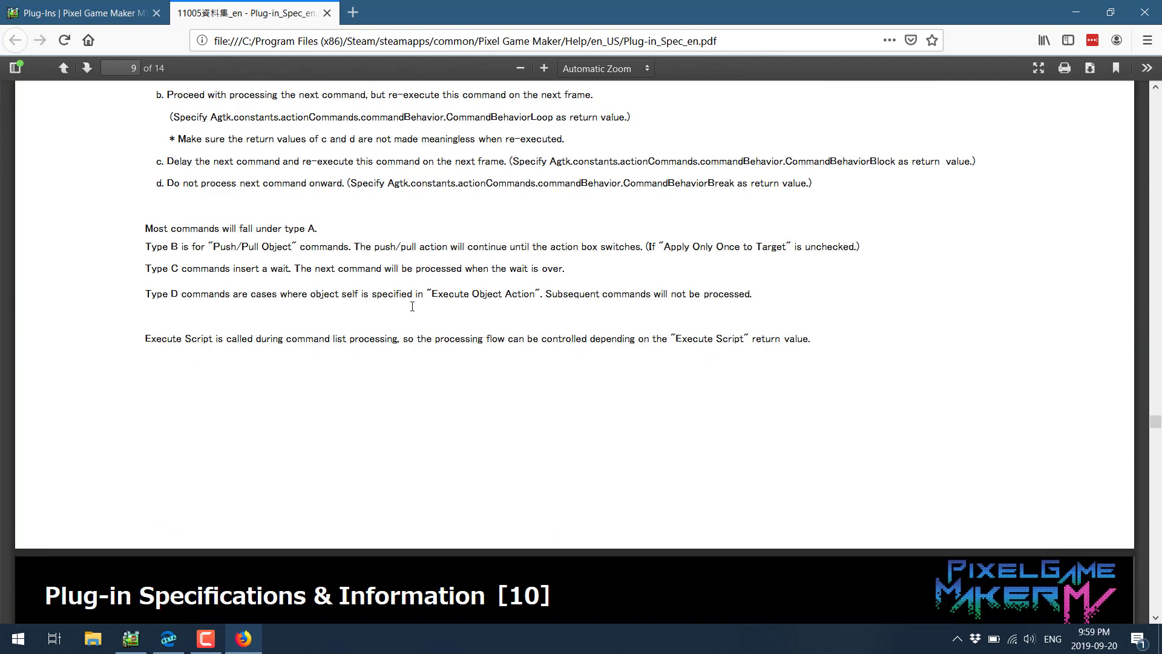
scroll(414, 313, "down", 10)
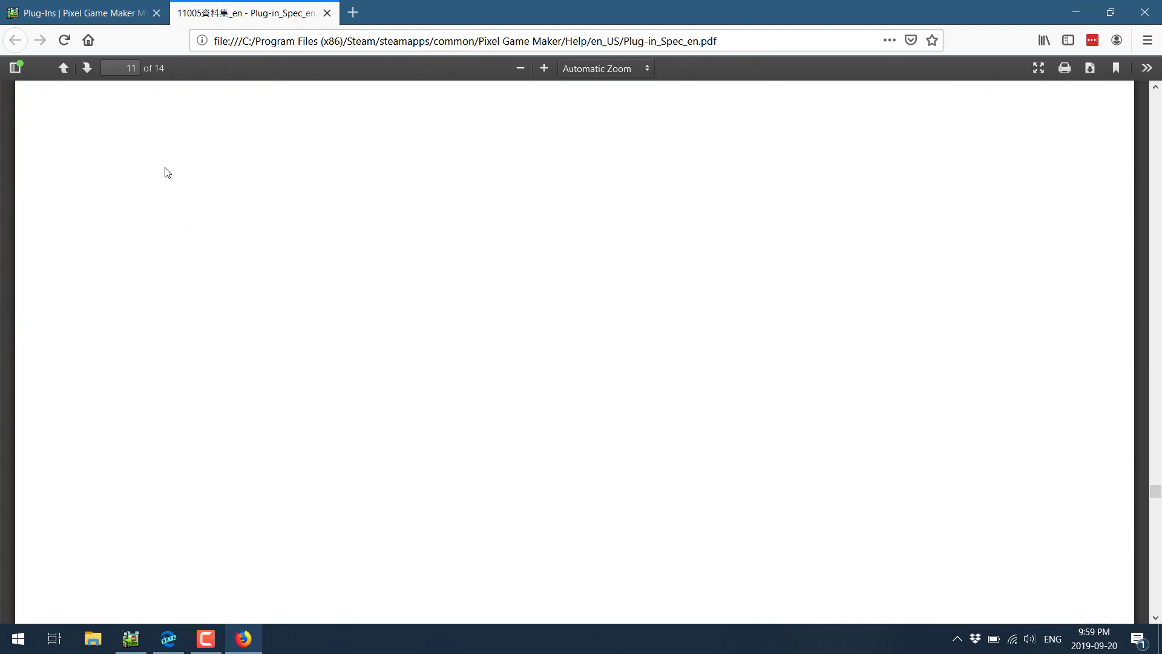
left_click(96, 17)
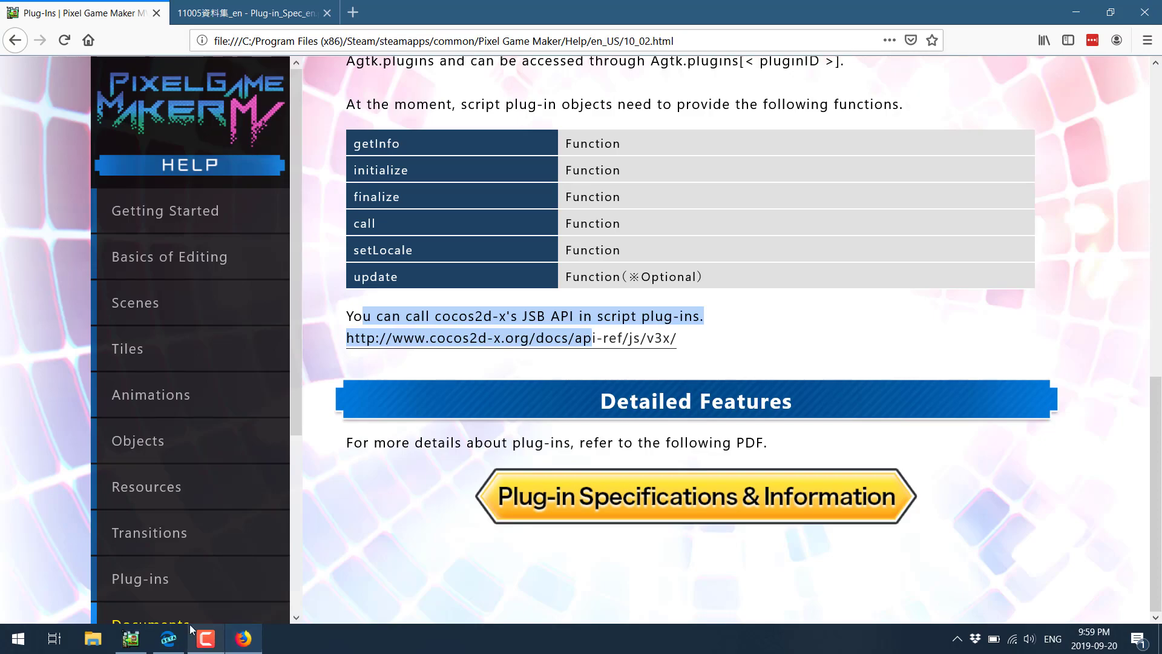
- View the Pixel Game Maker MV page on Steam and switch back to the Pixel Game Maker MV editor
left_click(168, 638)
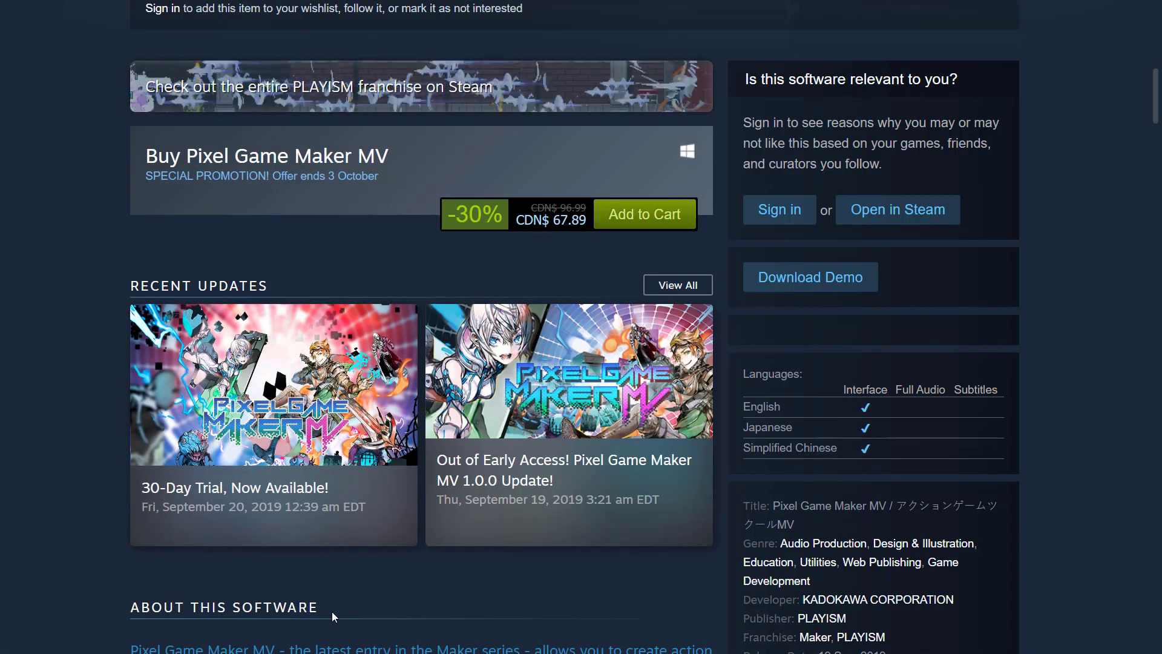
key("alt+Tab")
key("alt+Tab")
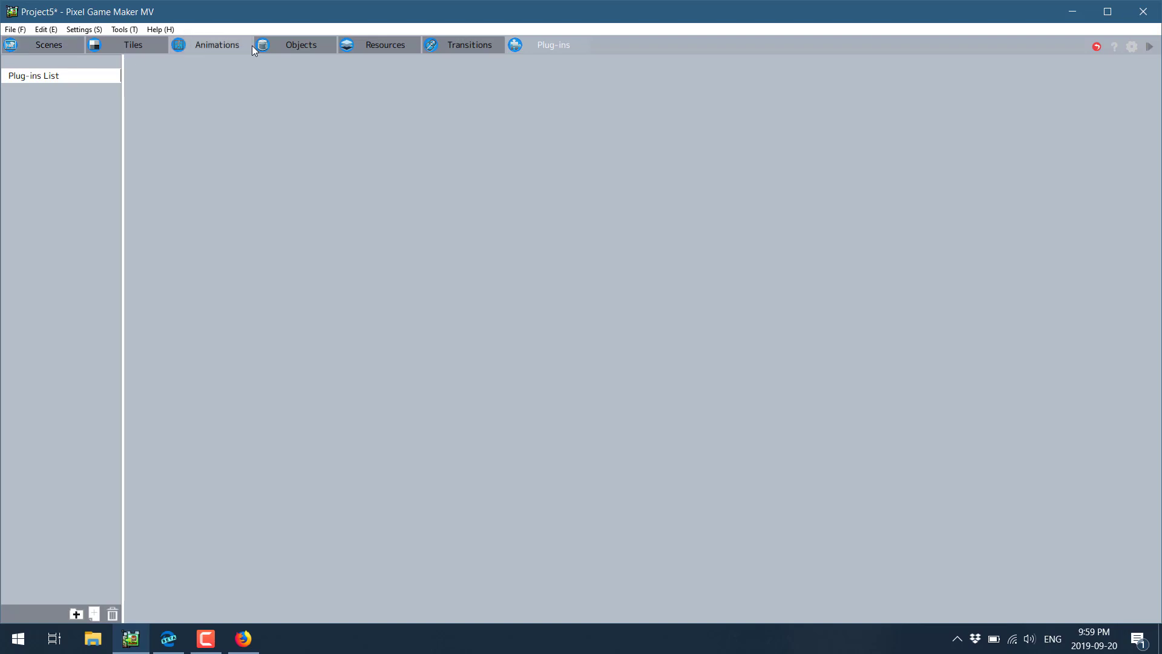
- Open player01m's action program in the object editor and inspect its Walk, Jump and JumpAttack actions, ending with Jump selected
left_click(297, 45)
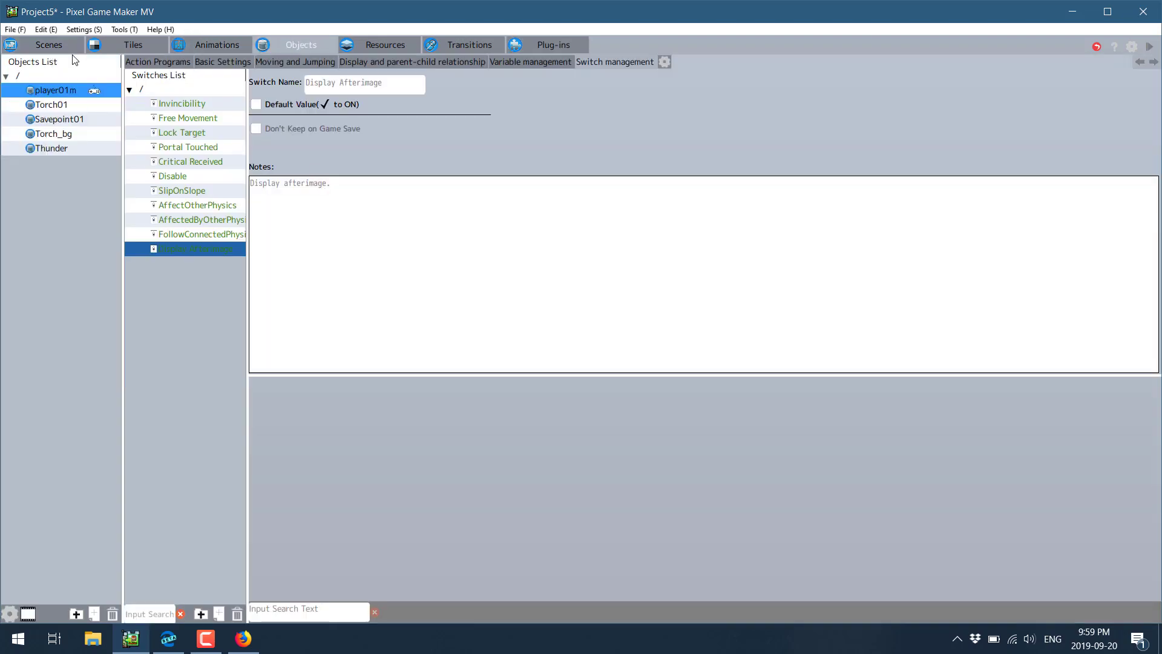
left_click(159, 63)
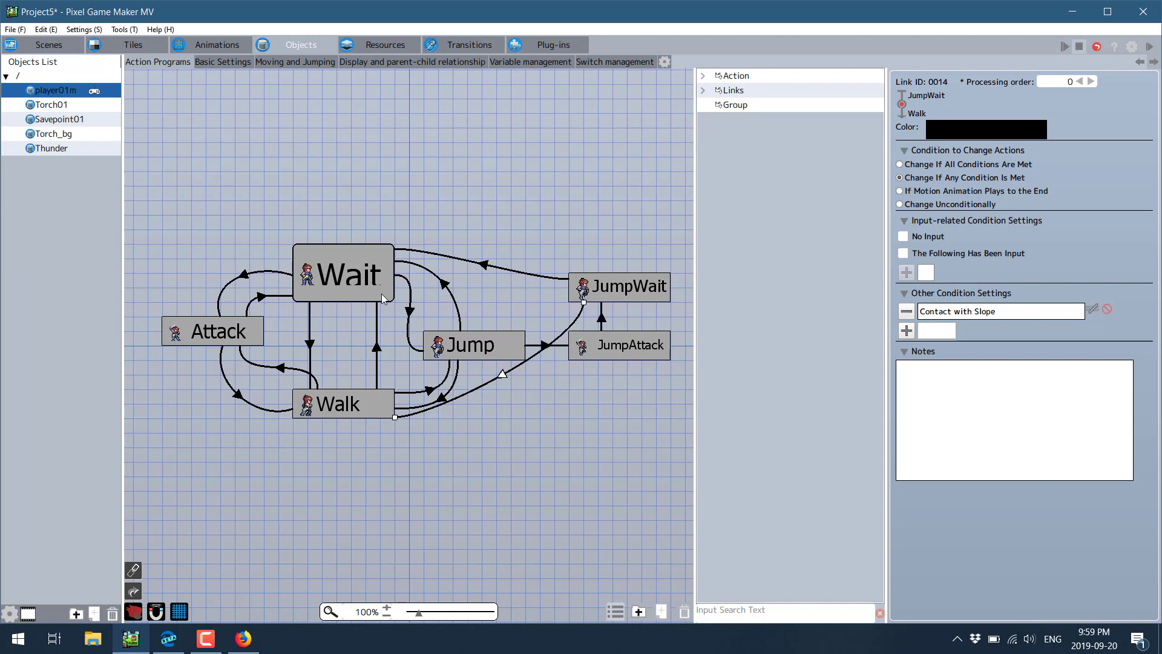
left_click(702, 77)
left_click(751, 105)
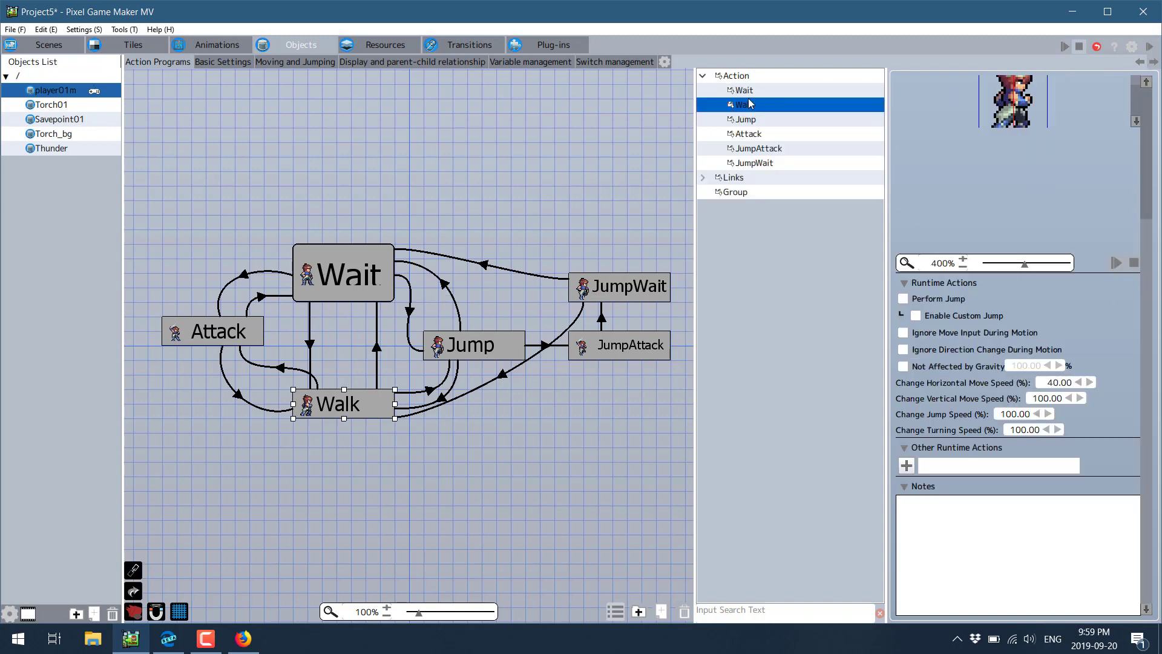
left_click(750, 120)
left_click(750, 149)
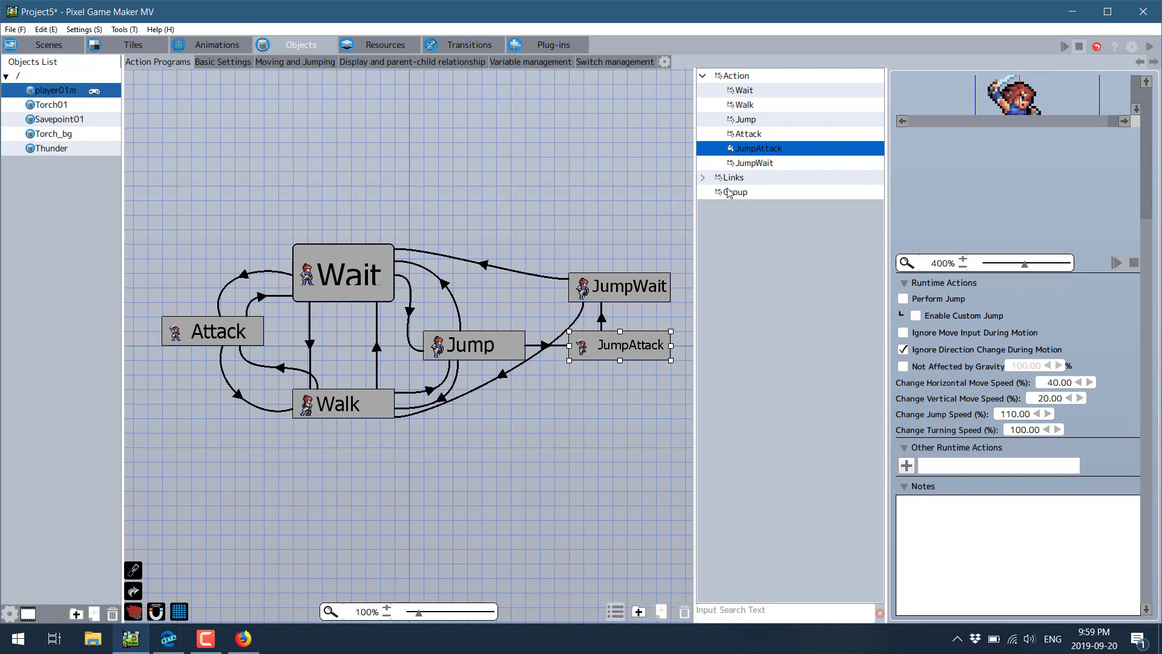
left_click(497, 357)
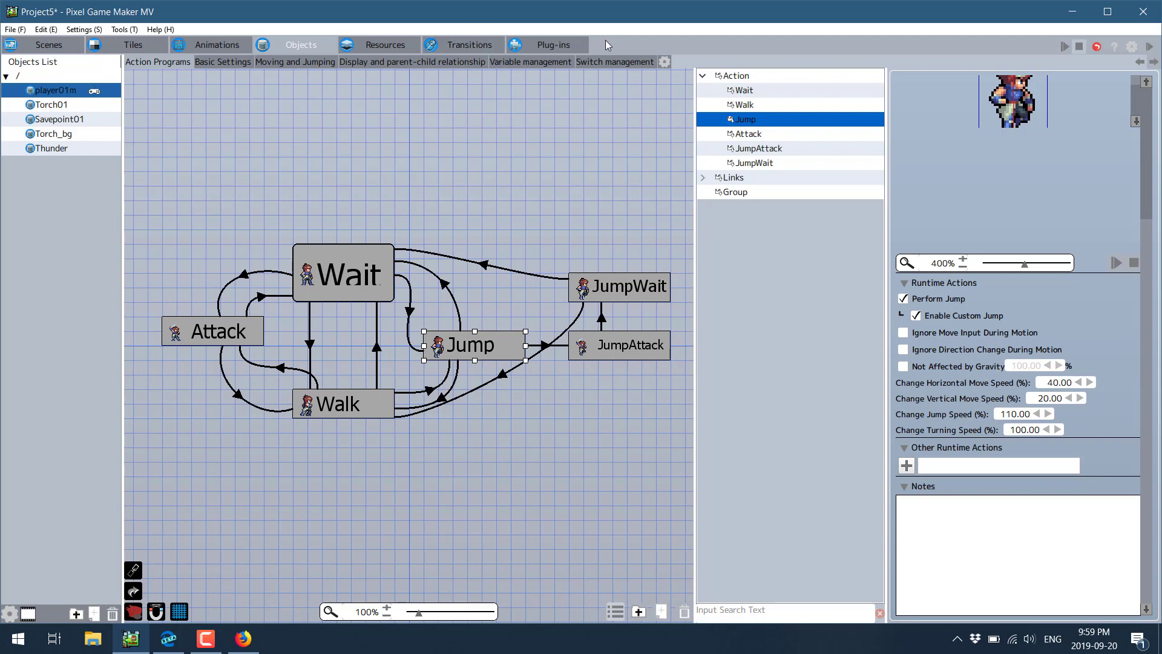
- Look over the scene editor and player01m's basic settings, and return to the object's action program
left_click(45, 45)
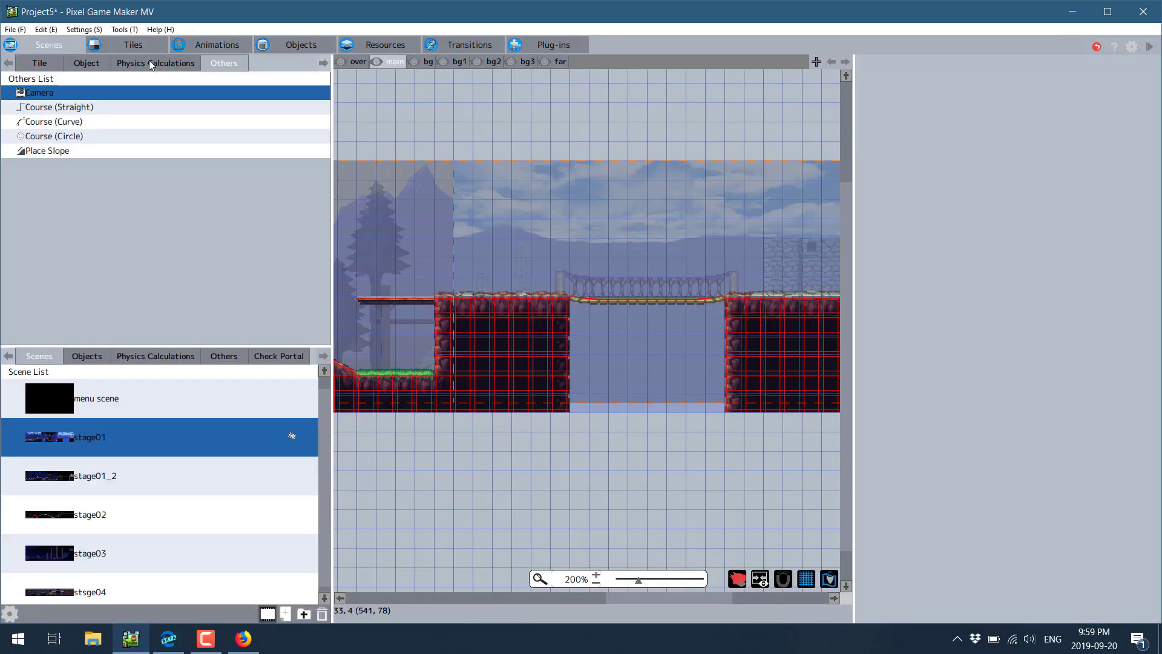
left_click(296, 44)
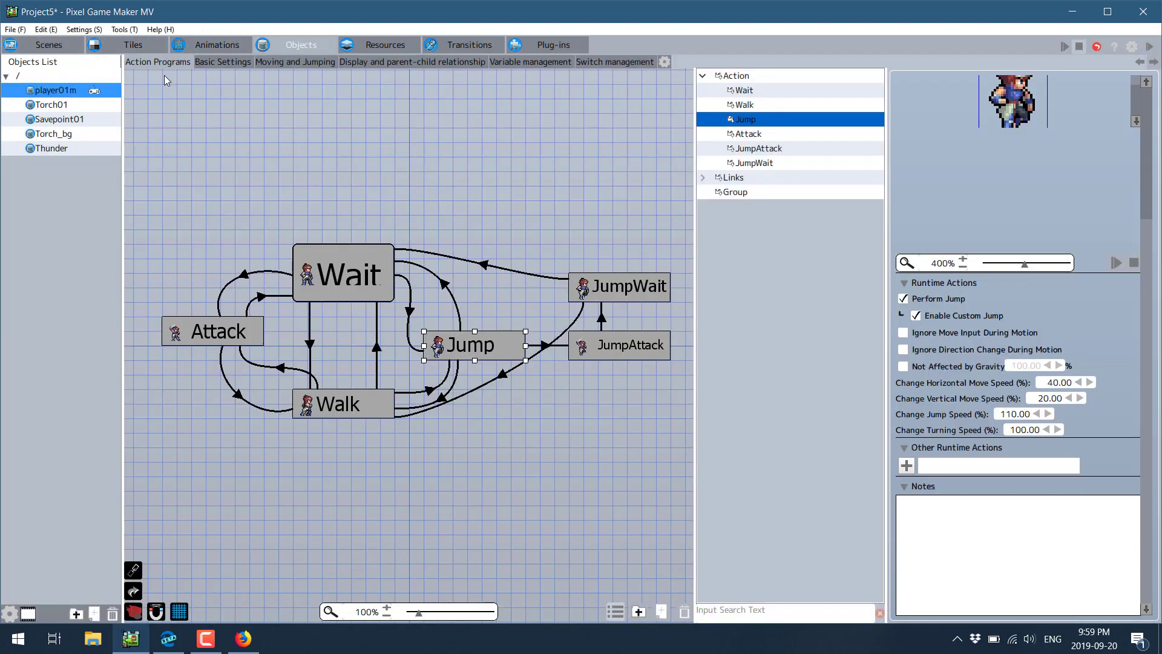
left_click(223, 60)
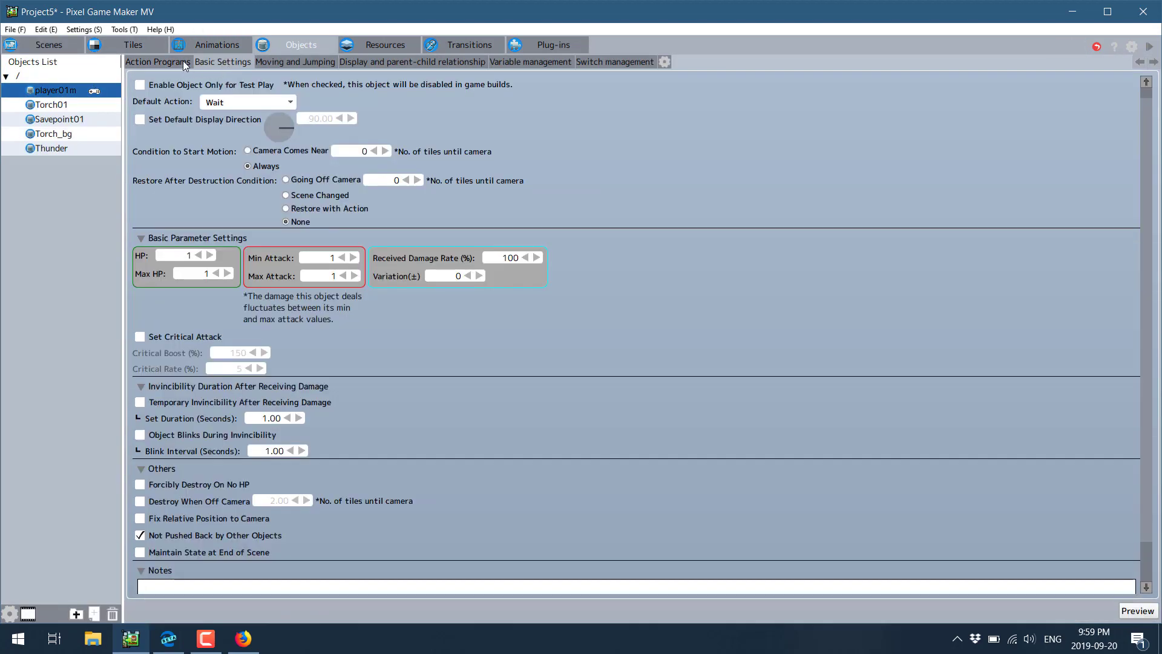
left_click(169, 61)
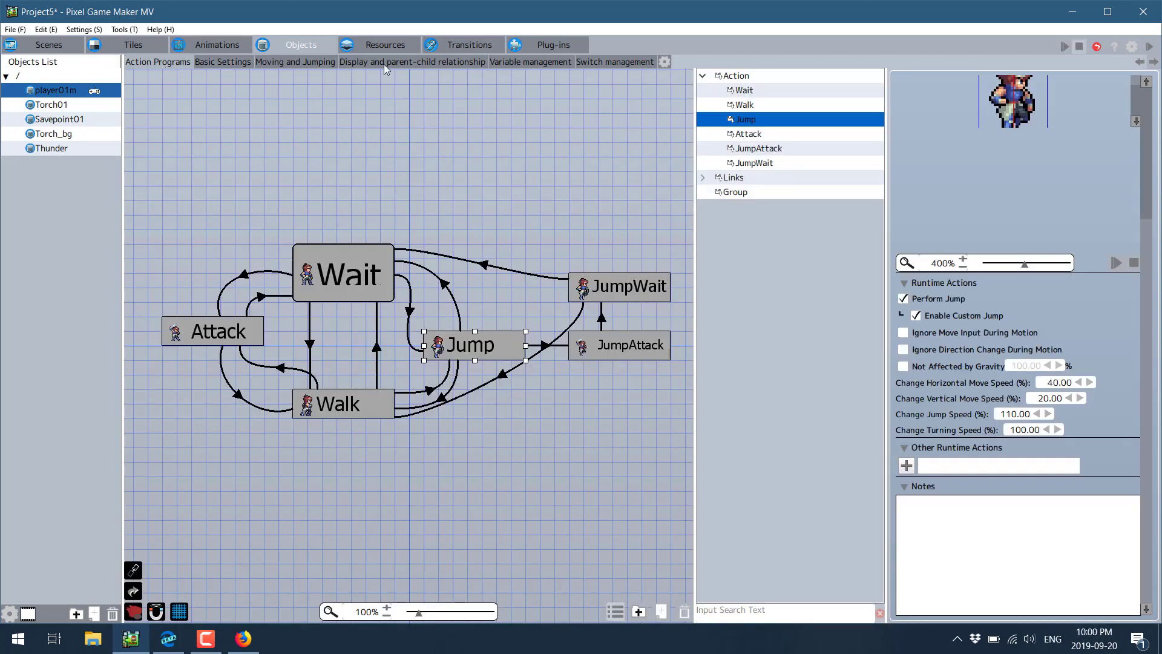
- Open the Other Runtime Actions for the Jump action and browse its three action pages and the plug-in page
left_click(907, 466)
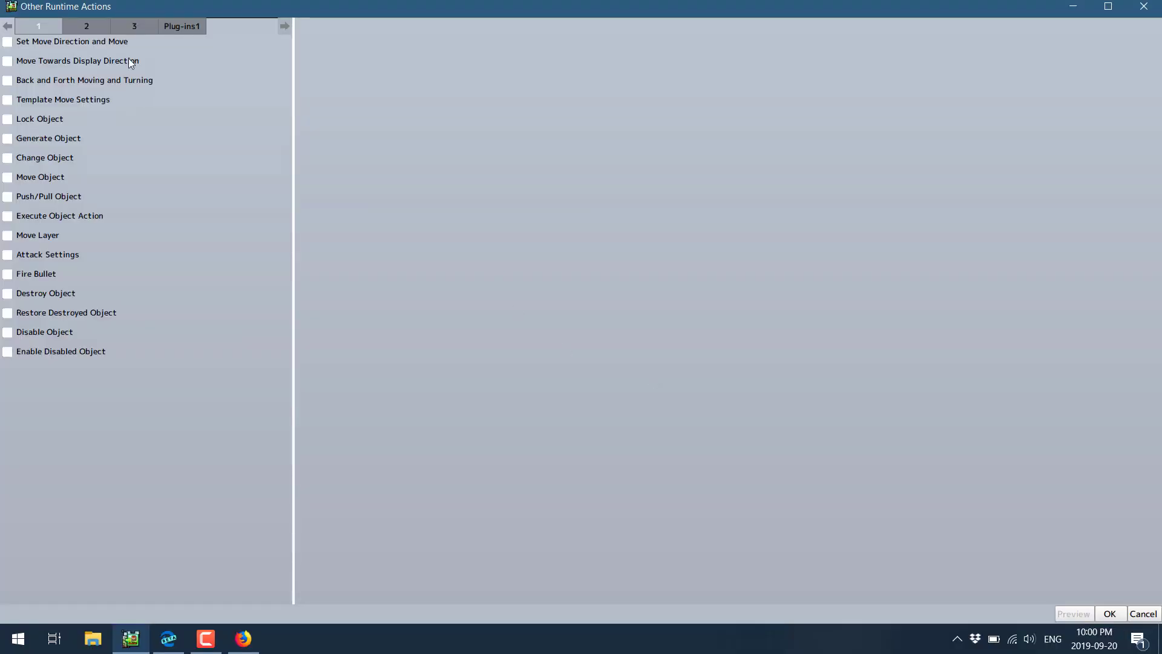
left_click(194, 26)
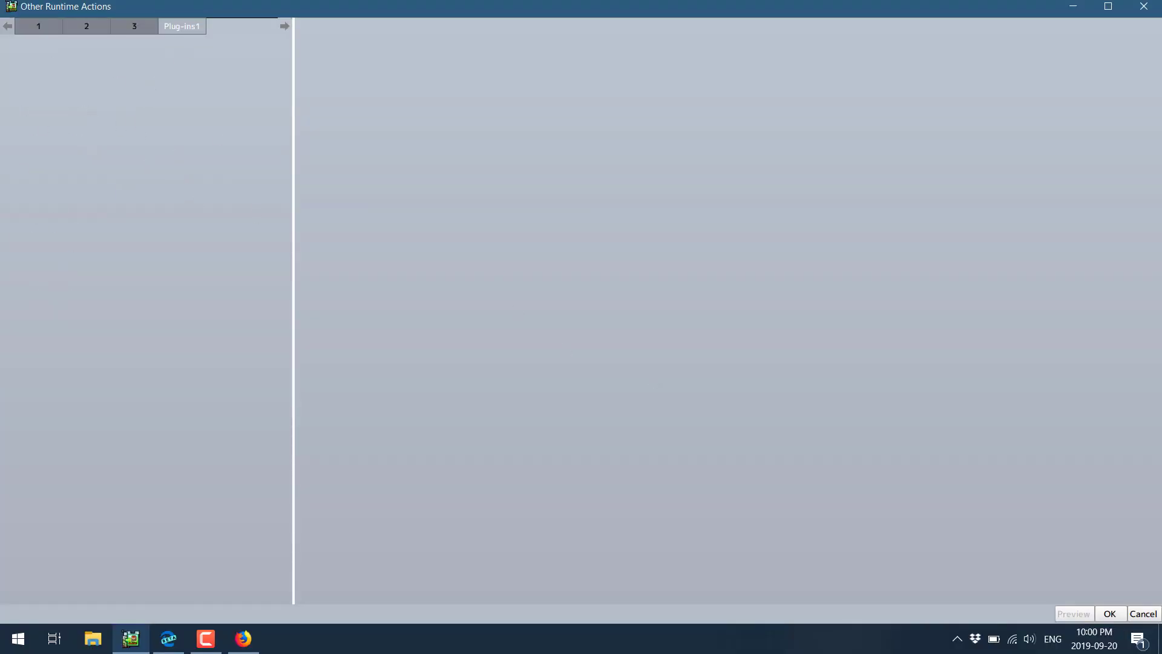
left_click(46, 30)
left_click(87, 24)
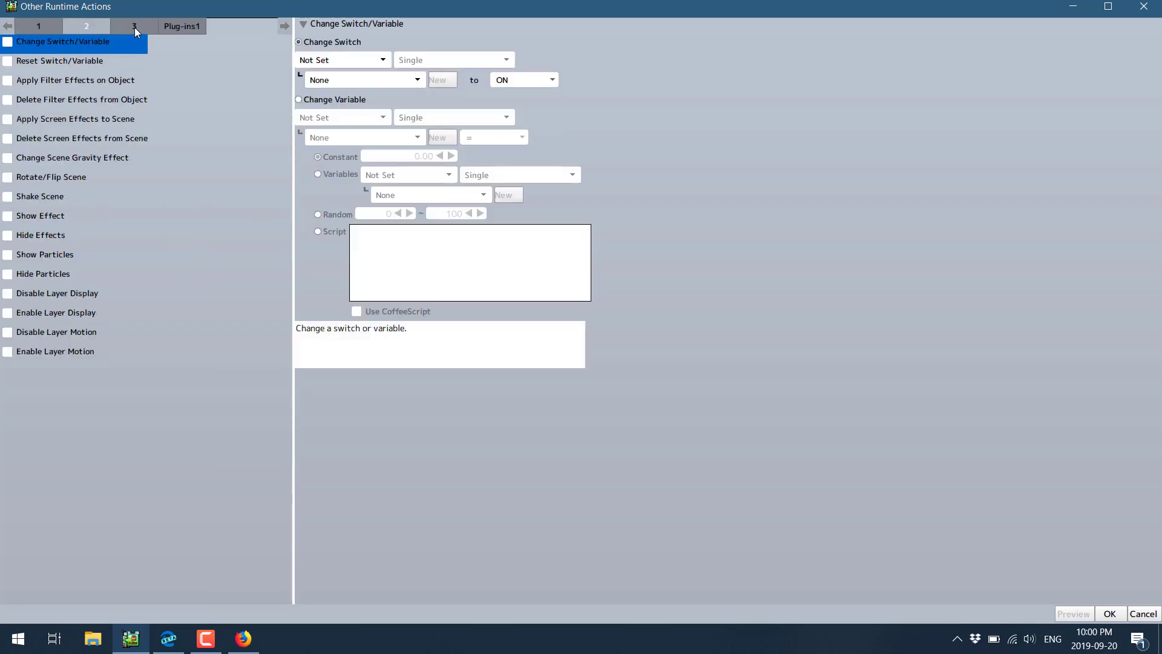
left_click(128, 26)
left_click(91, 21)
left_click(49, 27)
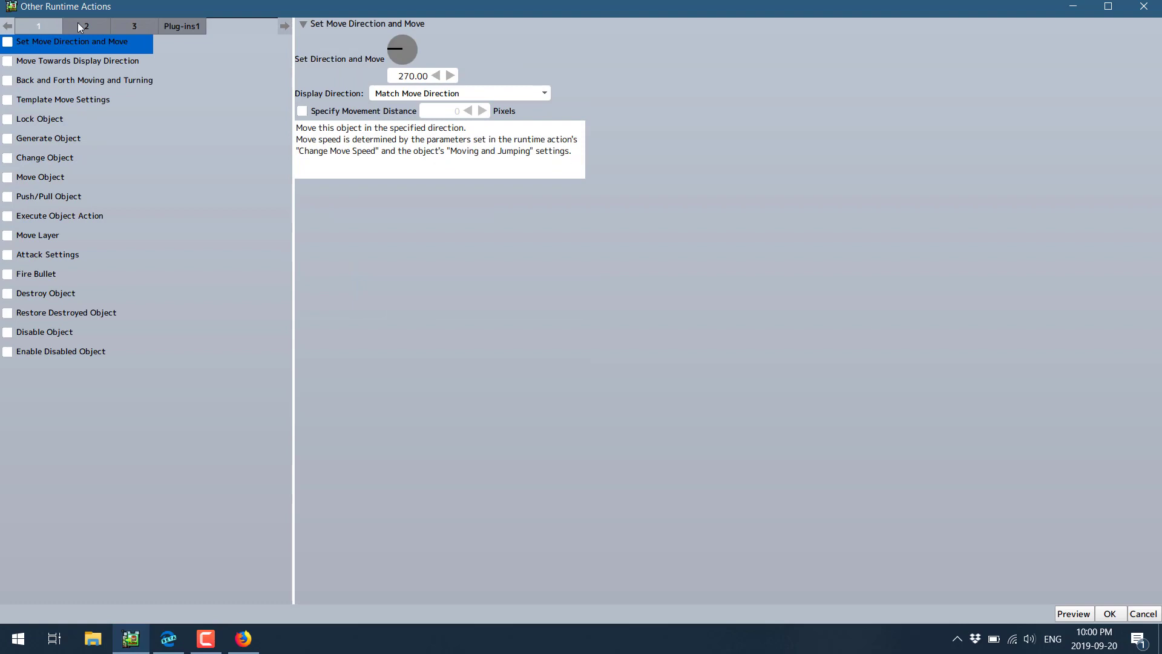
left_click(102, 27)
left_click(123, 25)
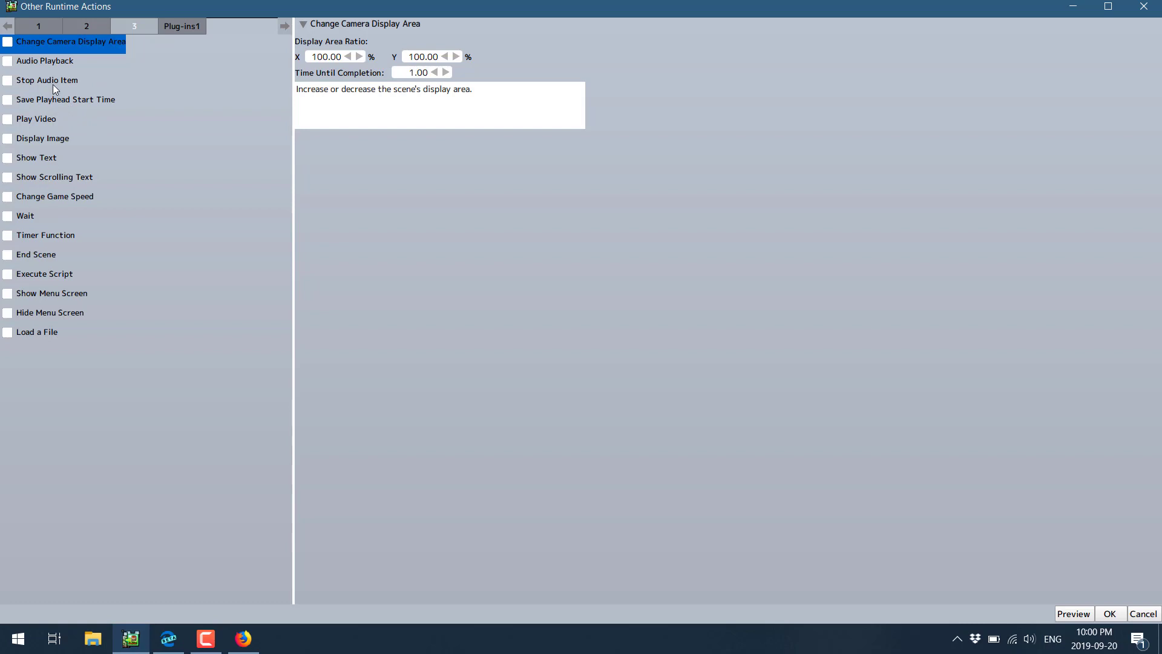
- Review the movement, switch and effect, and camera and audio runtime actions again, and close the dialog without adding any
left_click(47, 24)
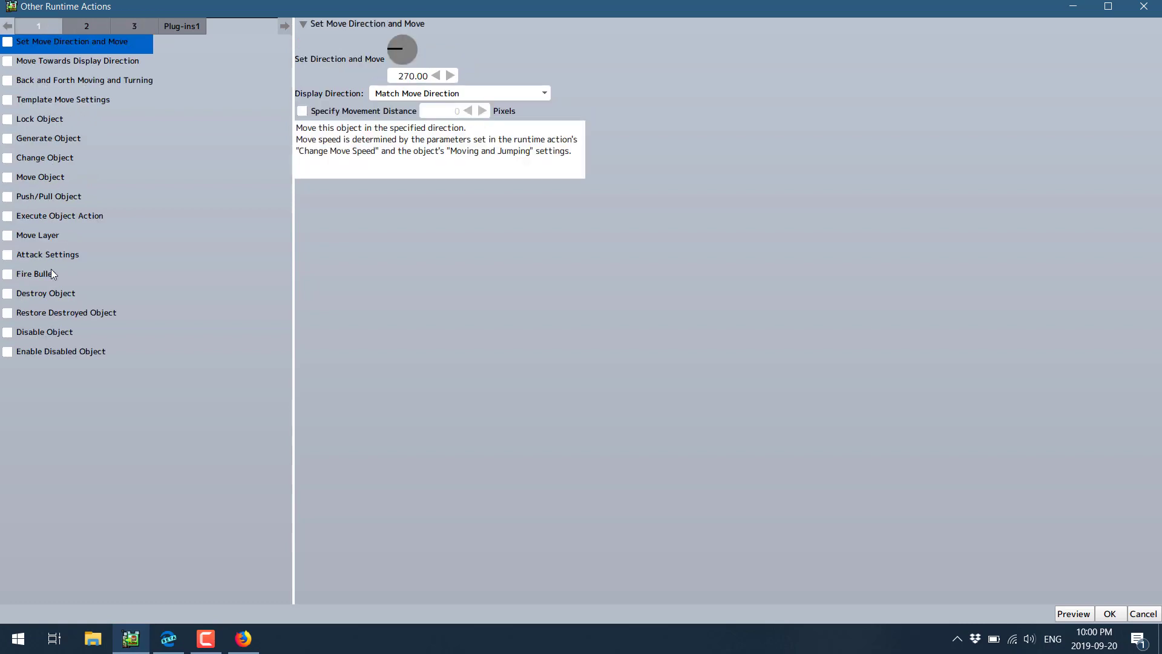
left_click(89, 28)
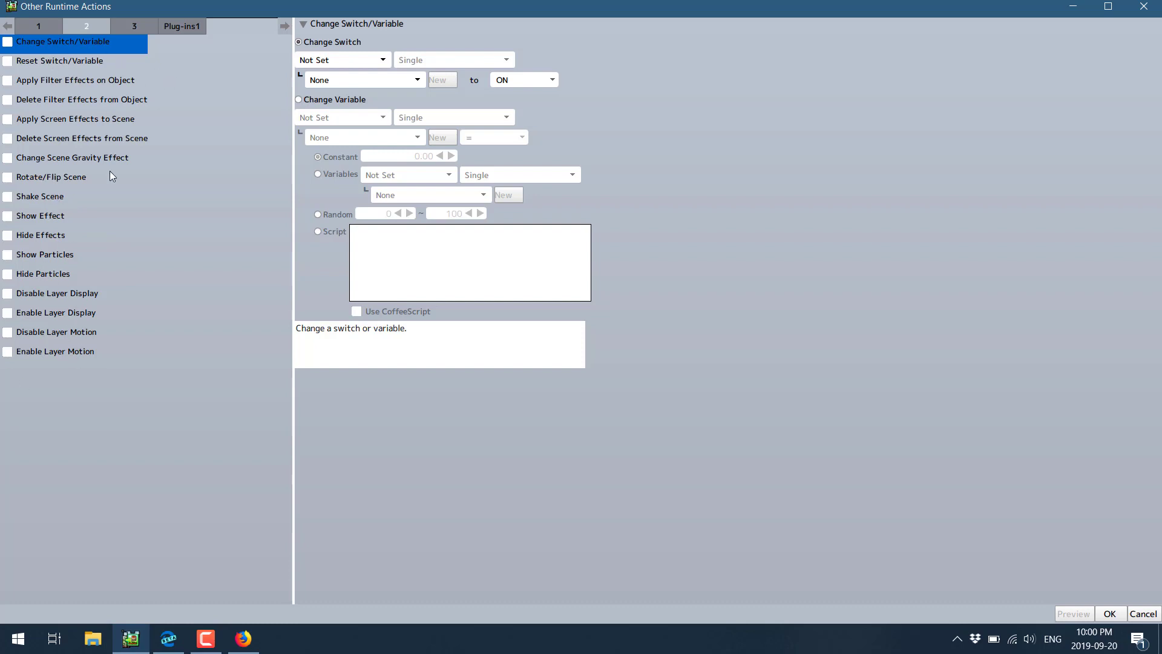
left_click(82, 117)
left_click(135, 28)
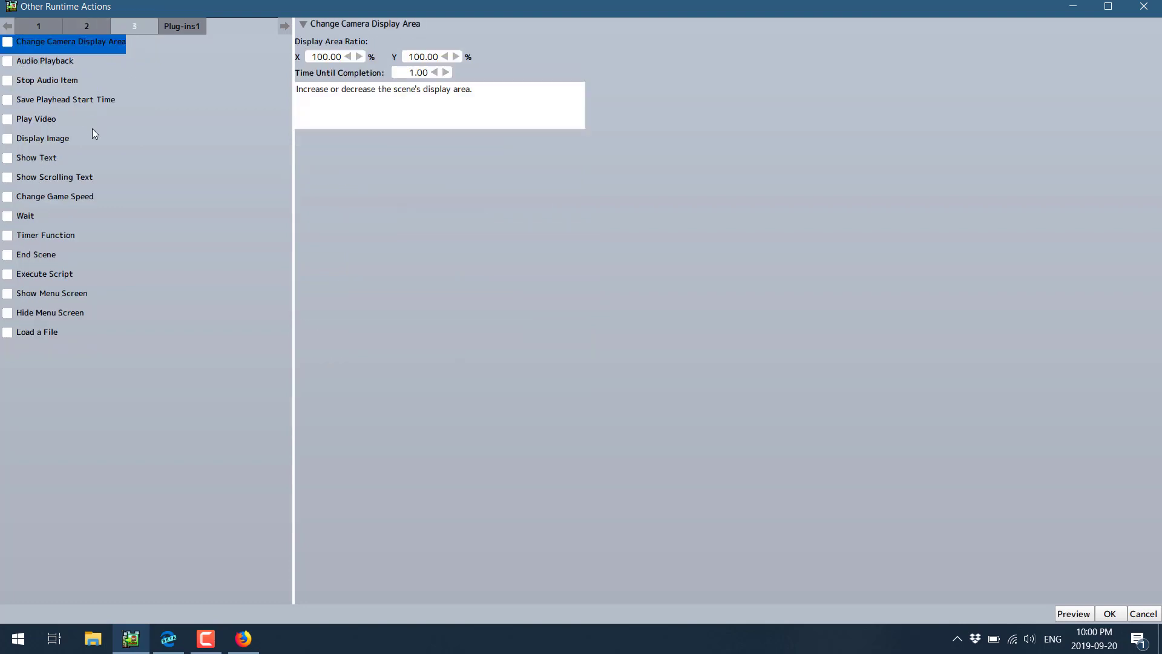
left_click(1149, 616)
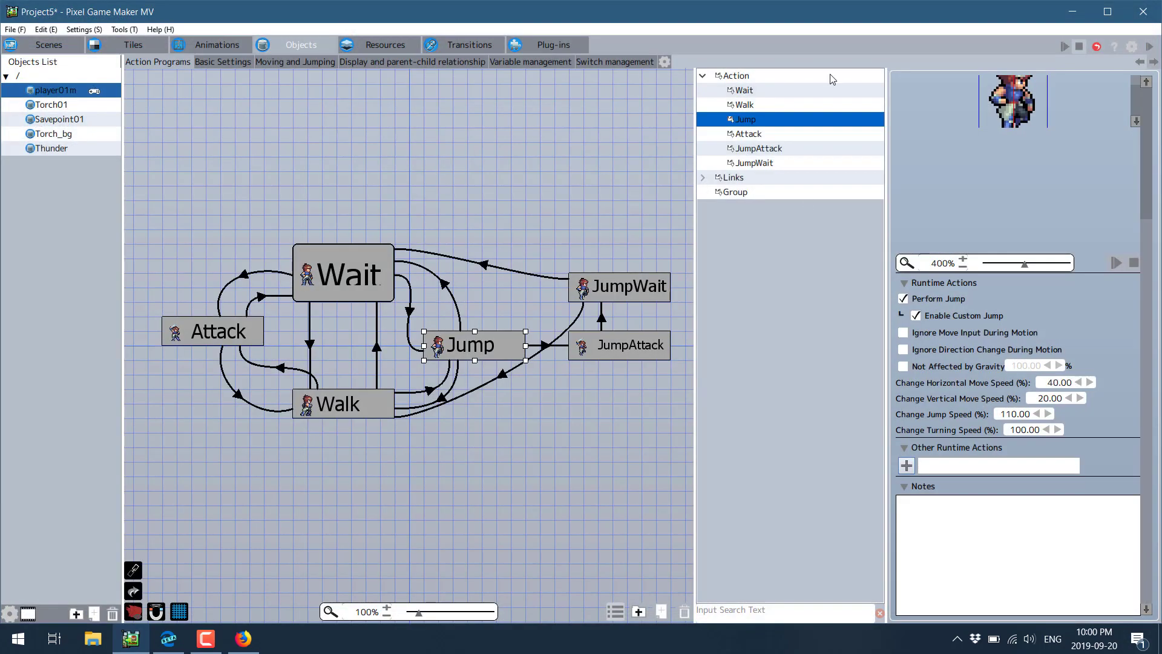
- Test play the game beside the action program, walk the player back and forth to watch the active action, and close the game
left_click(1065, 47)
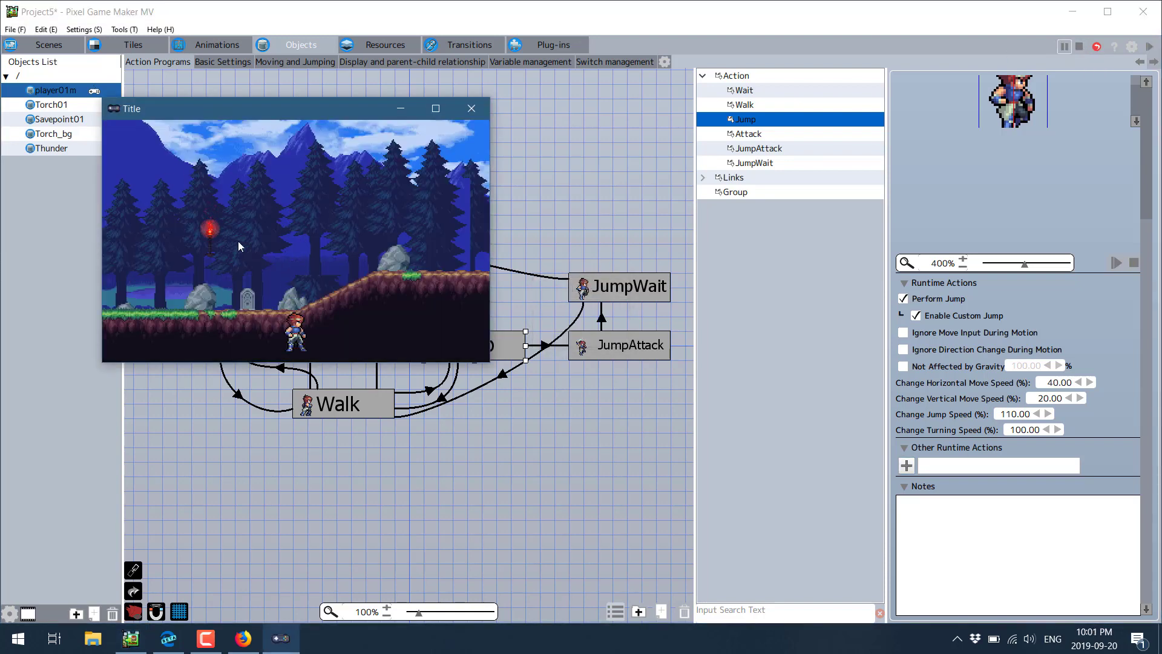
left_click_drag(339, 109, 877, 110)
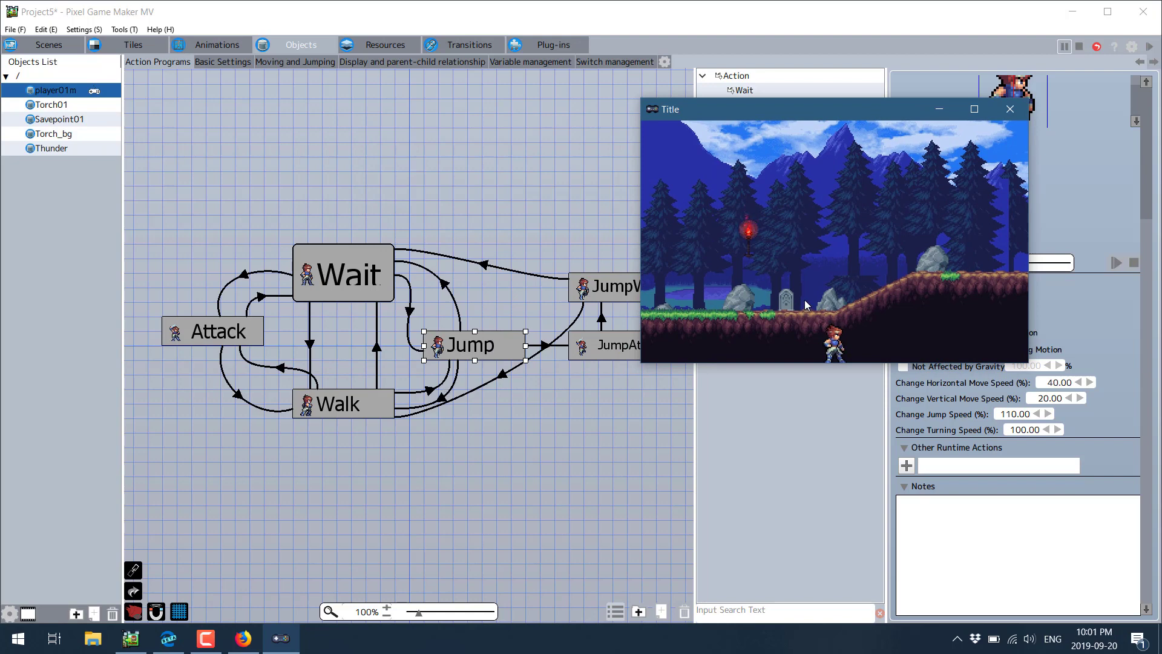
key("Left")
key("Left")
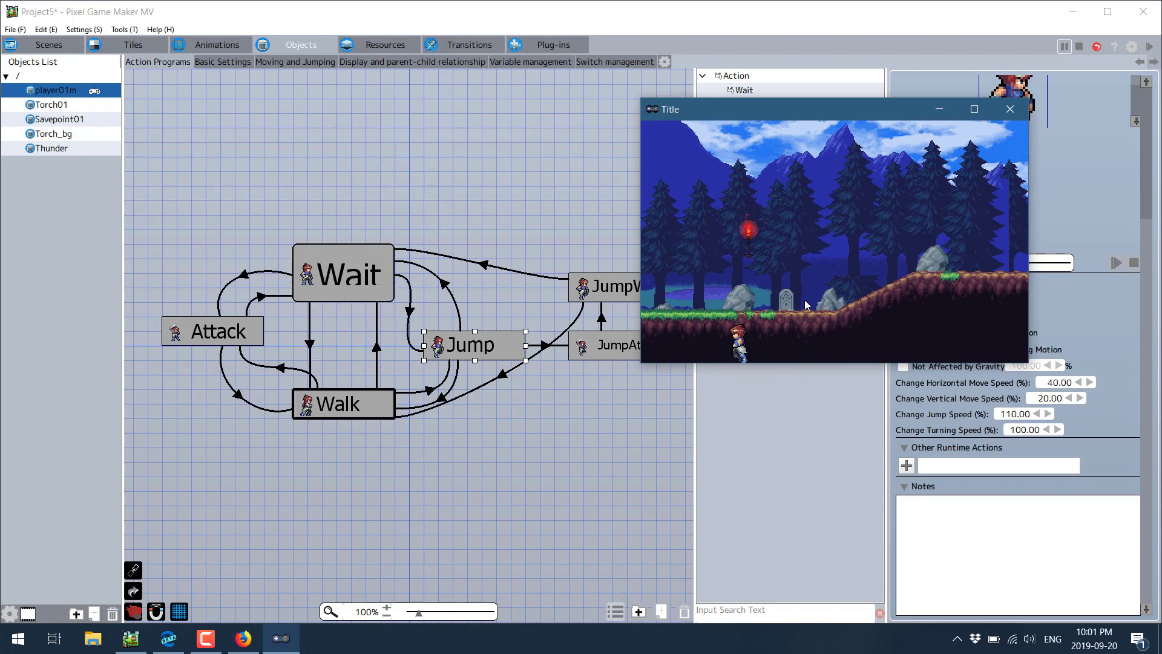
key("Right")
key("Left")
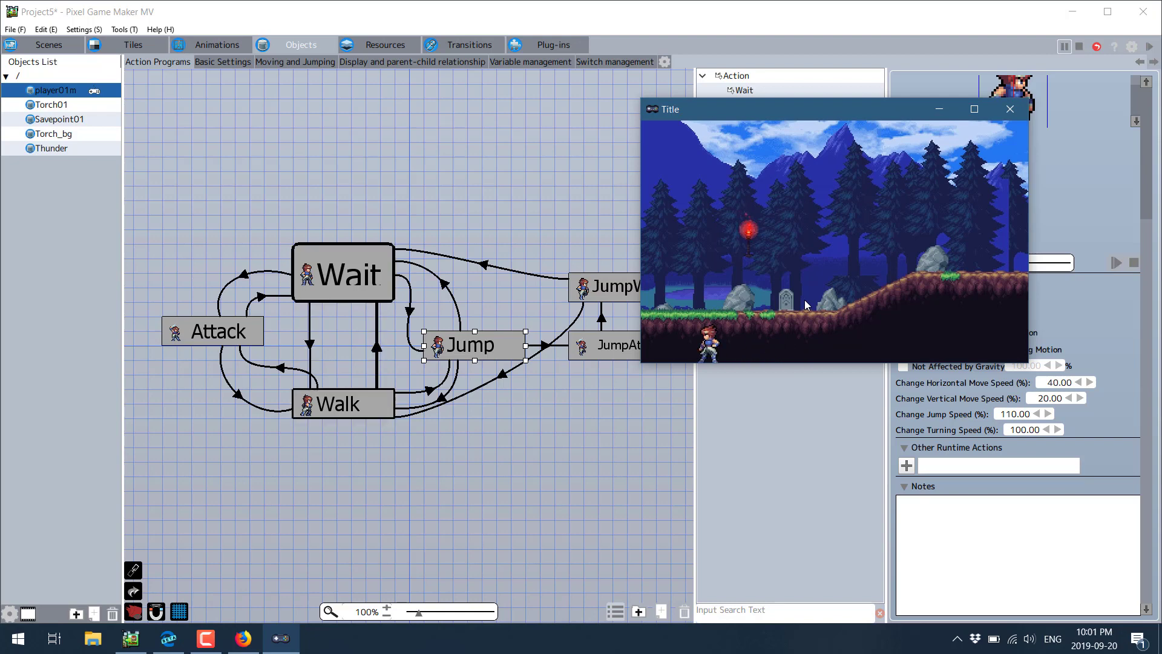
key("Right")
key("Left")
key("Right")
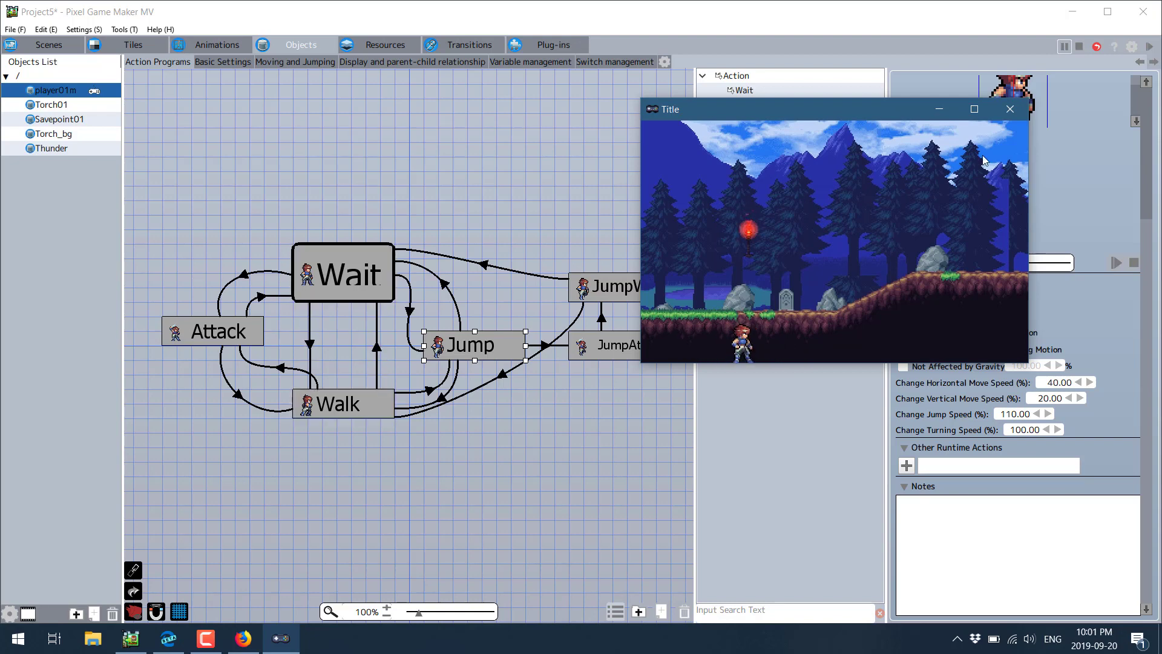
left_click(1010, 109)
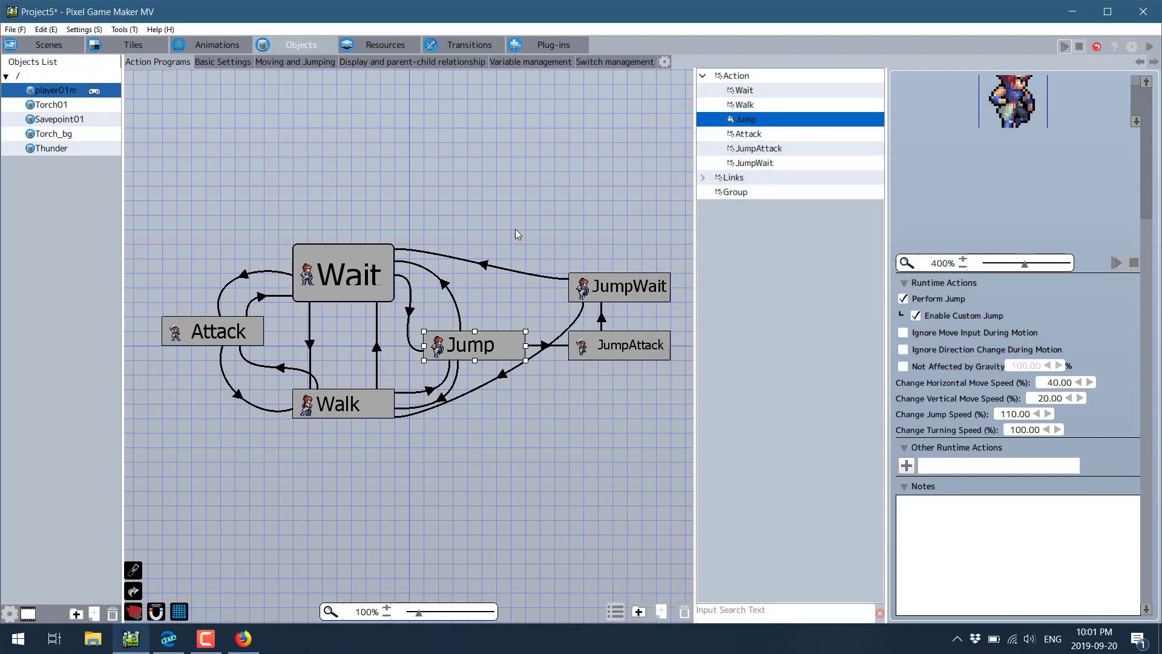
- Open the project settings, widen the dialog and look over the resolution, display, screen effect and language options
left_click(83, 31)
left_click(104, 44)
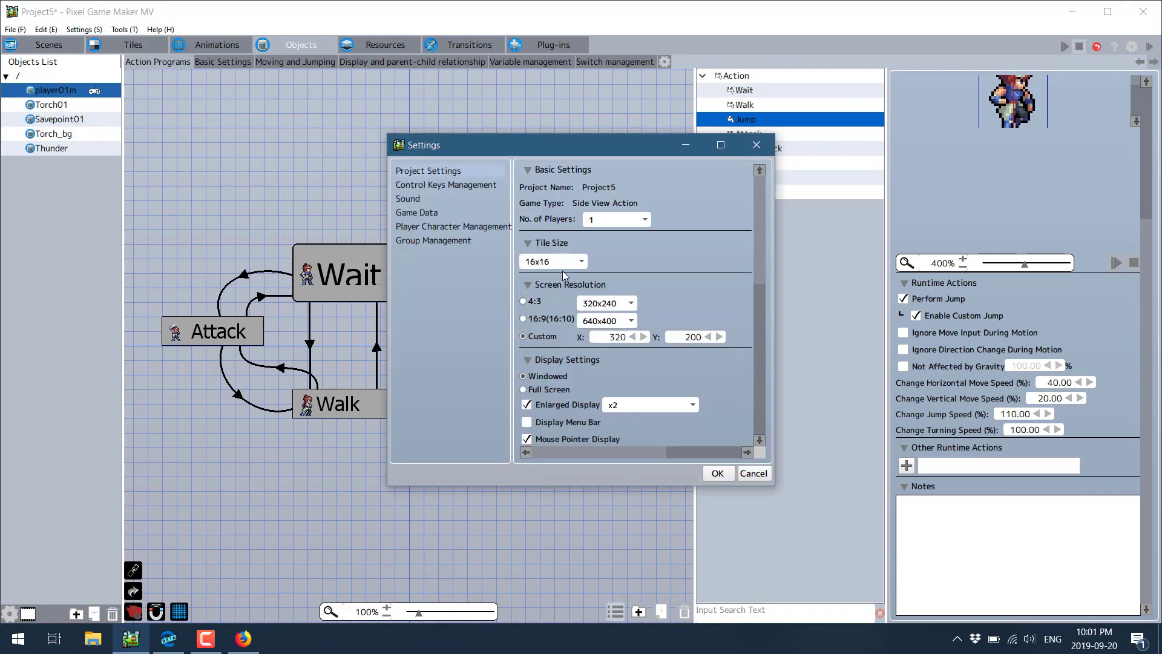
scroll(681, 203, "down", 5)
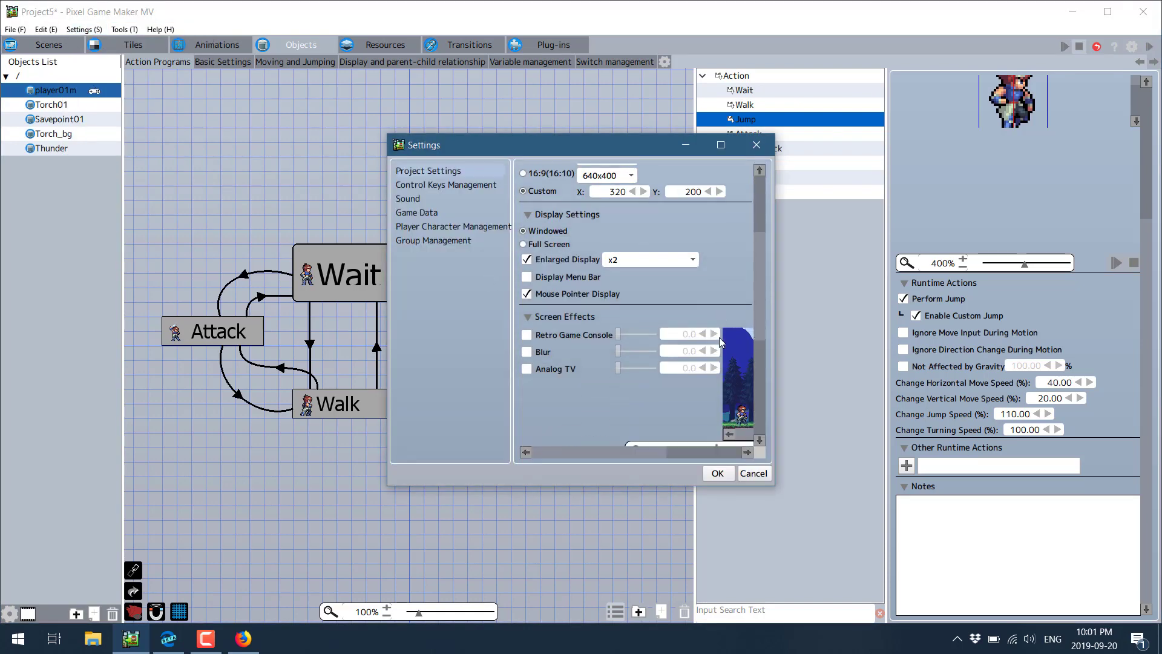
scroll(640, 324, "down", 2)
scroll(641, 325, "up", 4)
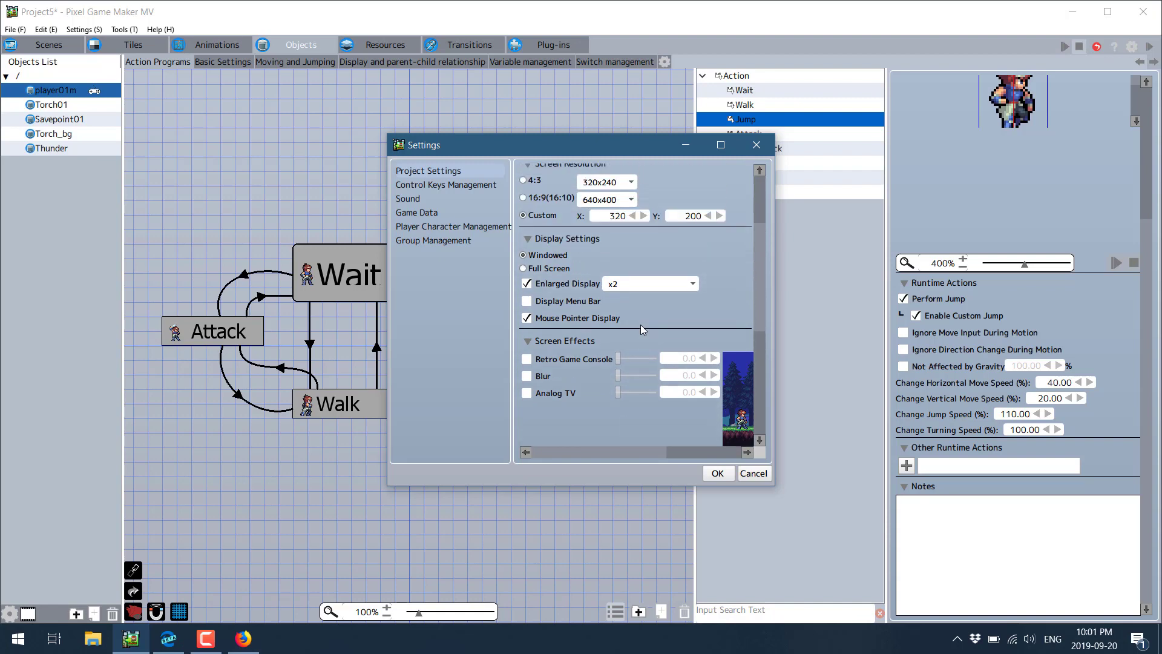
scroll(641, 324, "down", 2)
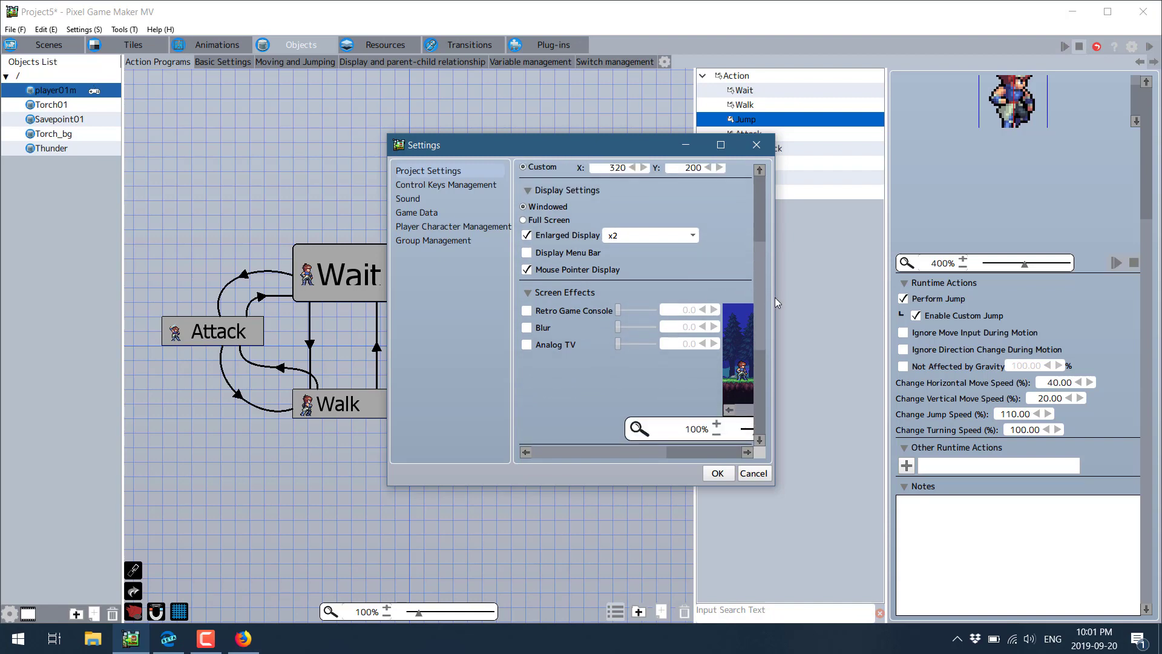
left_click_drag(775, 297, 1042, 297)
scroll(744, 378, "down", 1)
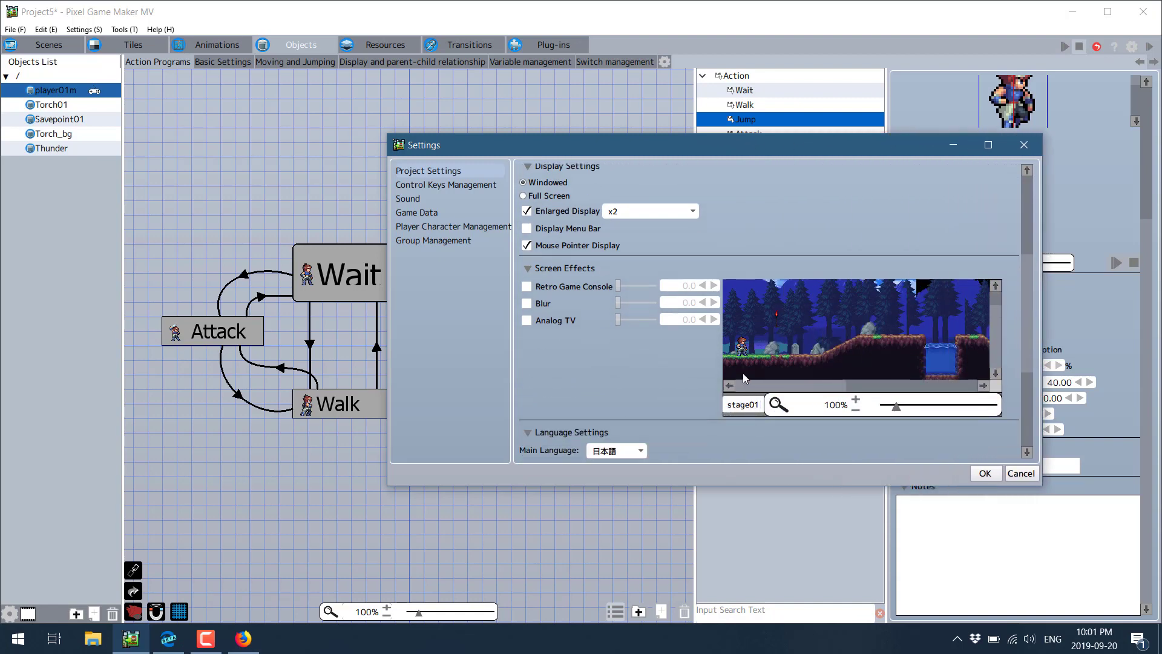
- Enable all three screen effects with Retro Game Console at 66.7, Blur at 15.0 and Analog TV at 33.0, and apply the settings
left_click(527, 287)
left_click(527, 304)
left_click(529, 324)
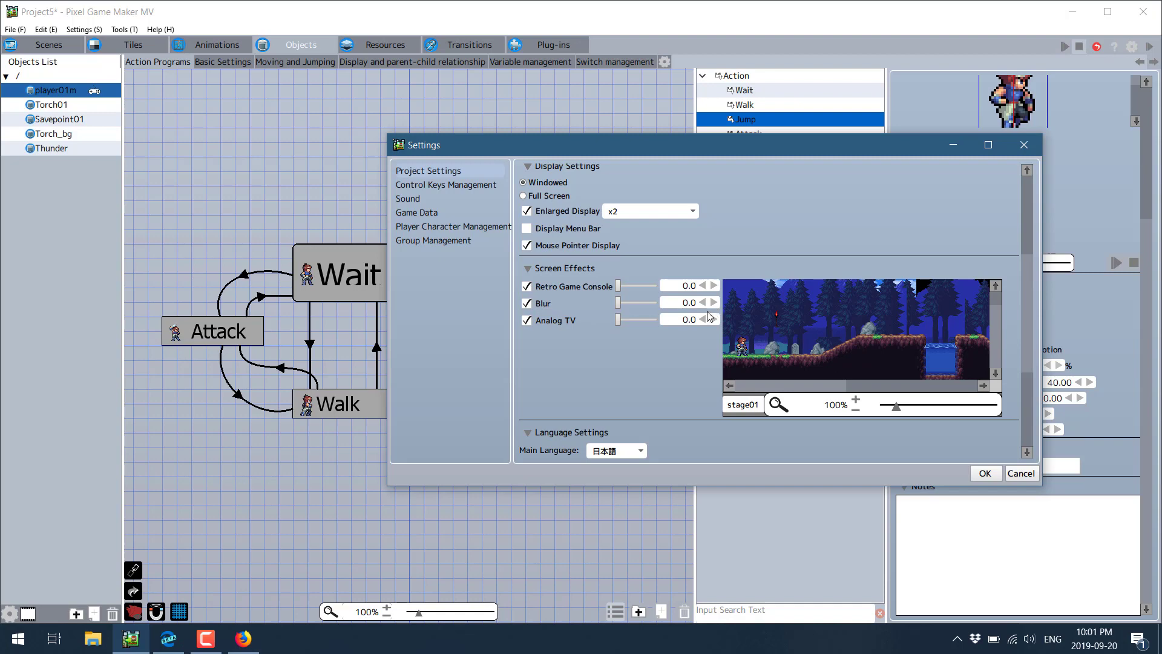
left_click(713, 320)
left_click(713, 320)
left_click(714, 319)
left_click_drag(621, 301, 644, 296)
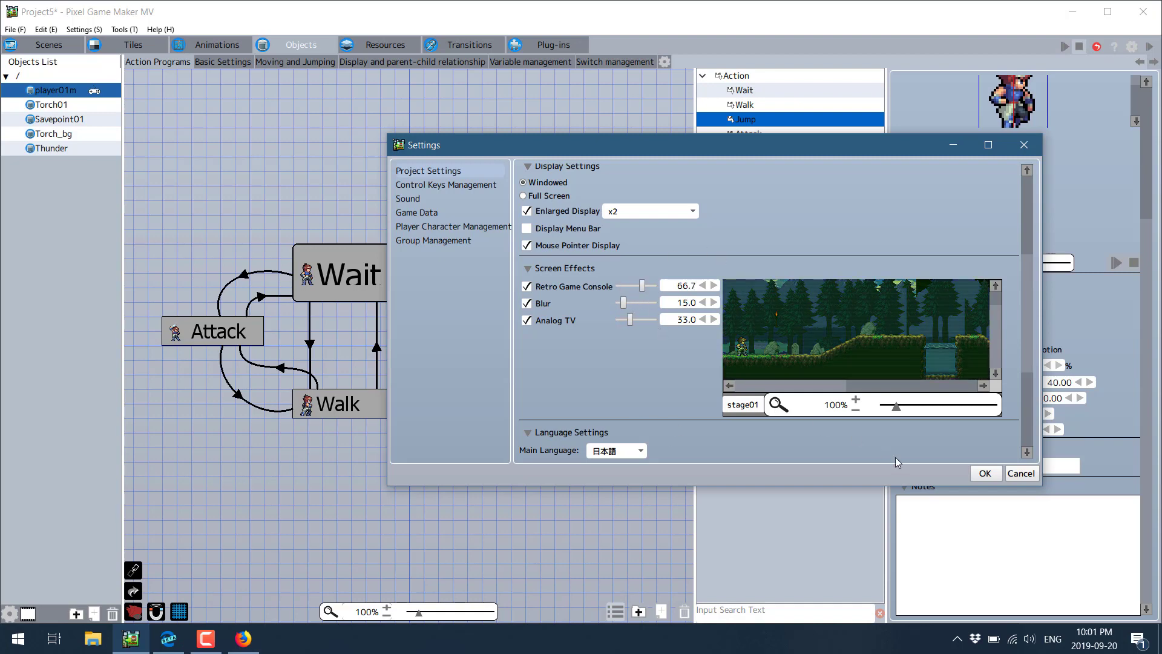
left_click(985, 473)
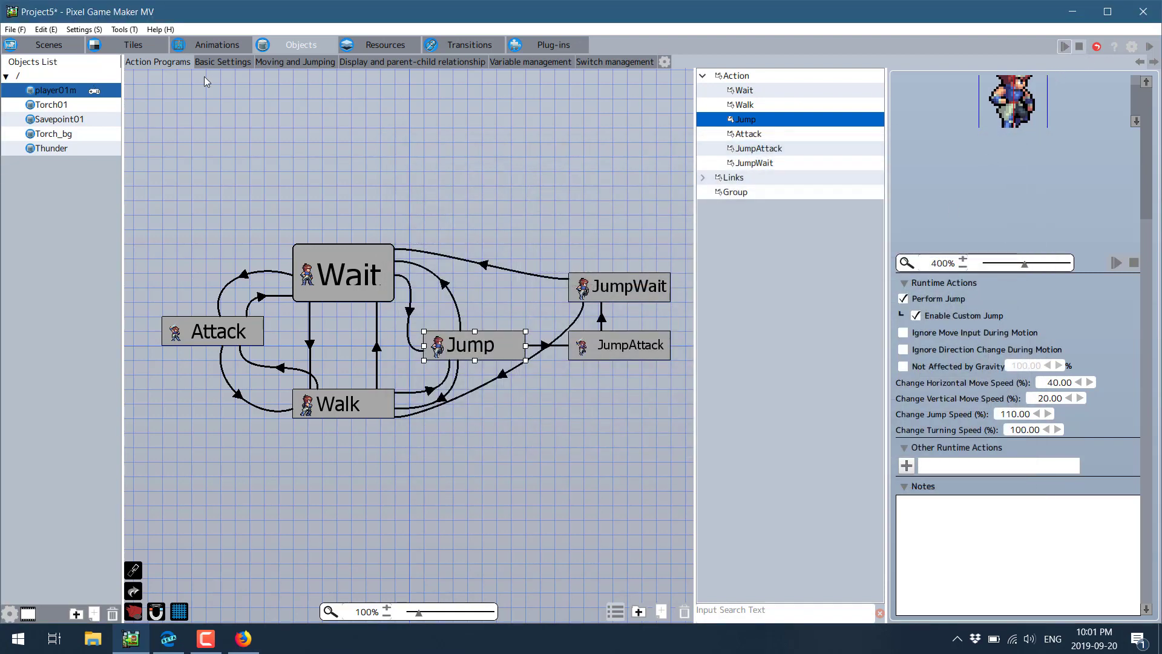
- Test play the game from the scene editor to check the screen effects, and close the game window
left_click(51, 43)
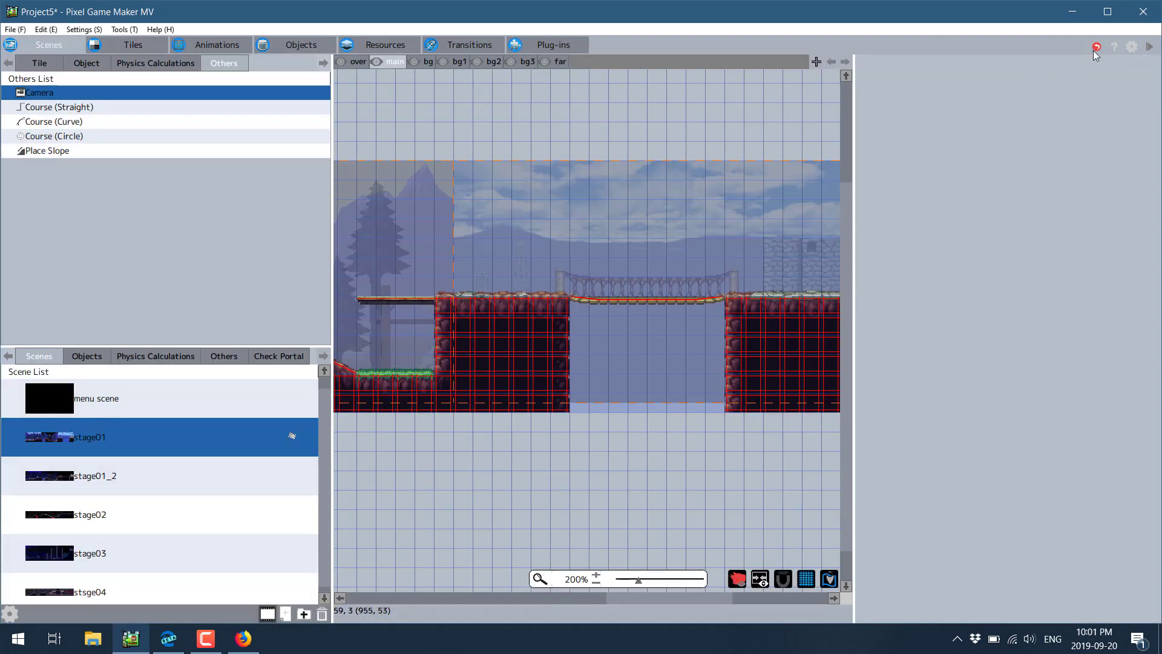
left_click(1150, 47)
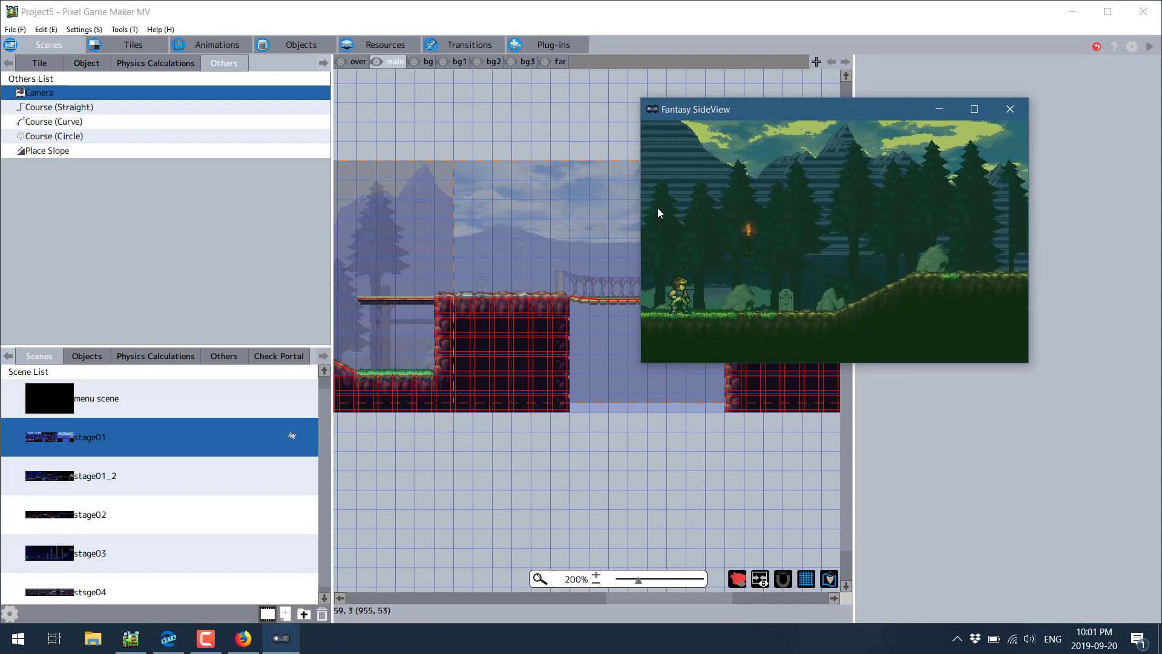
left_click(1010, 109)
- Open Control Keys Management and look through the key assignments for controllers, DirectInput and keyboard/mouse
left_click(83, 29)
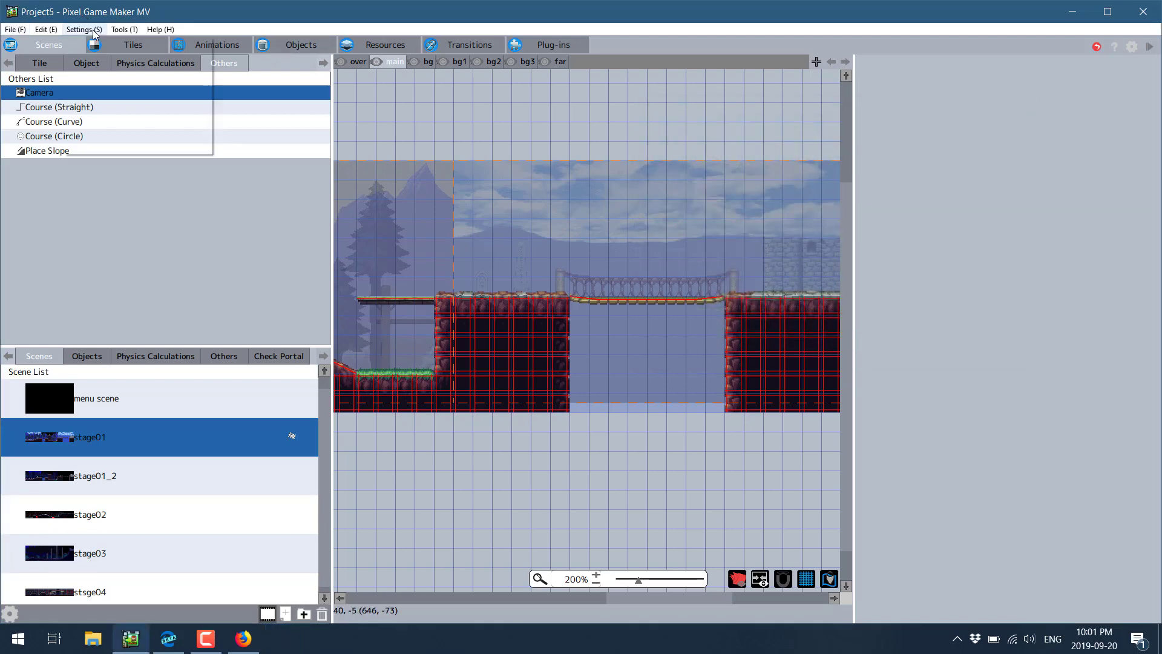
left_click(112, 58)
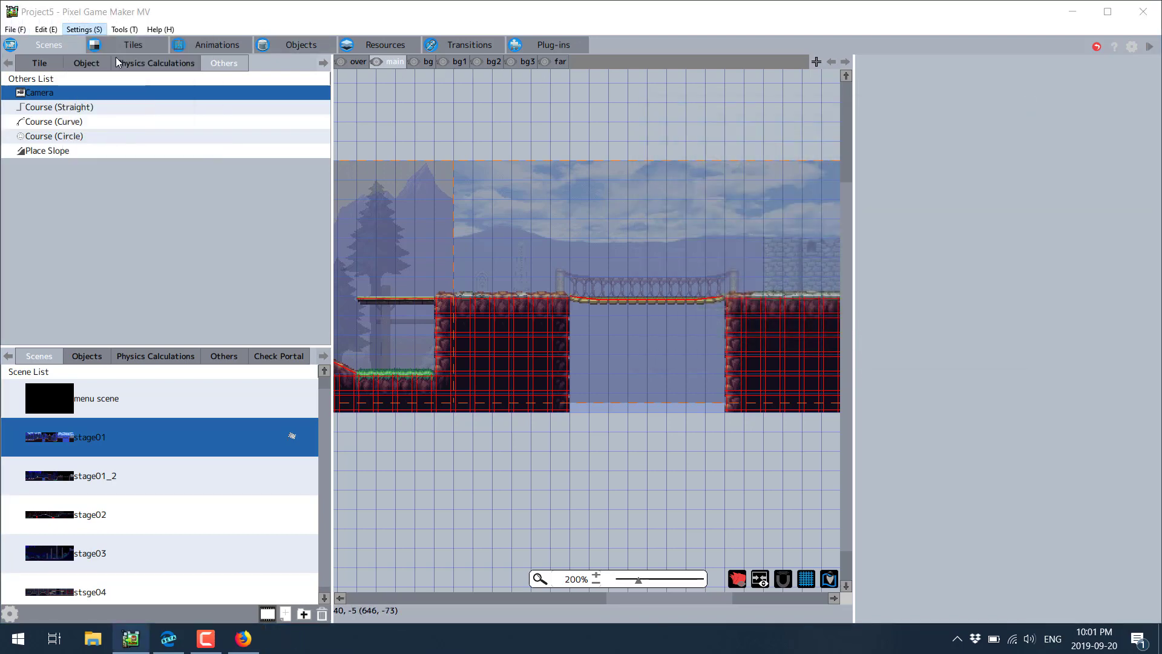
scroll(652, 320, "down", 2)
scroll(652, 320, "down", 4)
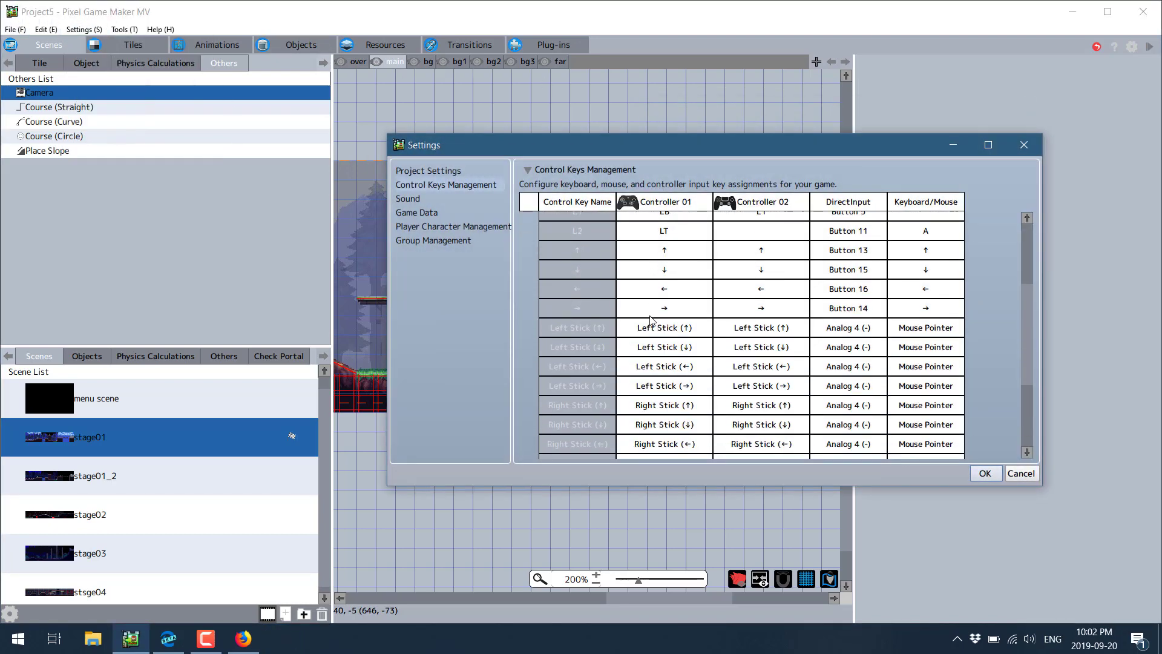
scroll(656, 319, "up", 2)
scroll(656, 319, "up", 3)
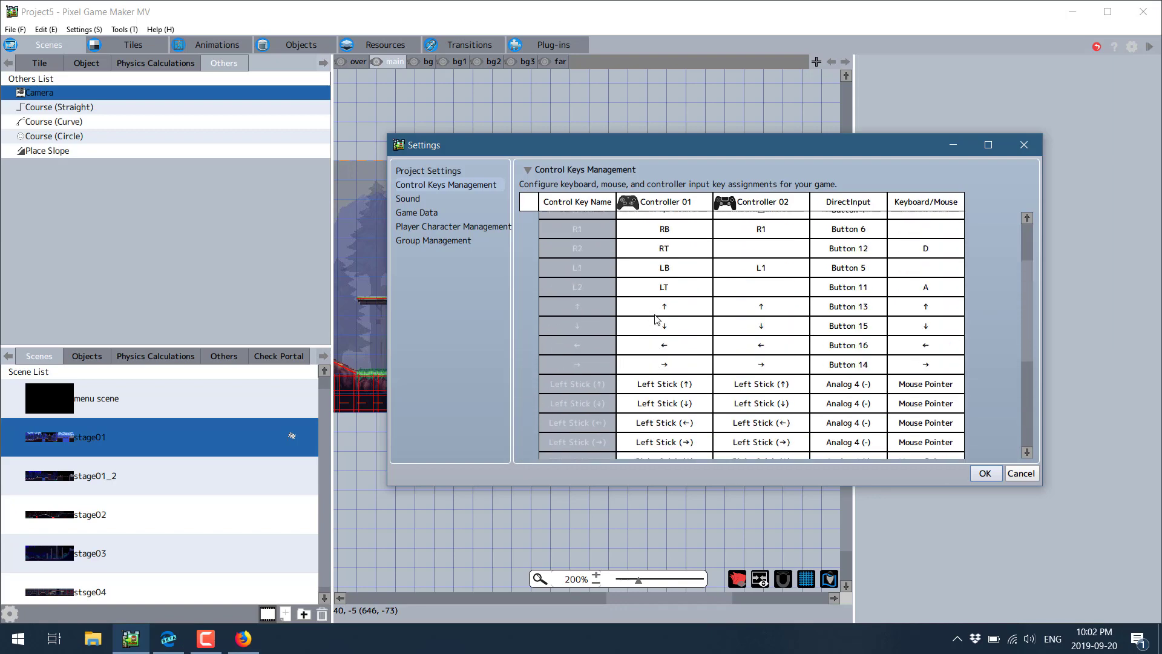
scroll(654, 315, "down", 1)
scroll(652, 316, "down", 4)
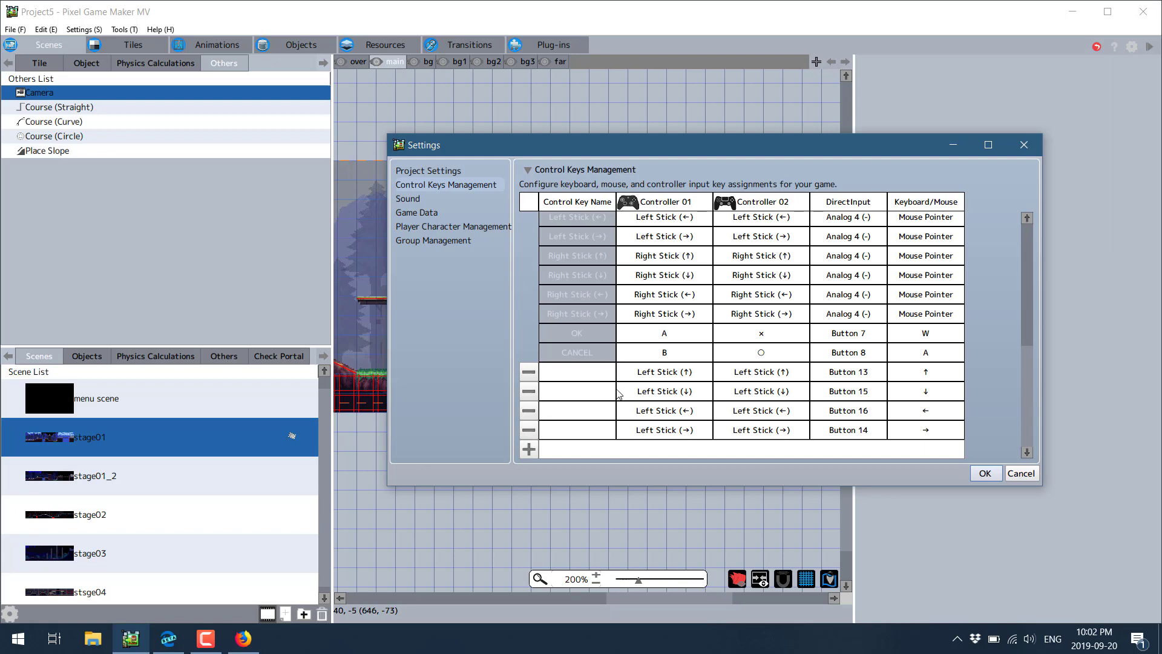
- Add an empty control key row and try to capture a controller input for its DirectInput assignment
left_click(528, 449)
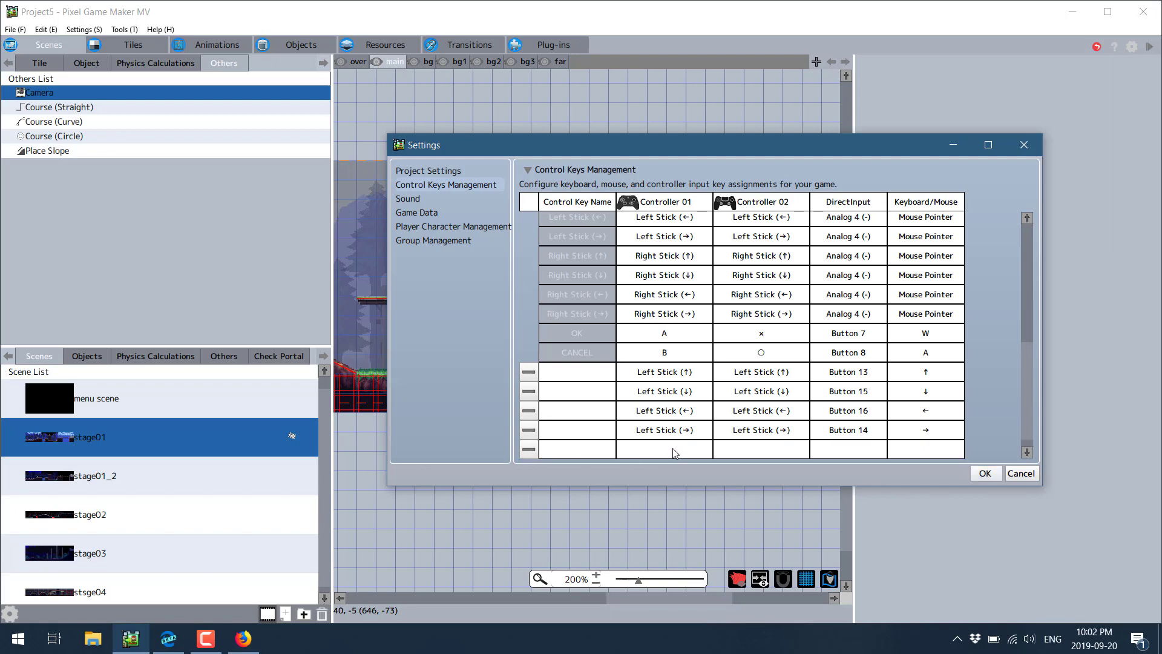
double_click(847, 450)
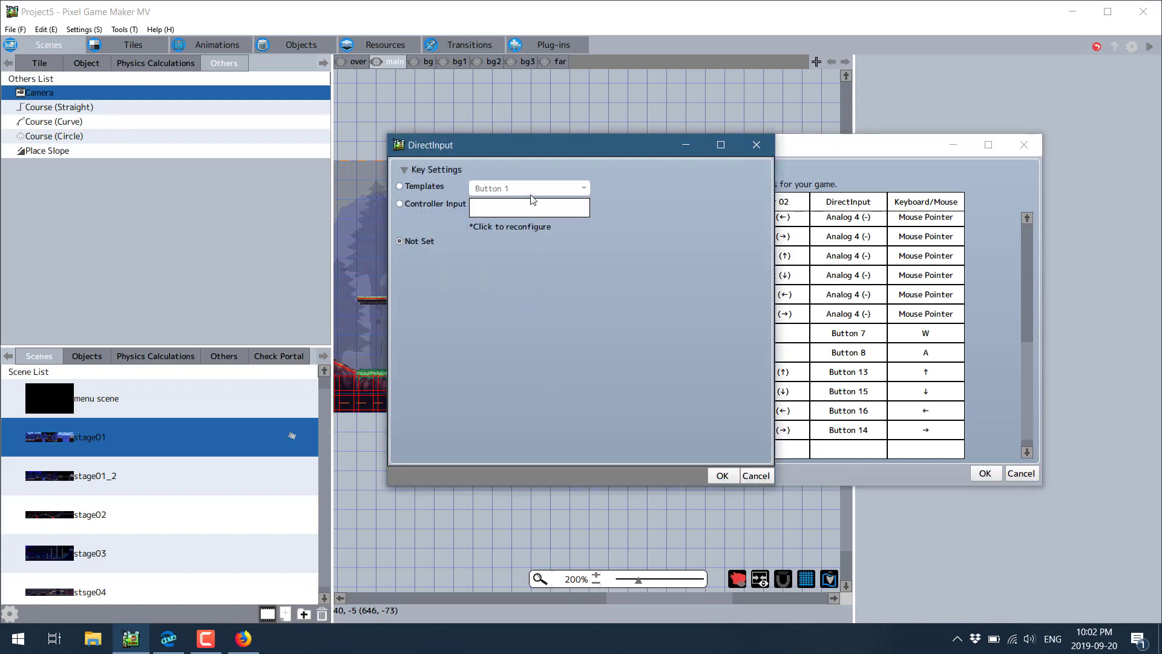
left_click(518, 215)
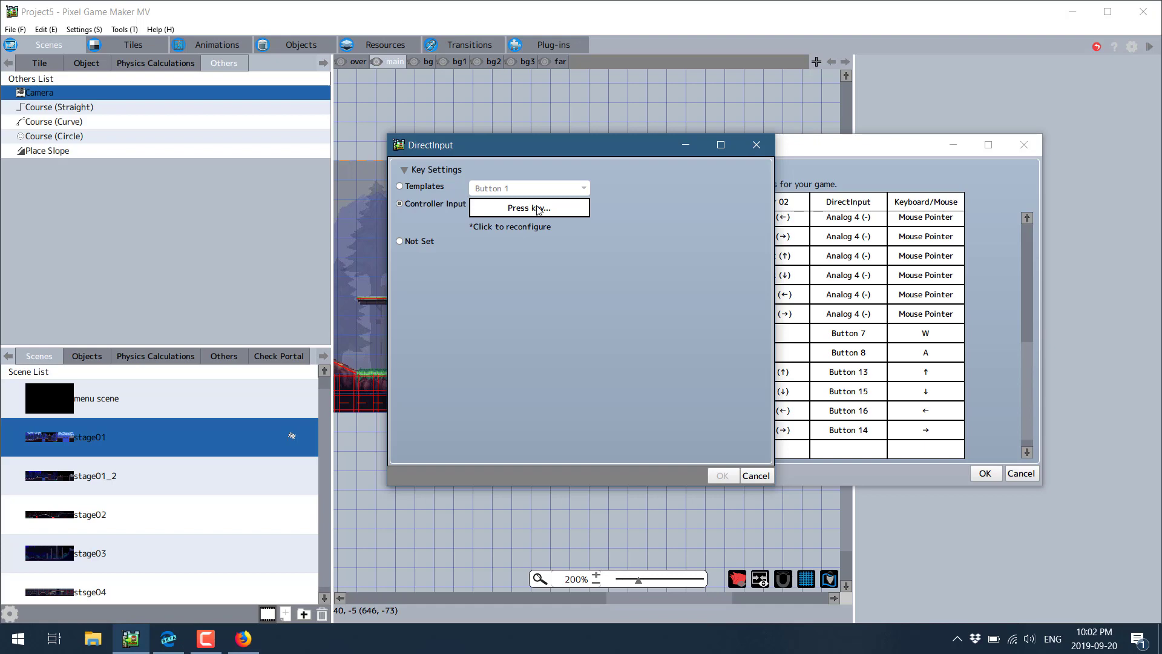
left_click(749, 147)
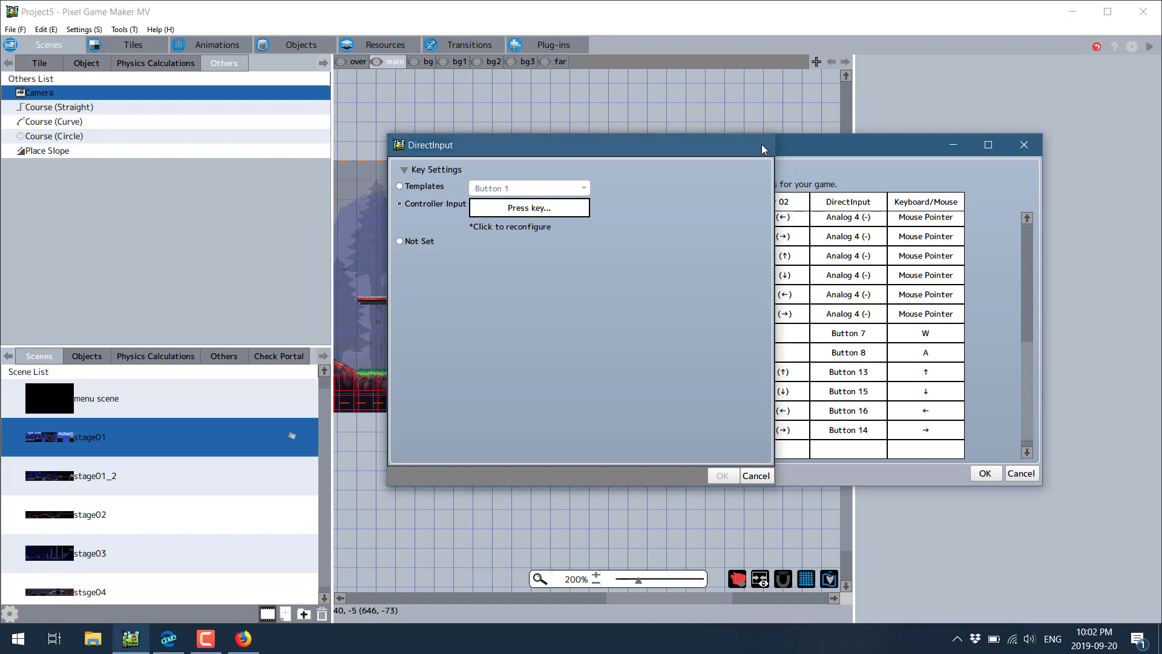
- Look through the full list of control key assignments again, down to the newly added row
scroll(965, 424, "up", 2)
scroll(966, 424, "up", 4)
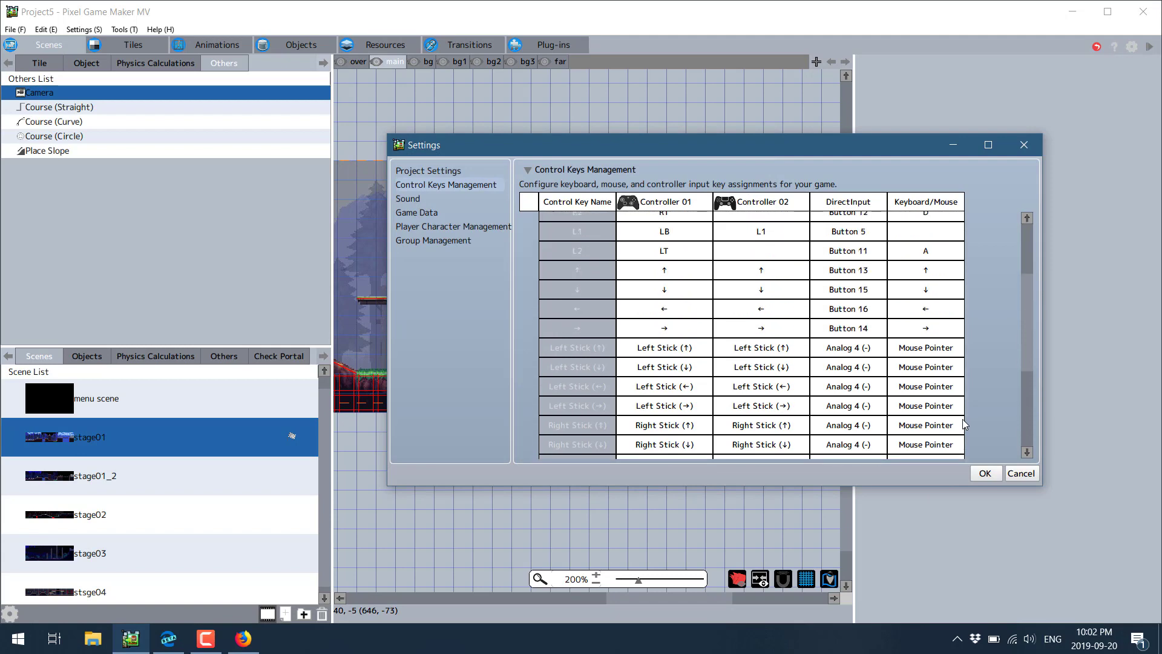
scroll(876, 361, "down", 3)
scroll(876, 361, "down", 4)
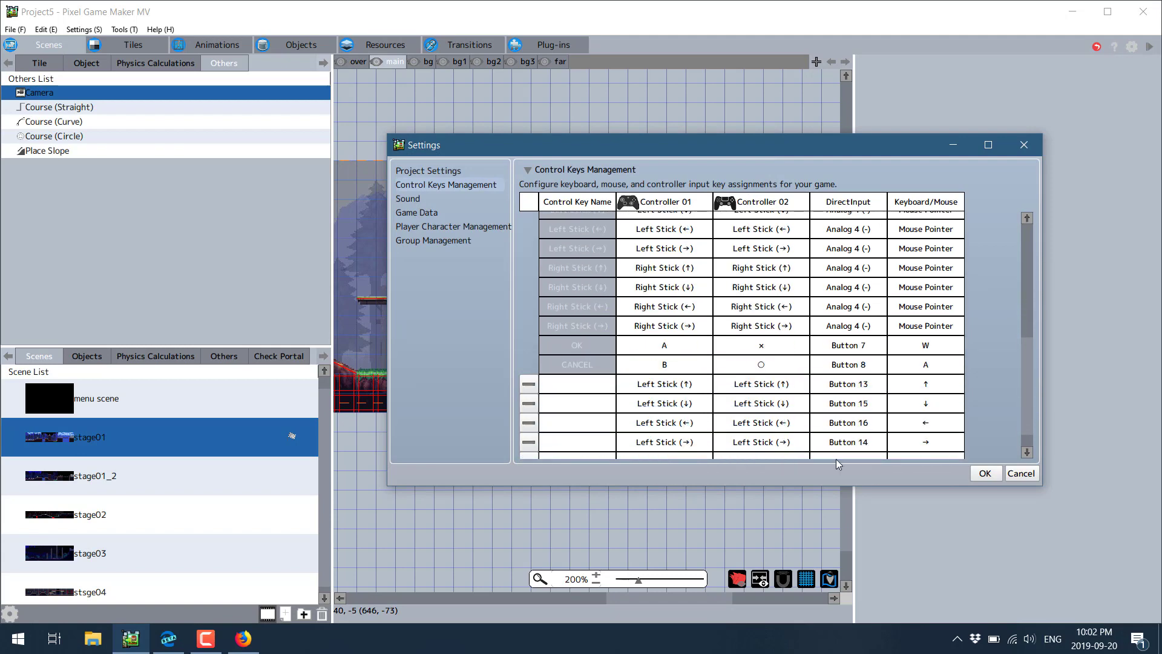
scroll(937, 264, "up", 10)
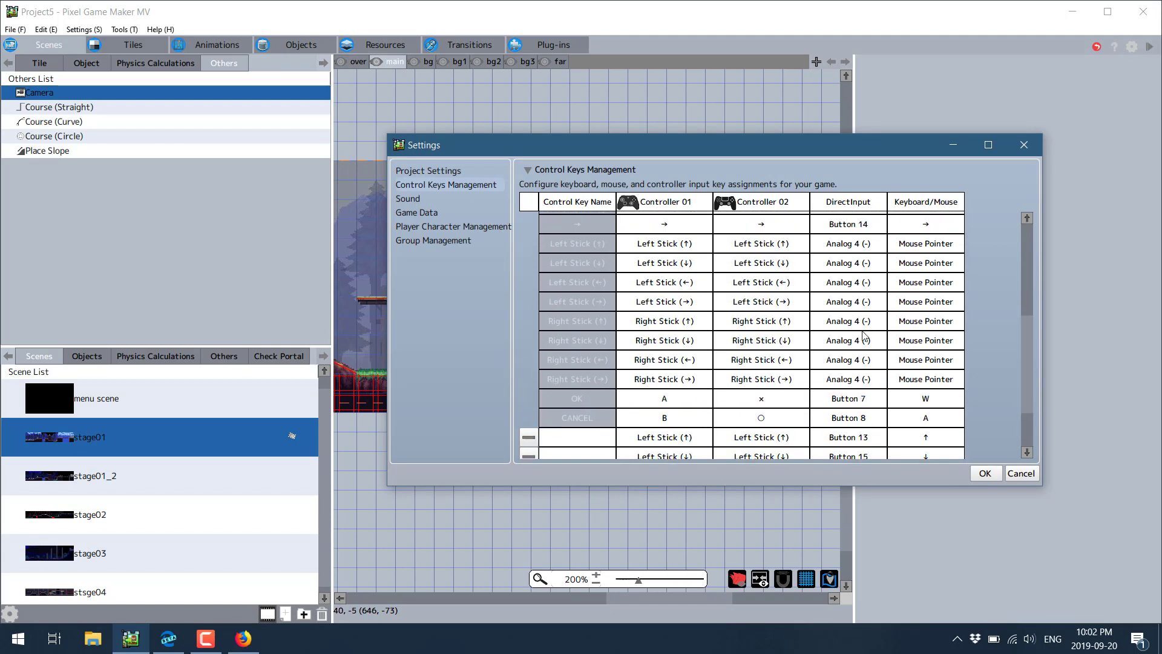
scroll(936, 264, "up", 2)
scroll(941, 278, "down", 10)
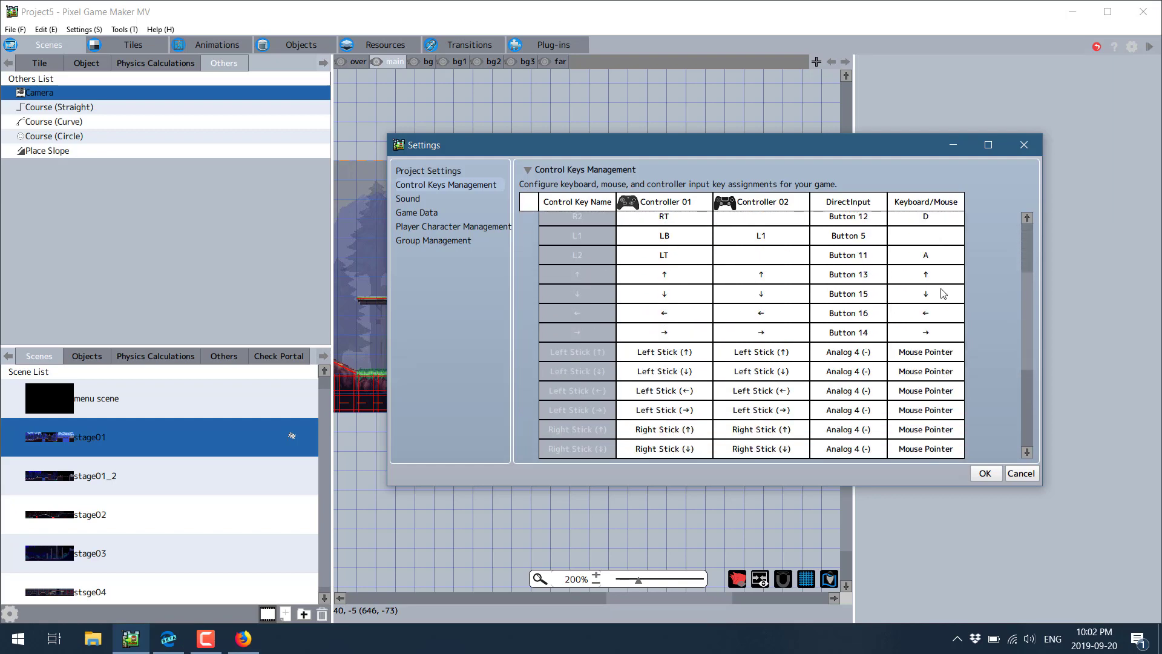
scroll(952, 381, "down", 2)
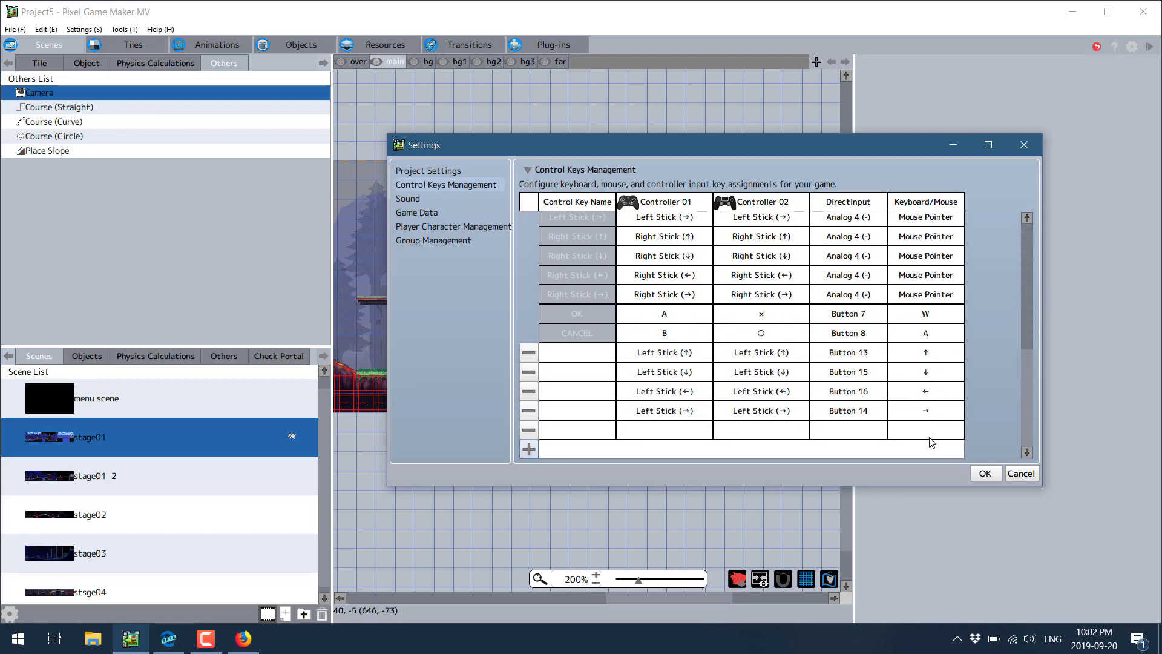
- Try capturing a left click and the A key as the new row's keyboard/mouse input, and close the key dialog without applying
double_click(933, 431)
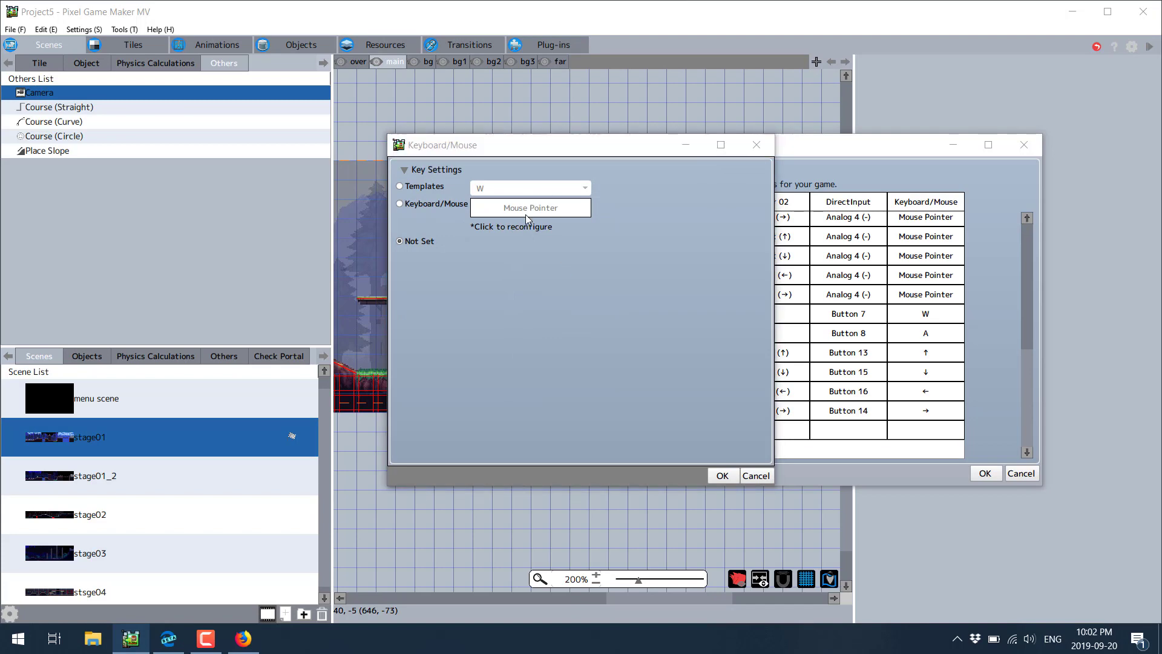
left_click(526, 214)
left_click(525, 213)
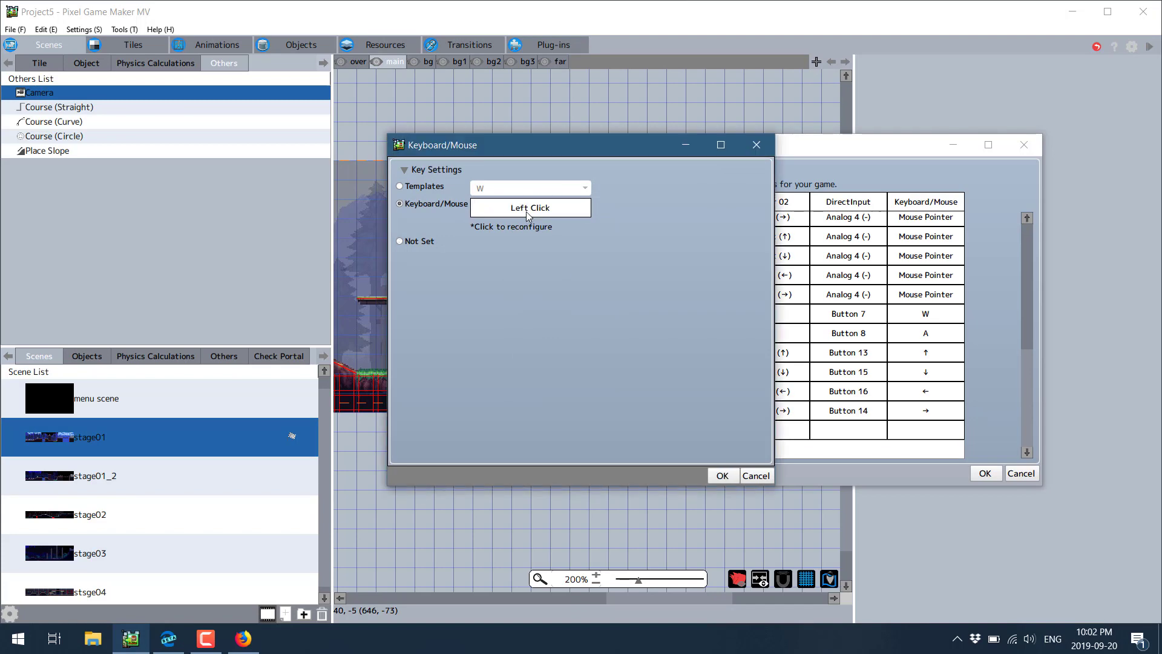
left_click(525, 211)
key("a")
left_click(760, 149)
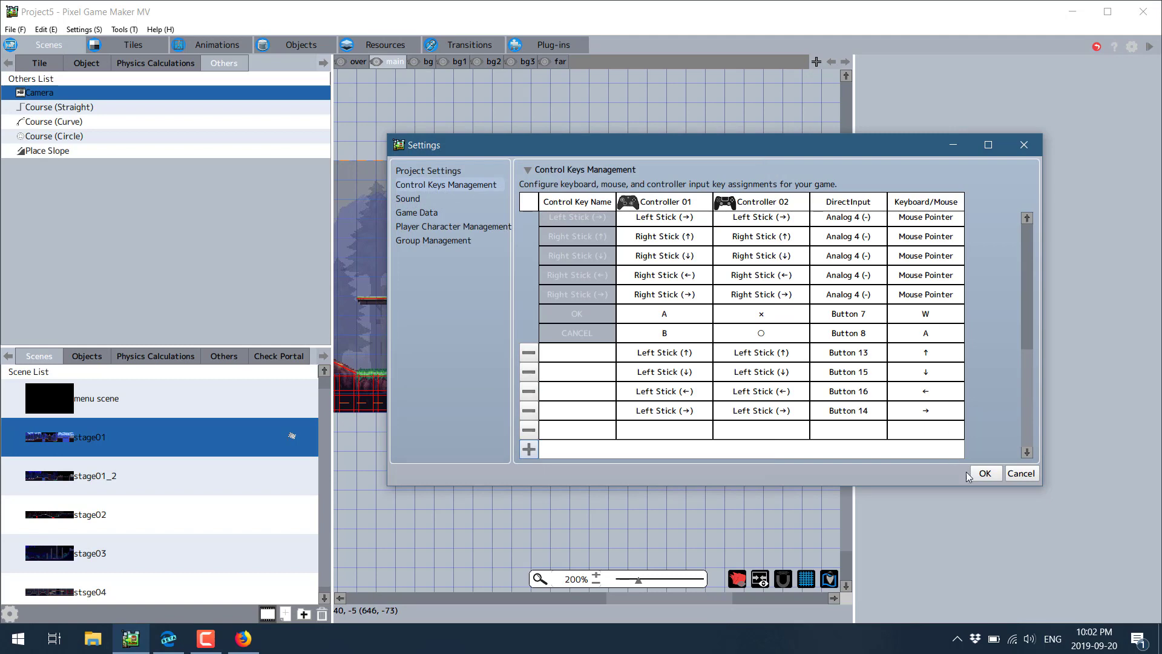
- Review the group, player character, game data and sound settings, and close the settings without saving
left_click(446, 241)
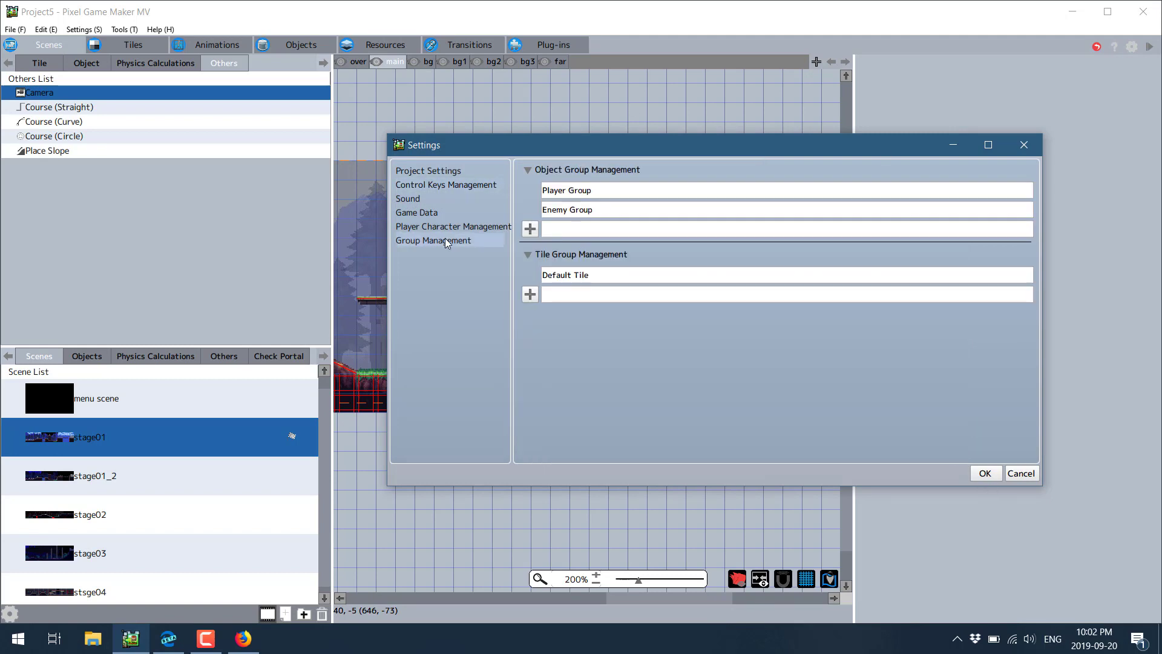
left_click(453, 228)
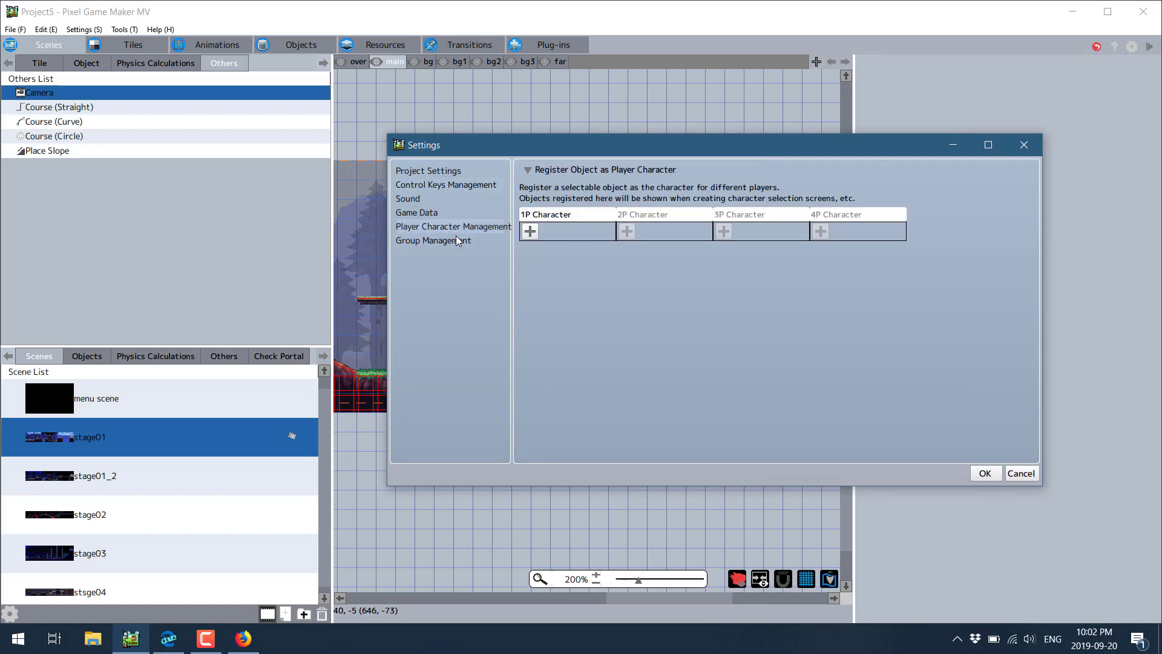
left_click(451, 240)
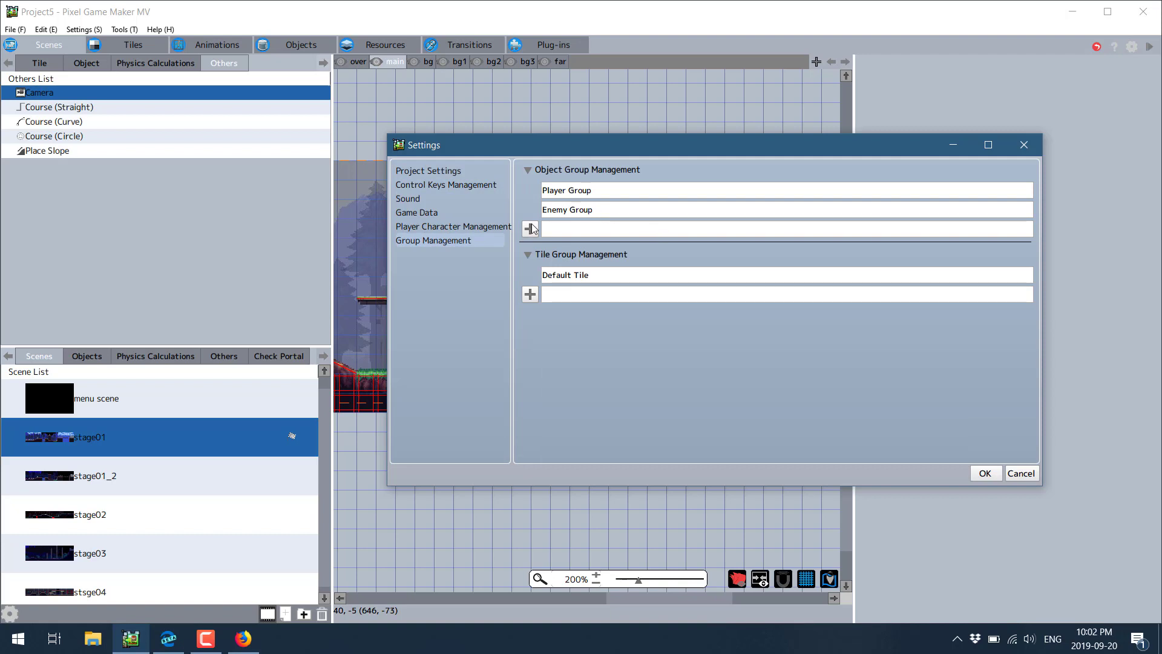
left_click(416, 225)
left_click(426, 212)
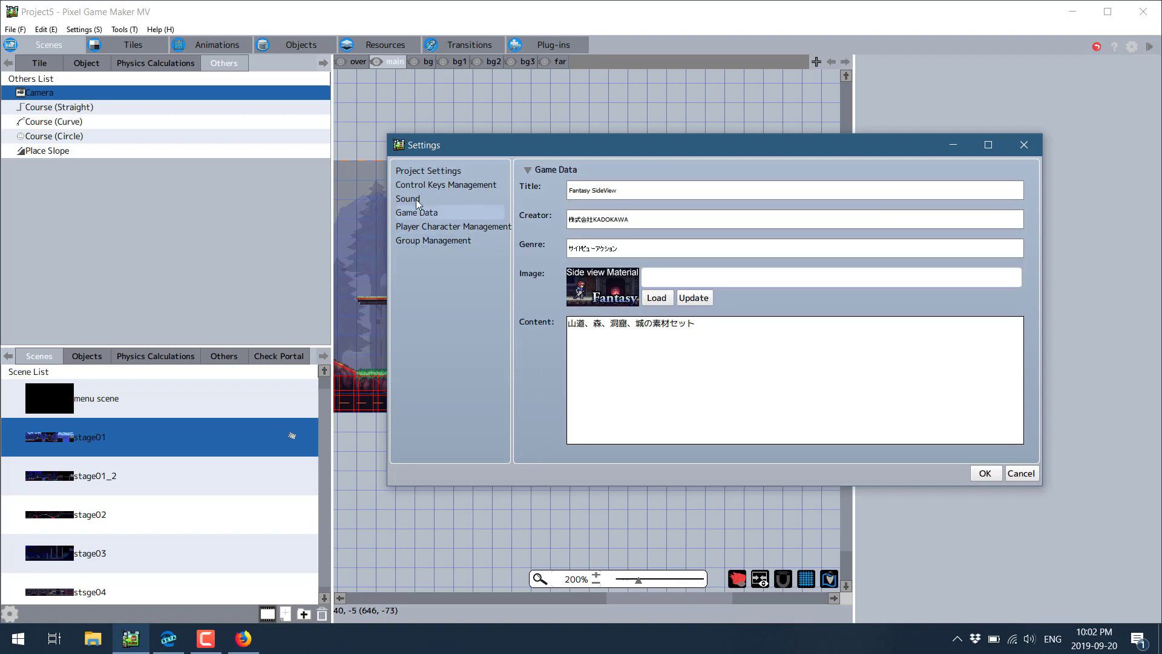
left_click(414, 199)
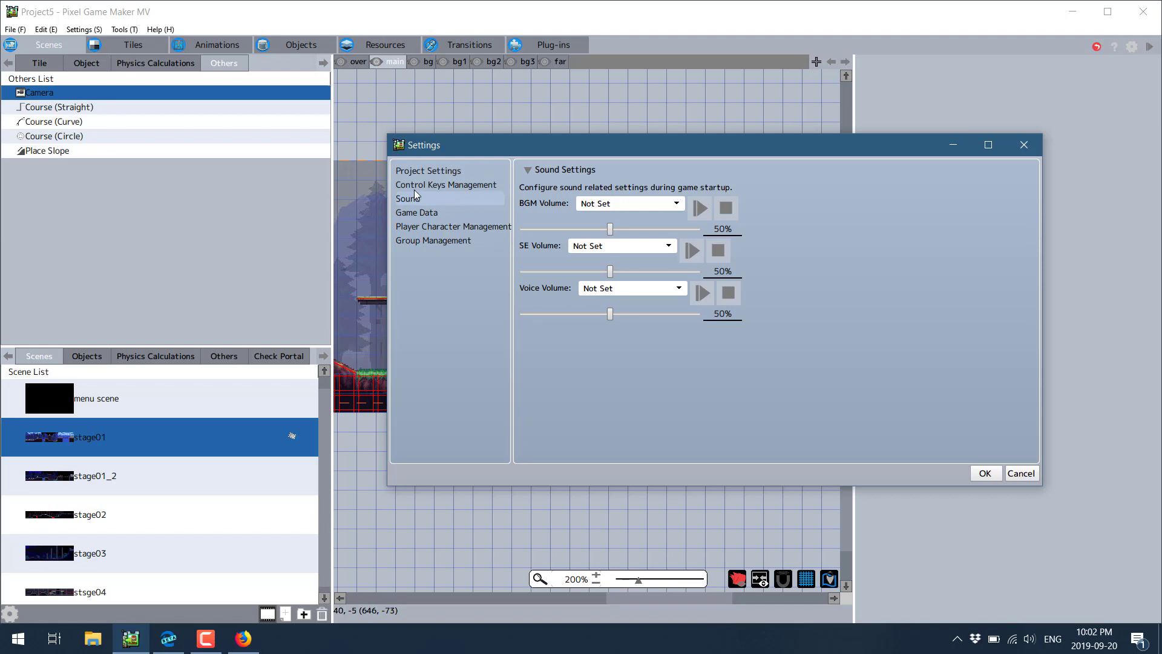
left_click(417, 187)
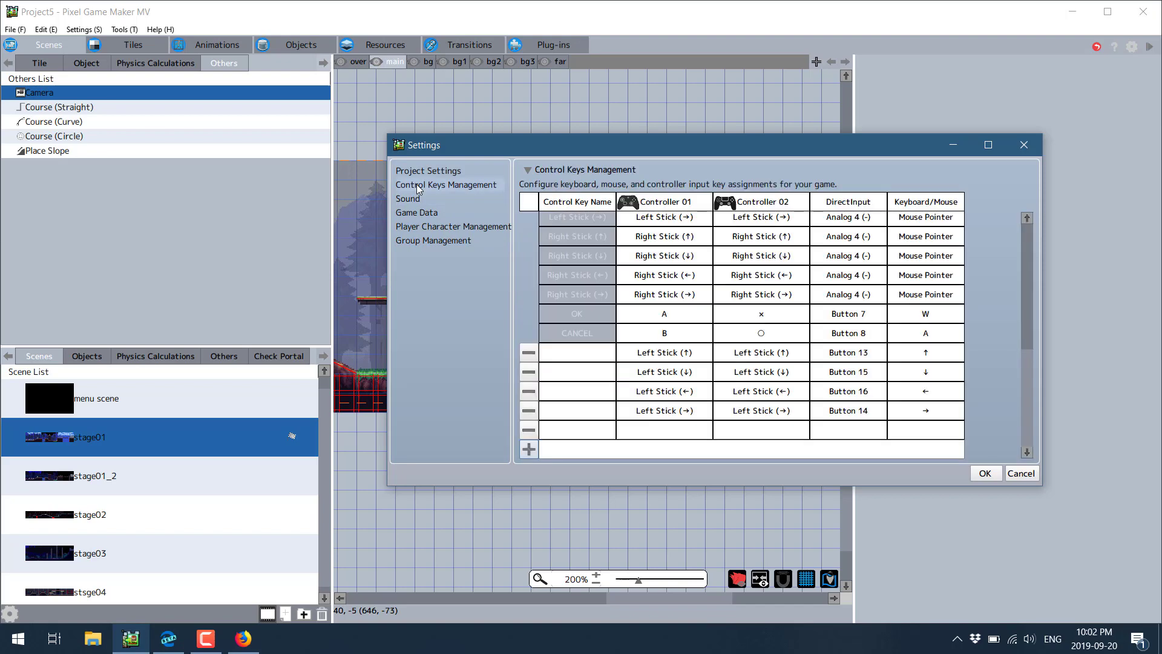
left_click(1020, 474)
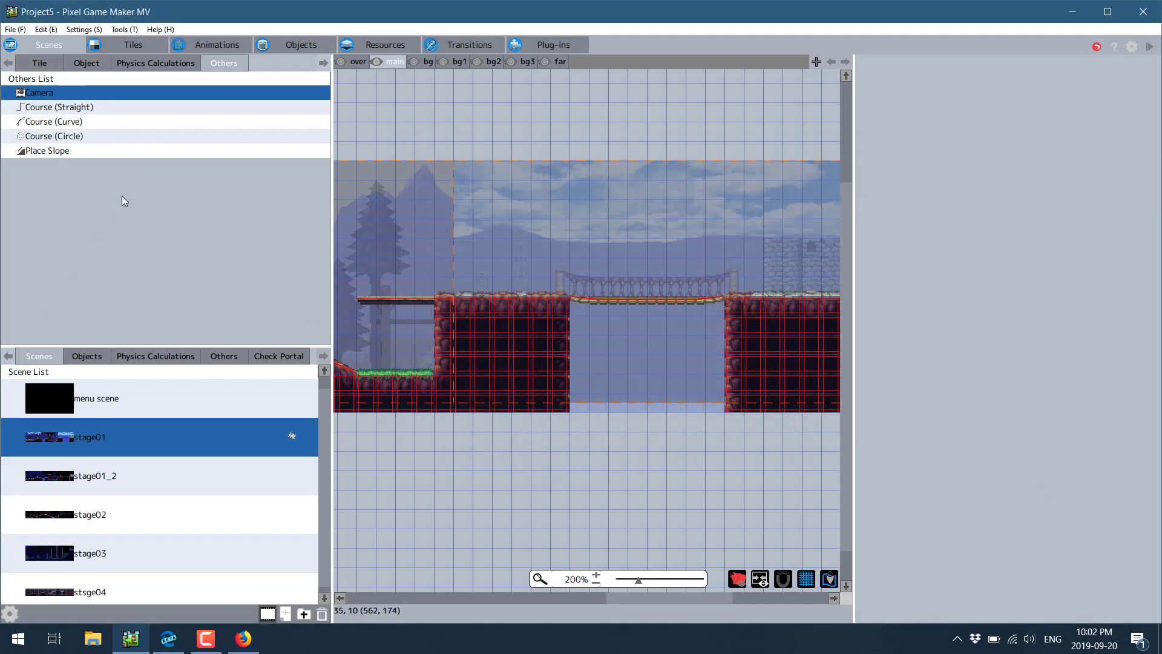
- Review the Castle01 tile set's basic and animation settings, and open the bg_Sky01 tile set
left_click(121, 45)
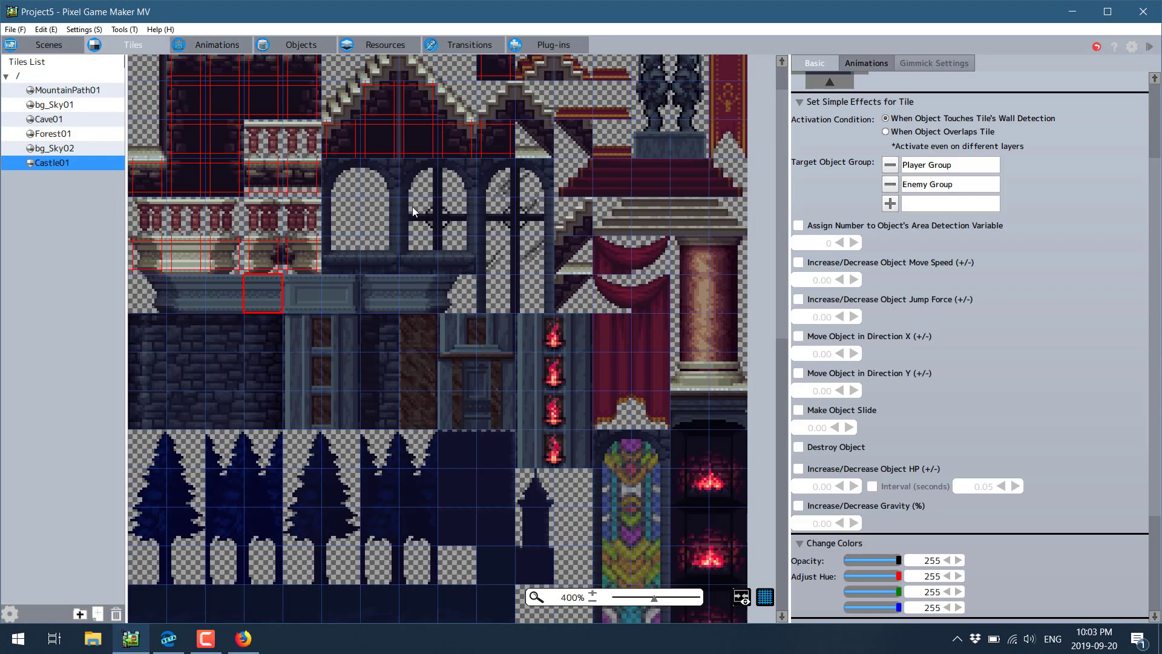
scroll(1031, 264, "down", 2)
scroll(1034, 263, "up", 5)
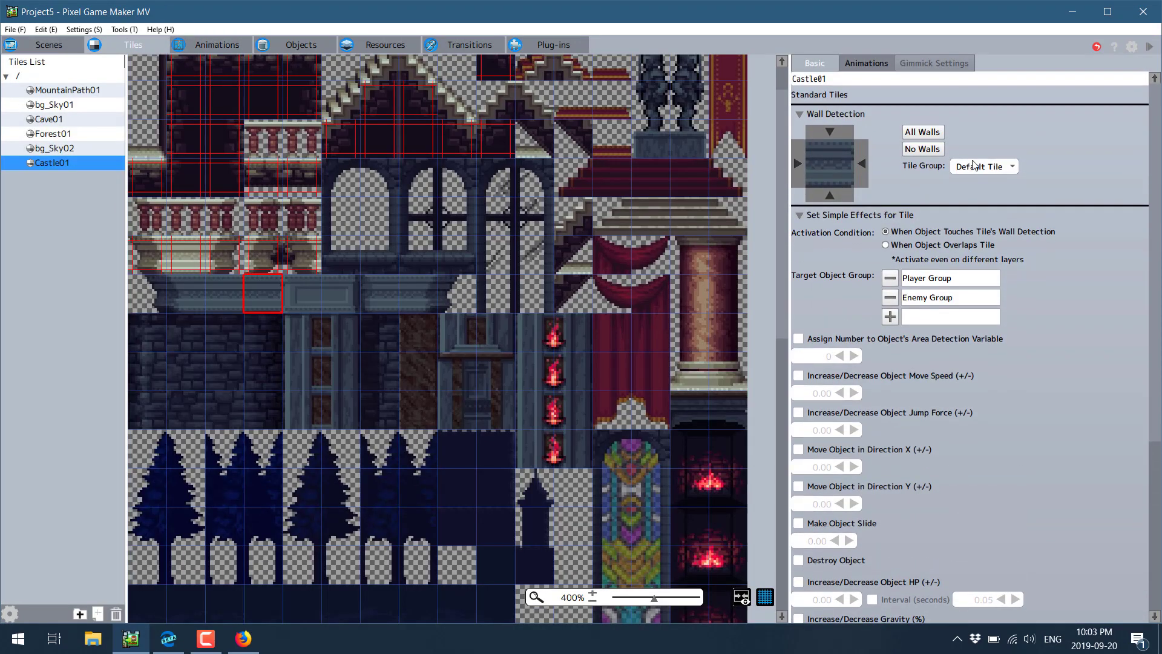
left_click(878, 64)
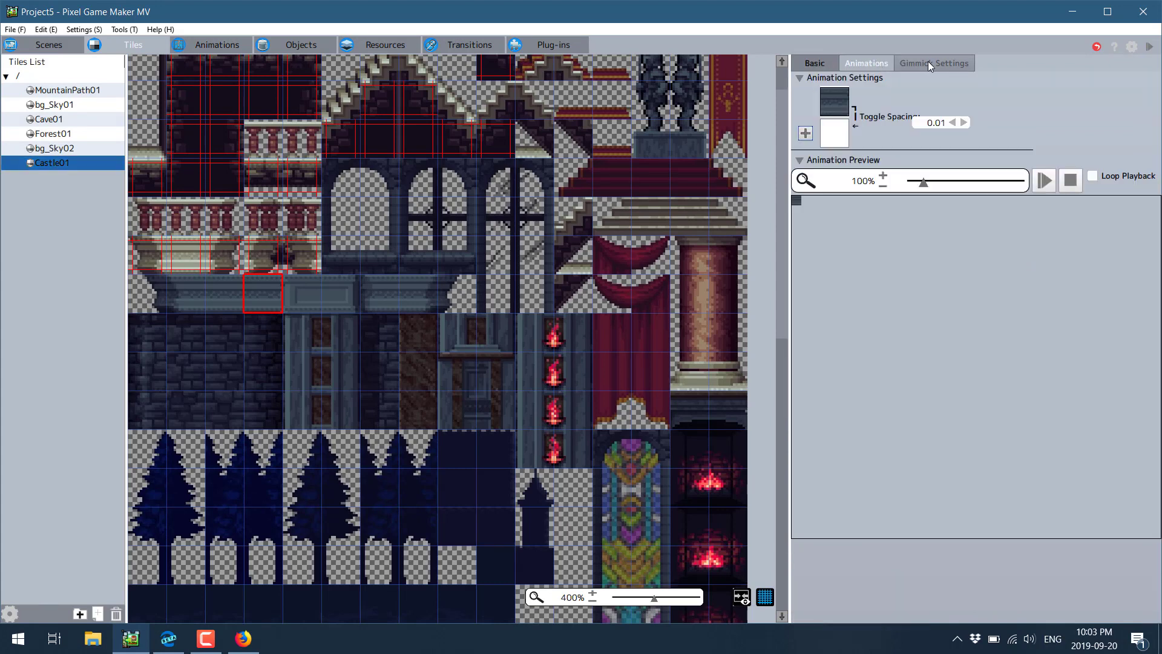
left_click(833, 67)
scroll(485, 114, "up", 3)
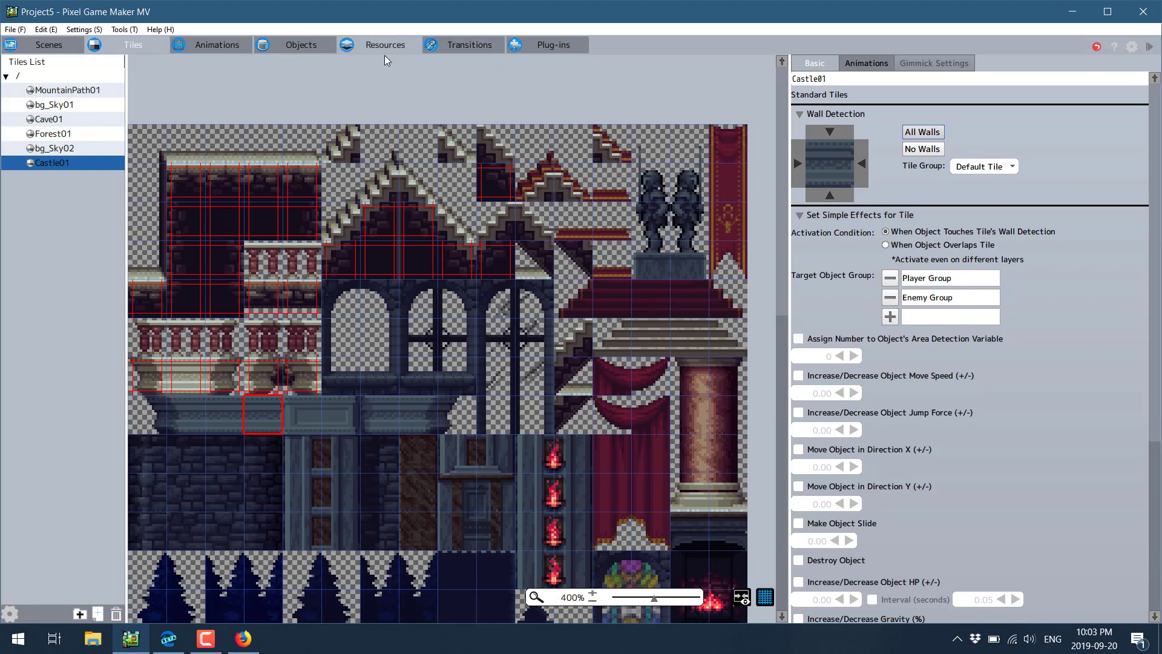
left_click(55, 105)
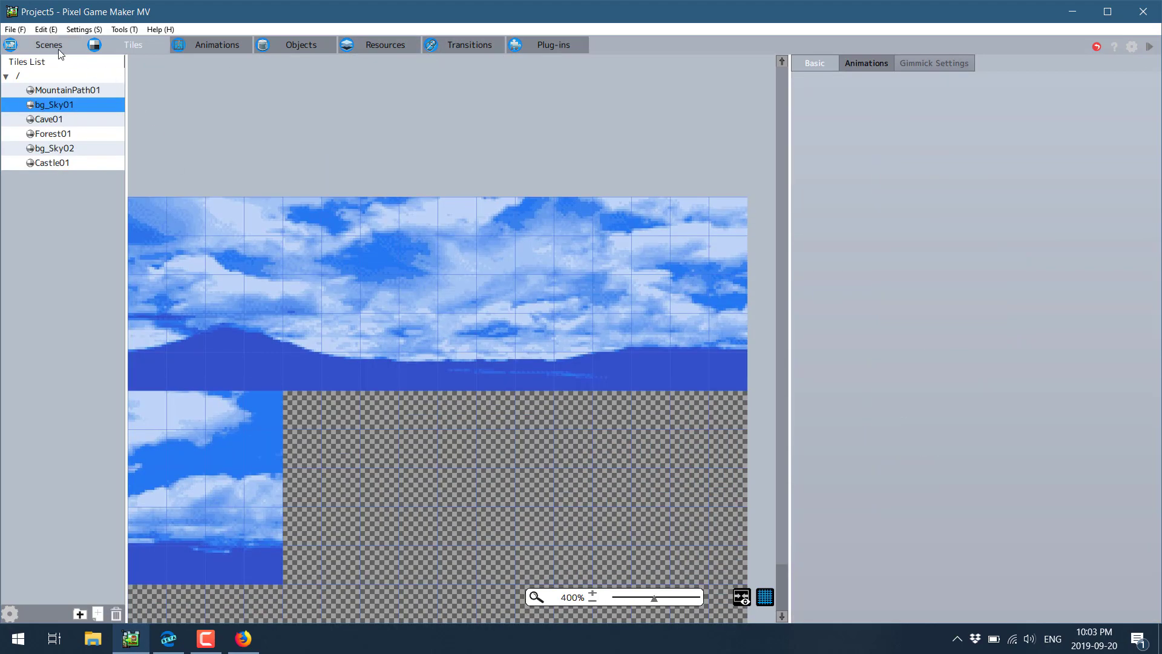
- Look over the stage01 scene layout and show the MountainPath01 tile palette
left_click(58, 51)
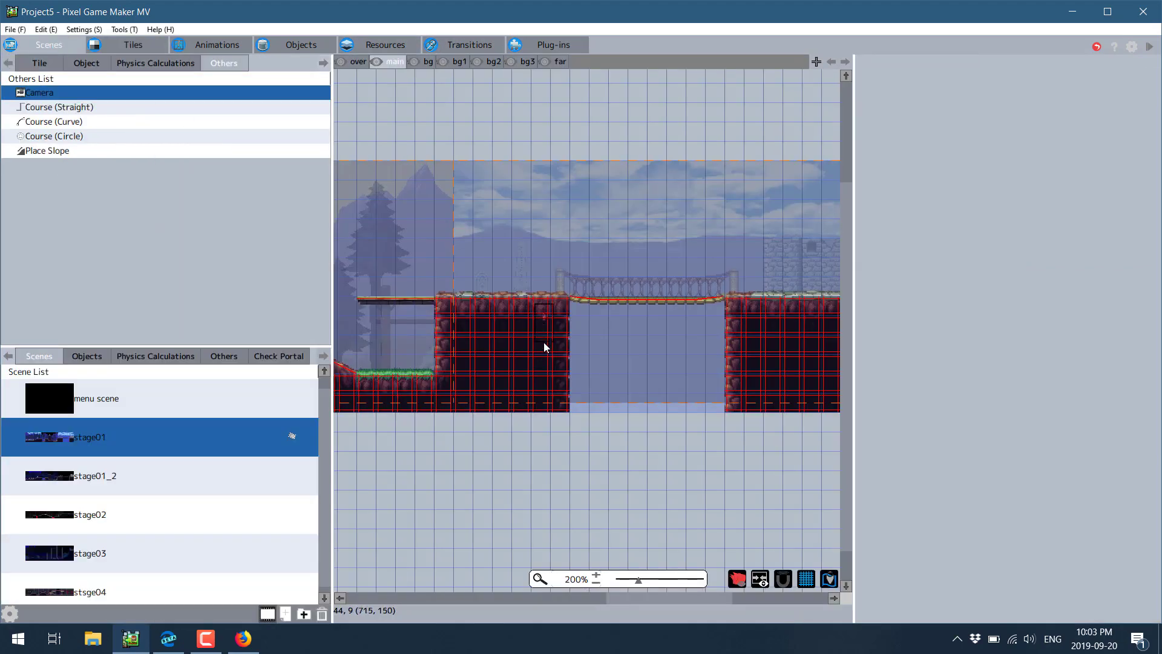
scroll(544, 343, "down", 3)
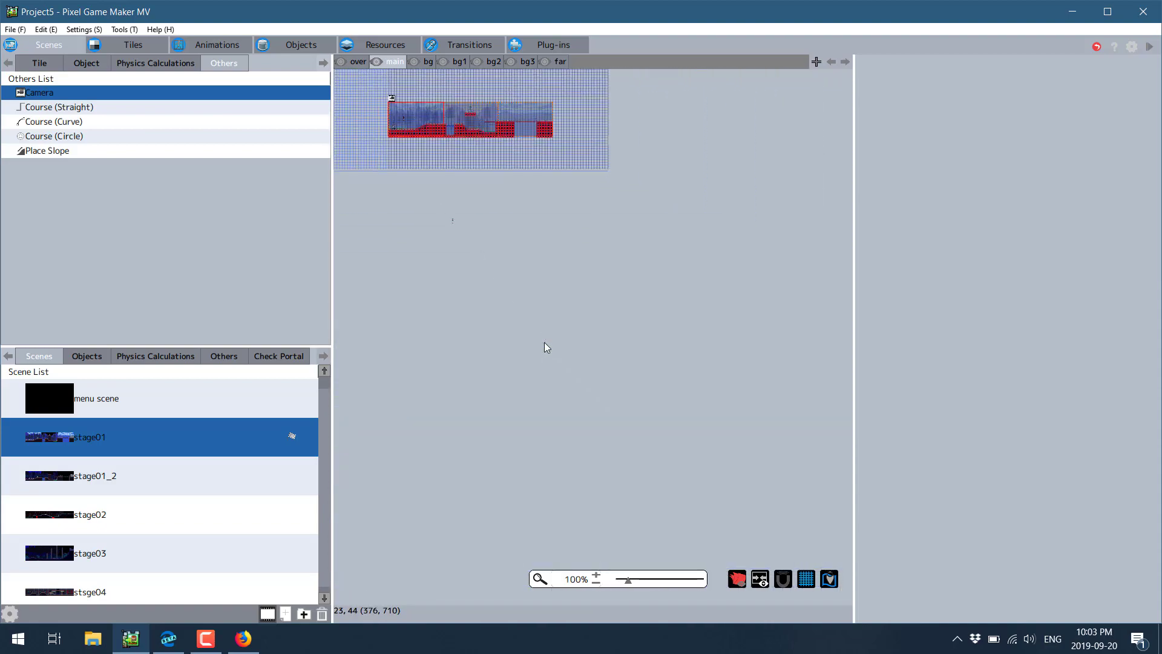
scroll(544, 342, "up", 5)
scroll(544, 343, "down", 3)
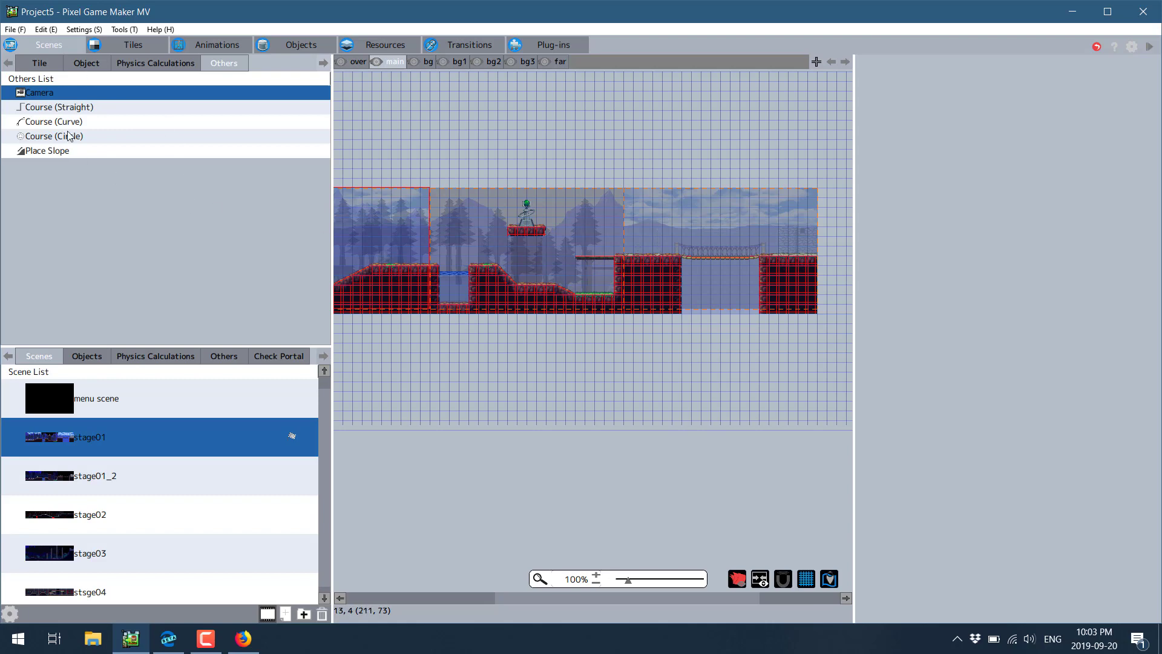
left_click(41, 64)
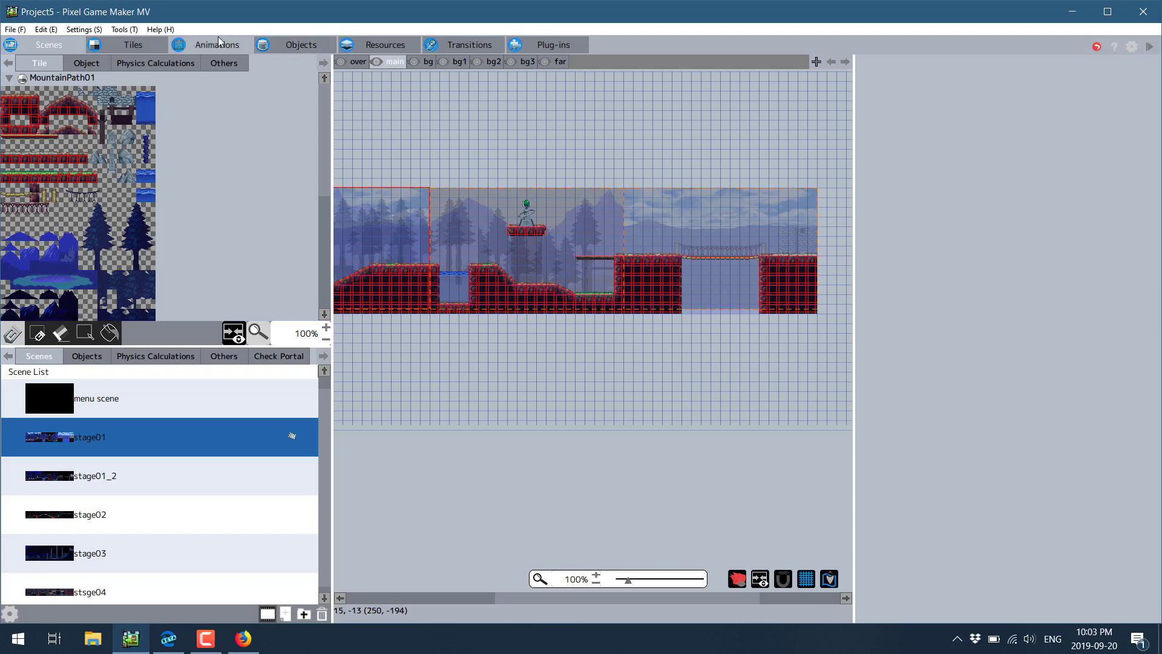
- Examine the motion and runtime action settings of player01m's Jump action
left_click(299, 47)
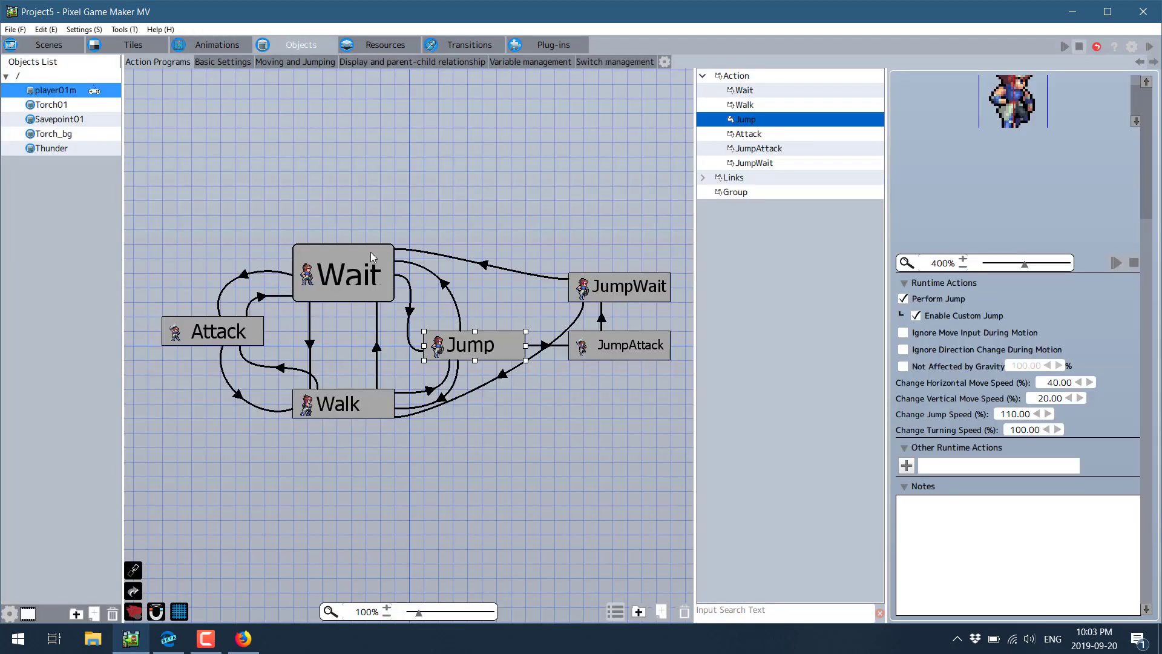
scroll(980, 381, "up", 3)
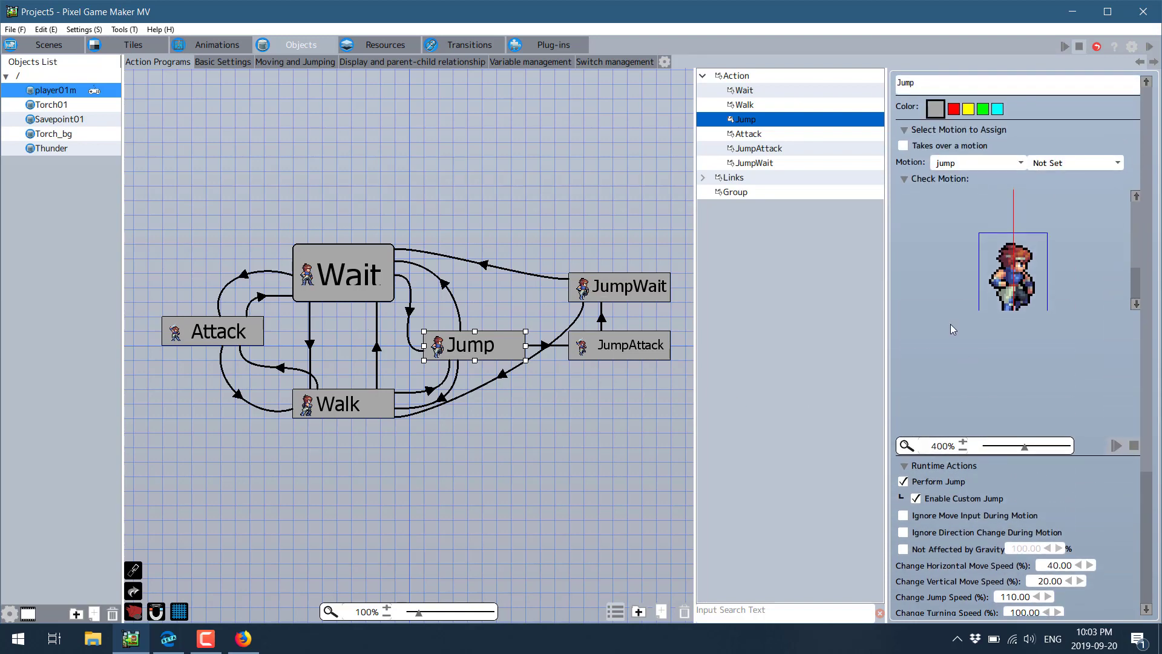
scroll(950, 324, "down", 5)
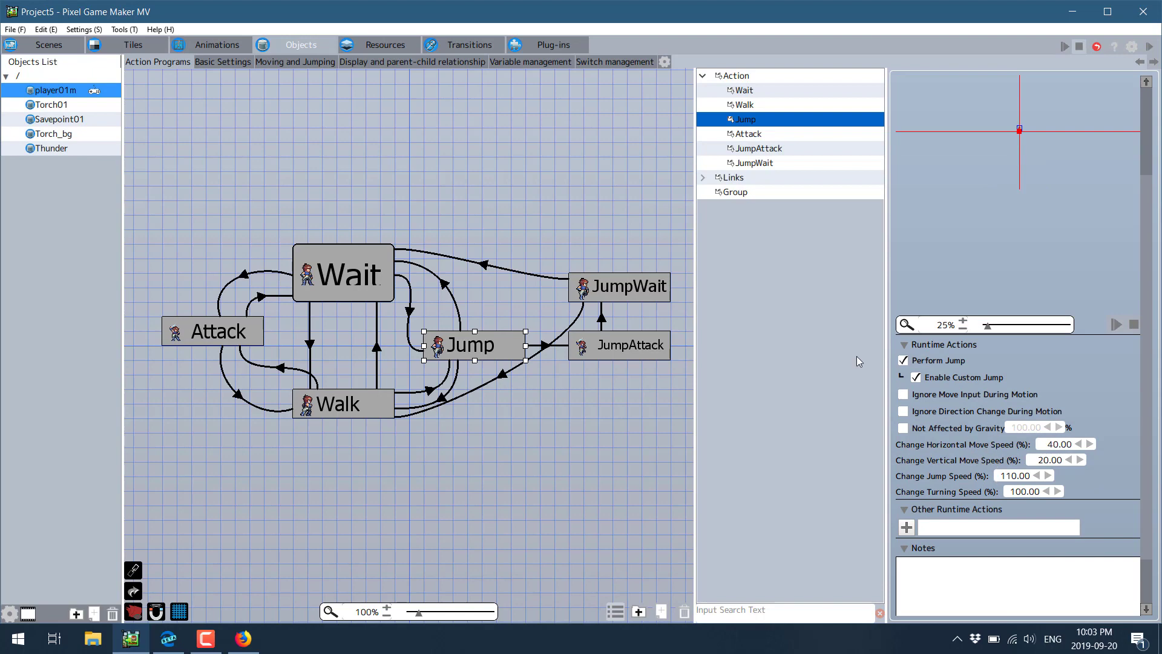
- Browse player01m's basic settings, parent-child relationship, variable and switch management pages
left_click(246, 64)
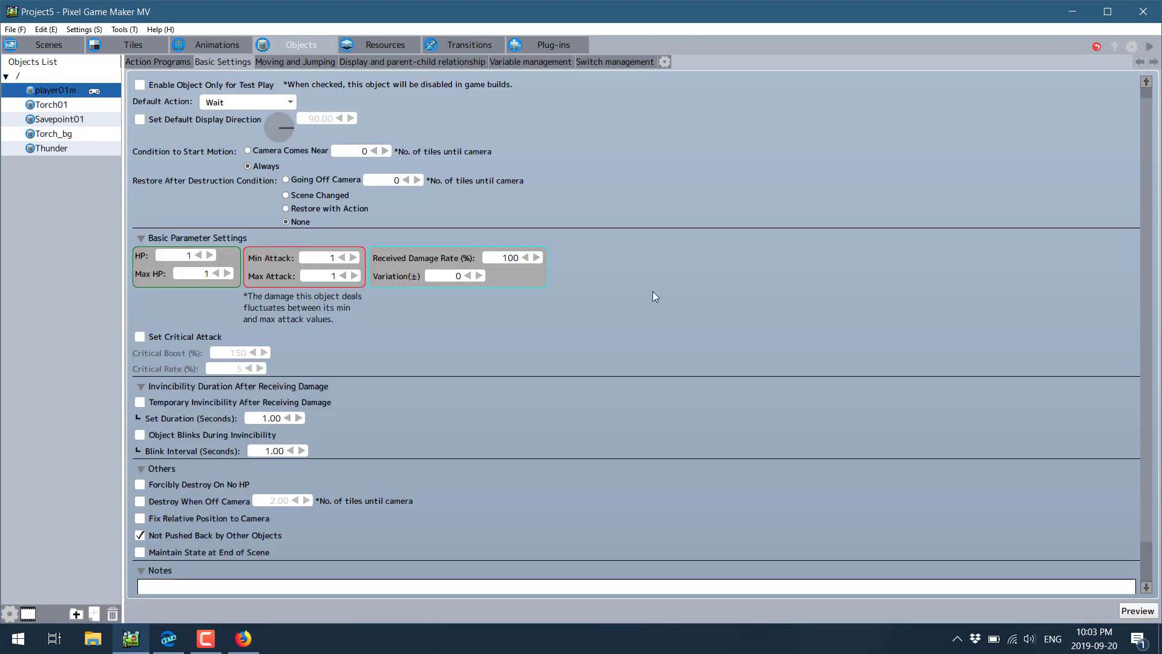
scroll(605, 306, "down", 2)
scroll(582, 307, "up", 2)
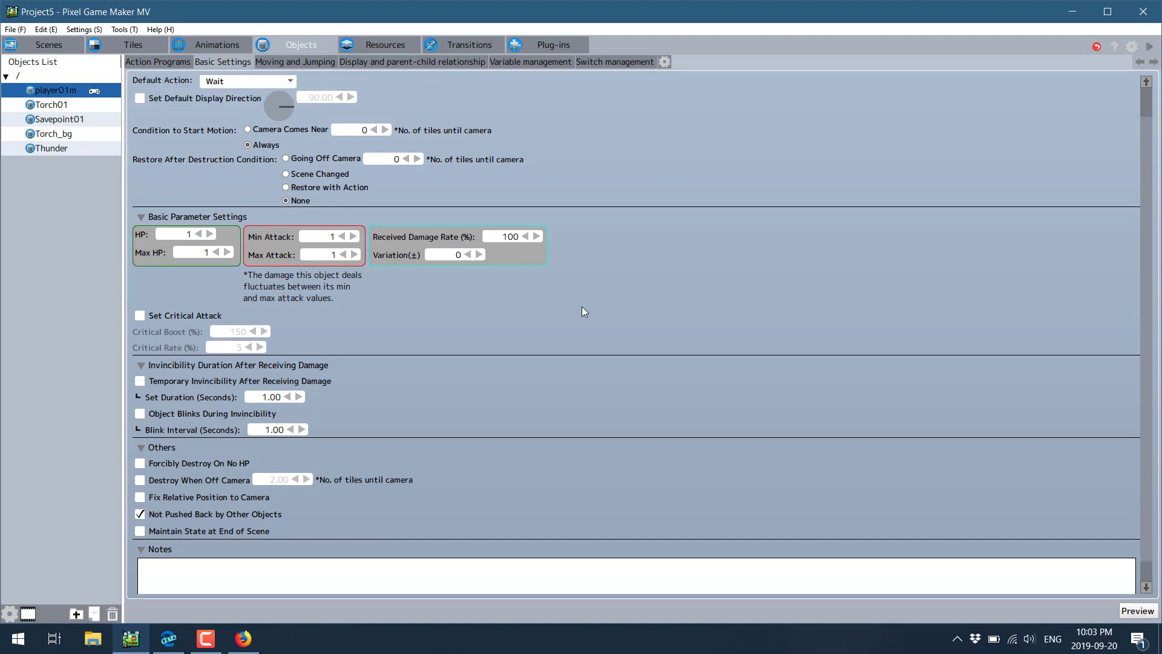
left_click(385, 63)
left_click(551, 60)
left_click(603, 60)
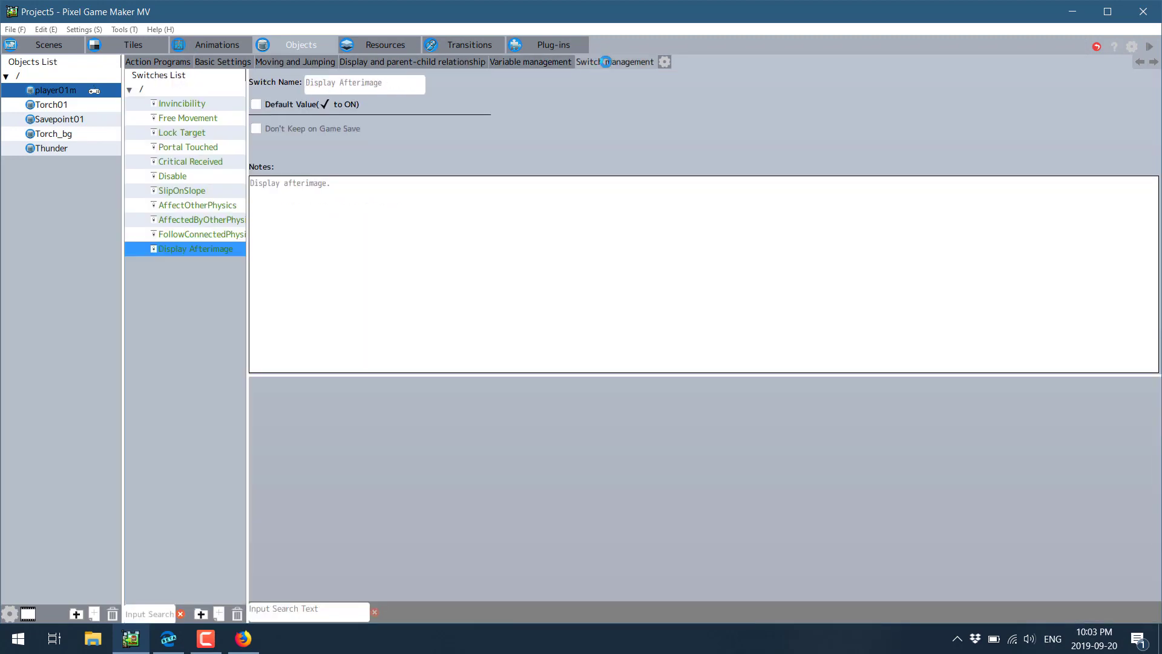
- Revisit player01m's action program and read through its basic parameter, invincibility and other settings
left_click(166, 64)
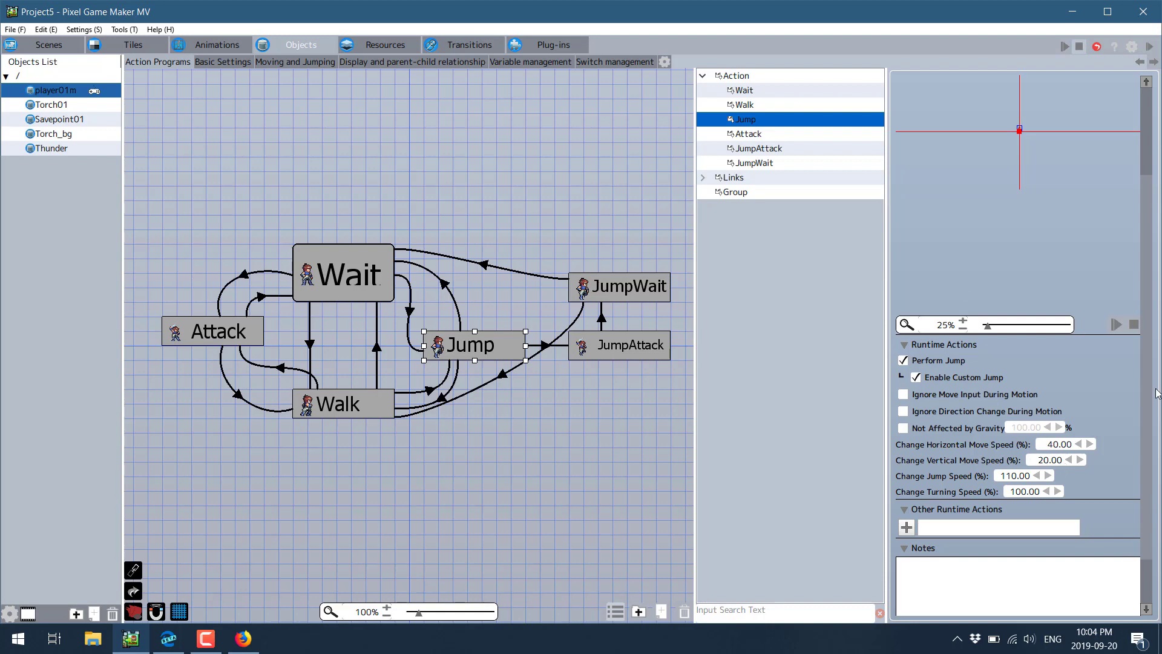
left_click(228, 63)
scroll(427, 286, "down", 2)
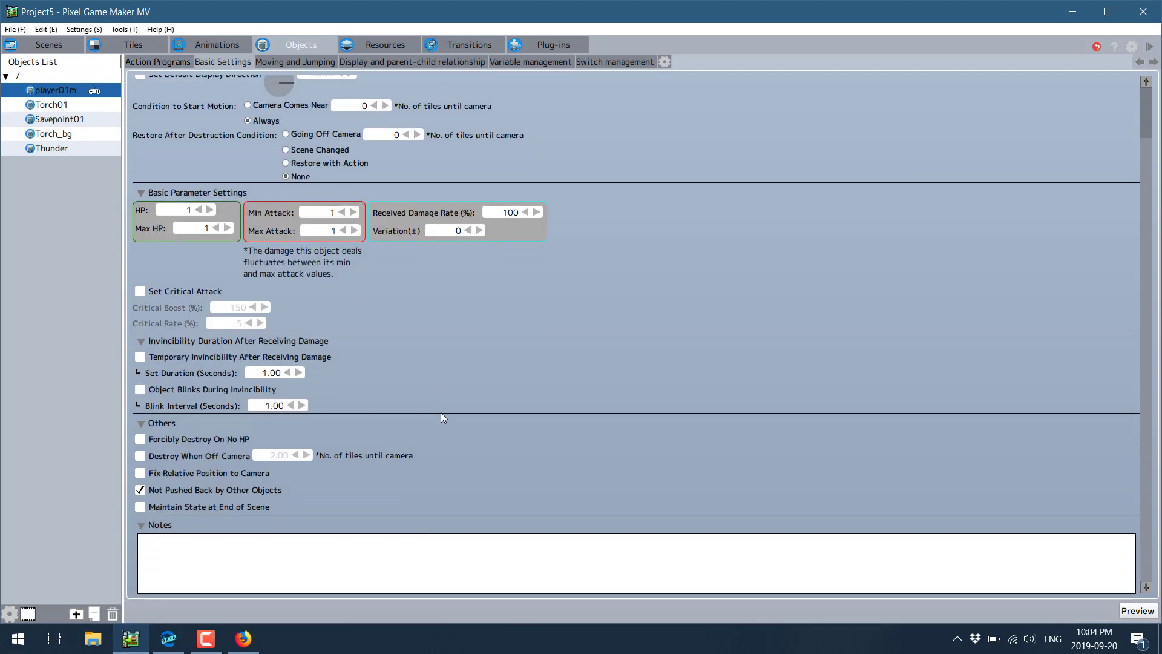
scroll(442, 415, "up", 2)
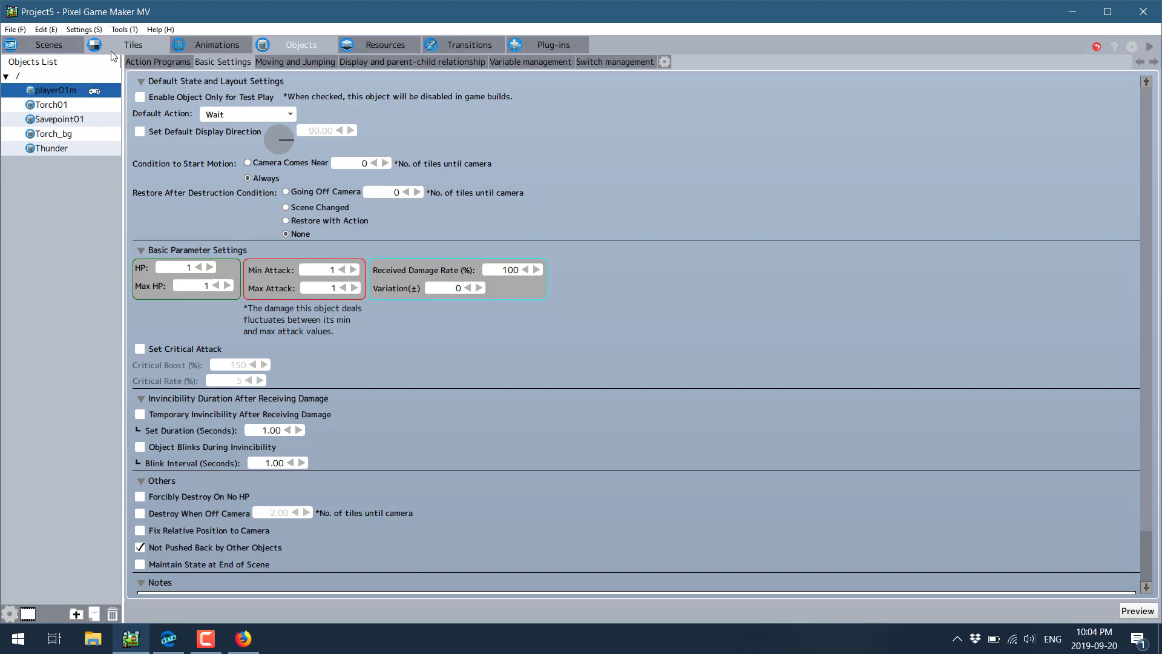
- Review the bg_Sky01 tile's basic settings, from wall detection to physics calculations, and look over its tile image
left_click(132, 44)
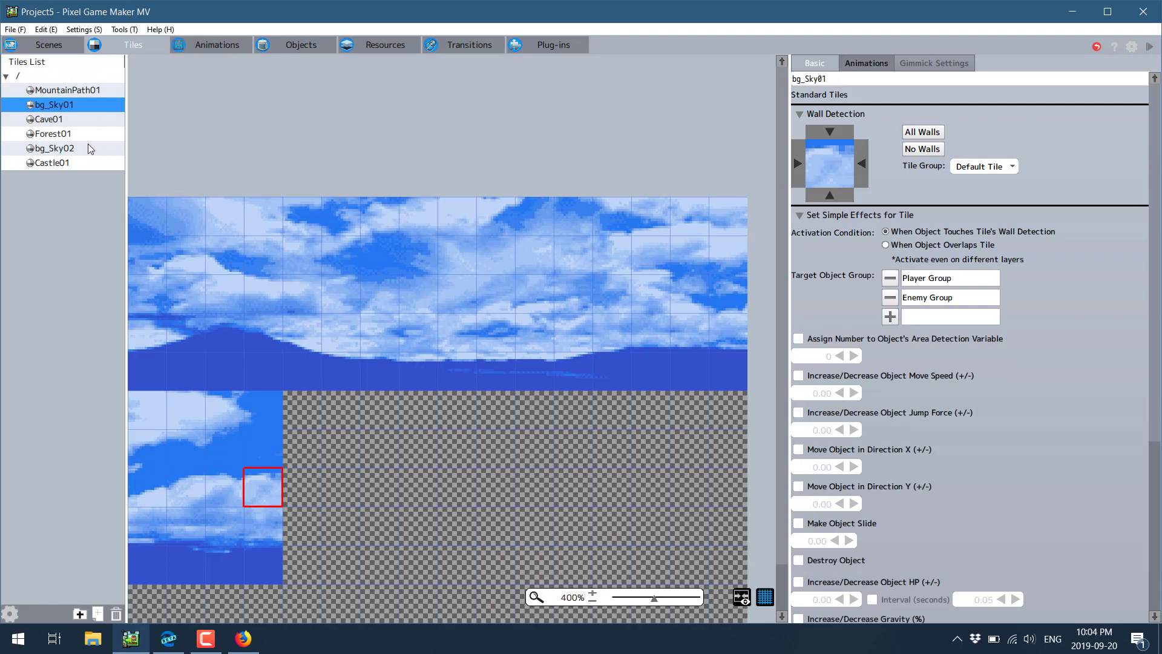
left_click(820, 65)
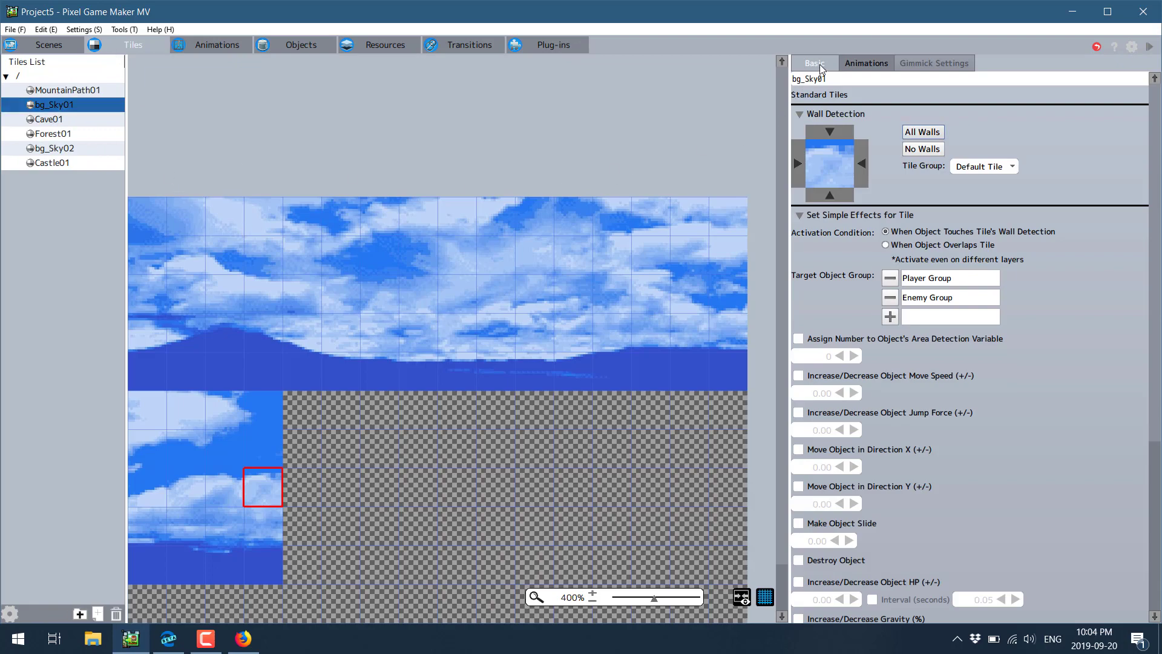
scroll(884, 297, "down", 5)
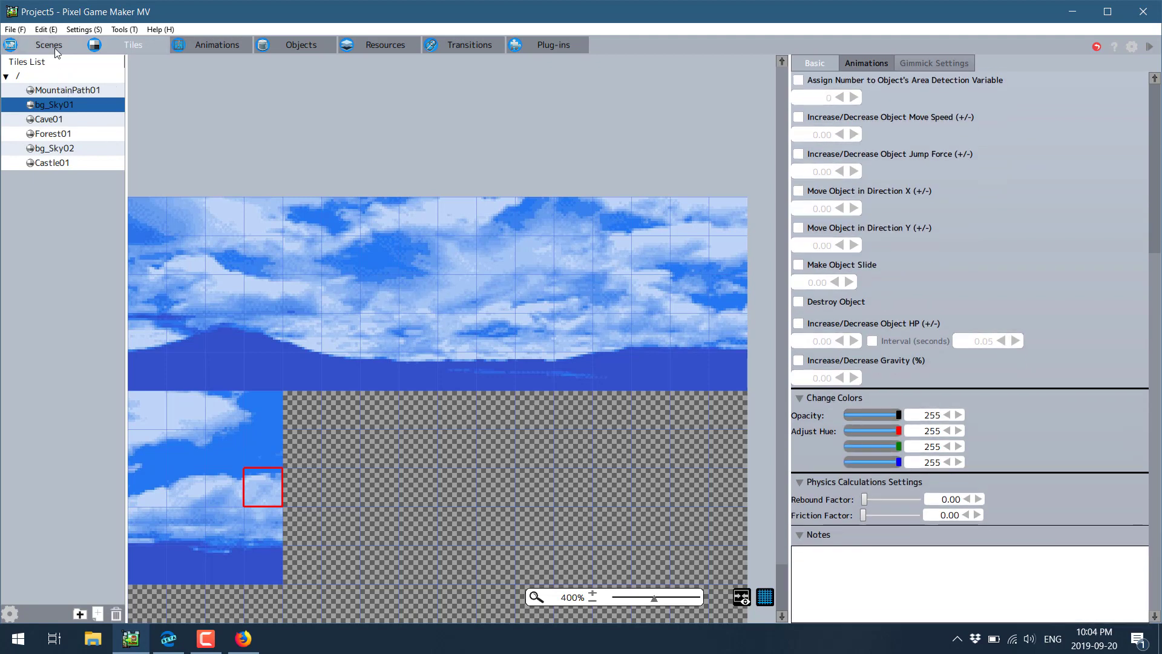
scroll(455, 322, "up", 4)
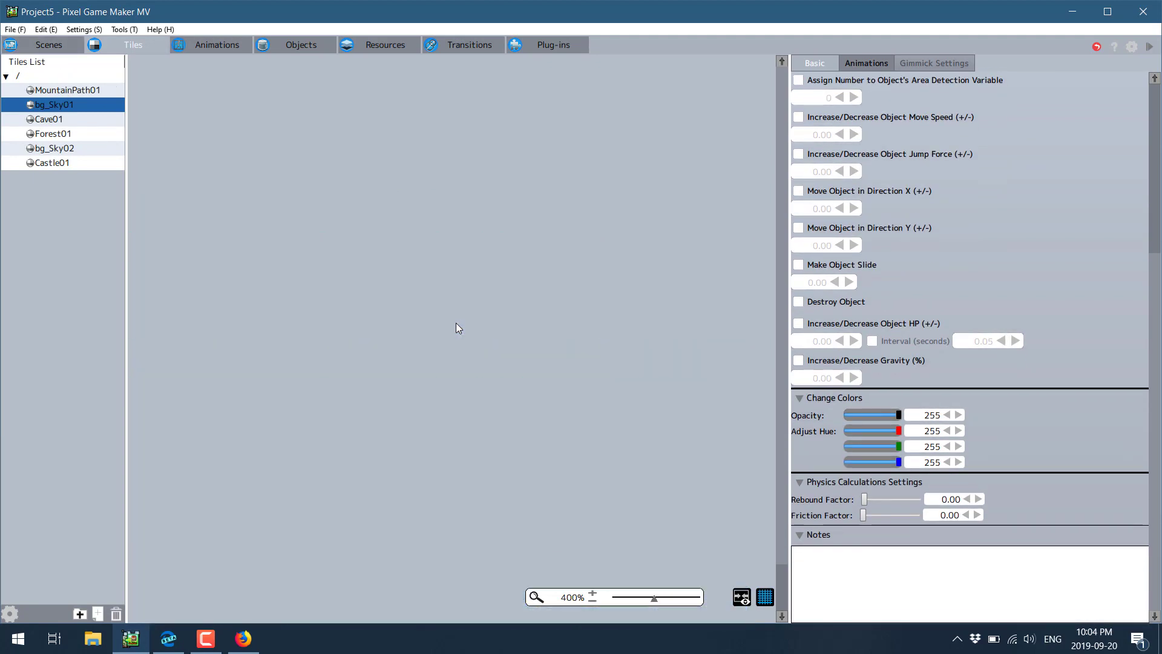
scroll(455, 322, "down", 5)
scroll(455, 322, "down", 4)
scroll(456, 322, "up", 5)
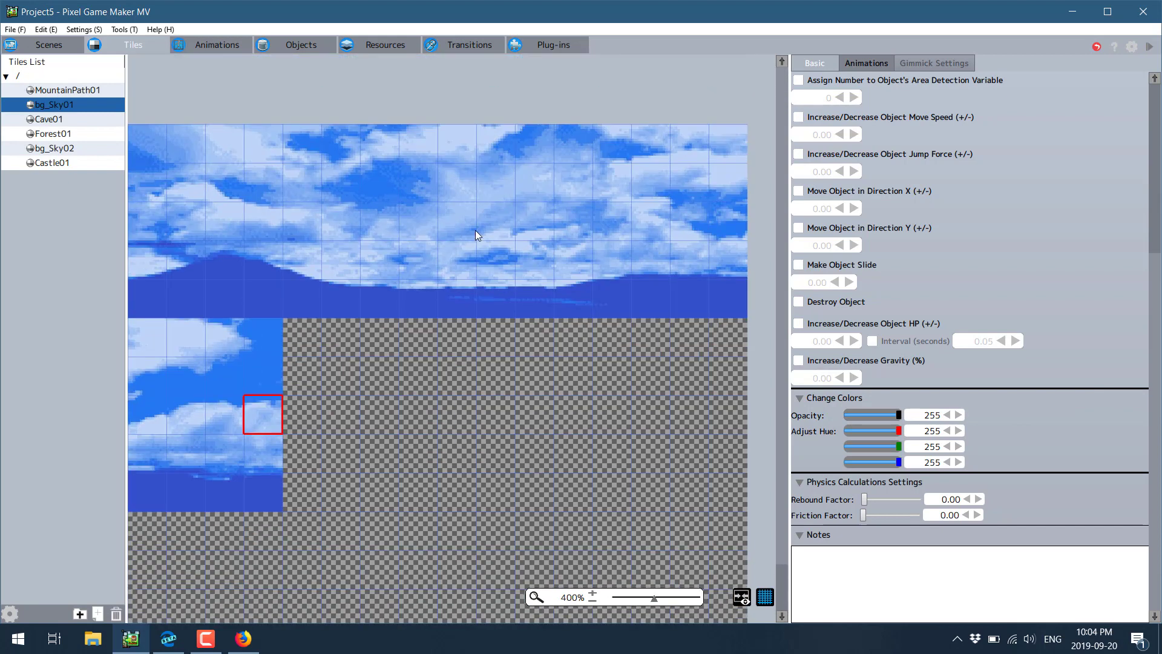
- Open the Forest01 tile set and view the whole sheet at 200% zoom
left_click(55, 132)
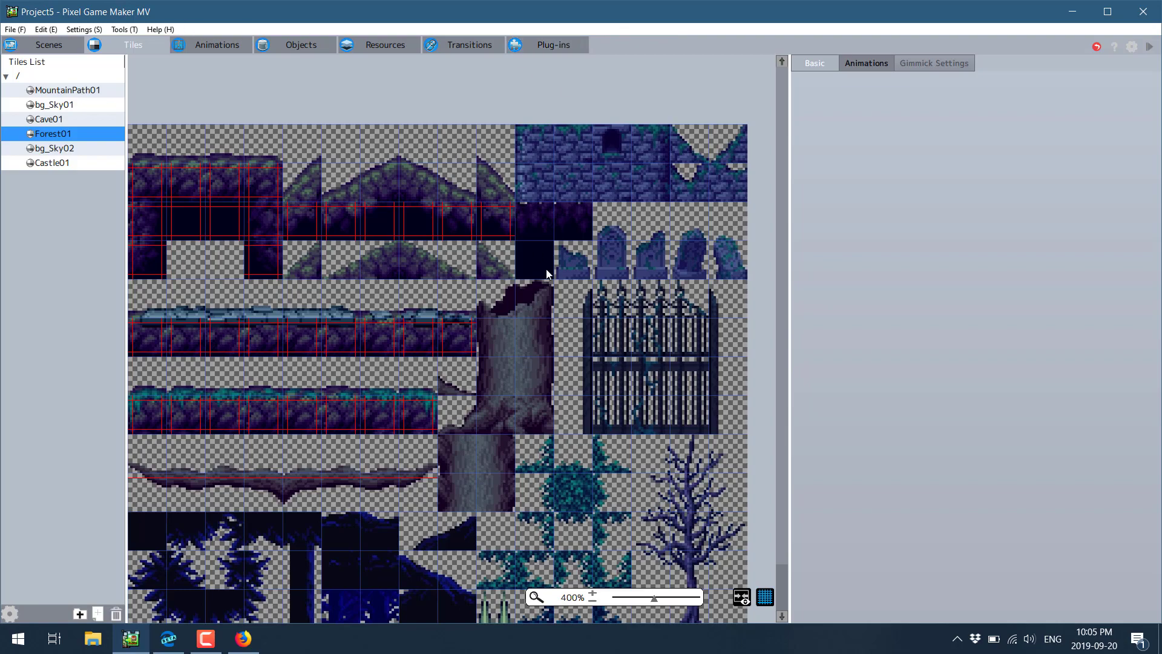
scroll(547, 272, "down", 2)
scroll(546, 272, "down", 2, "ctrl")
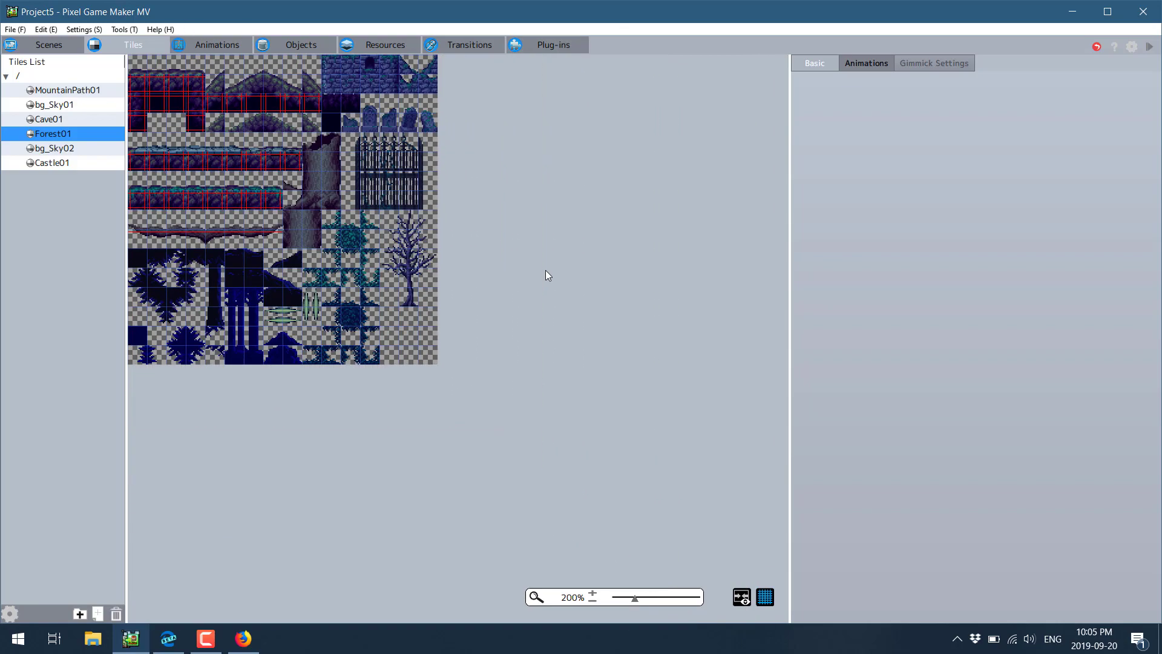
scroll(402, 258, "up", 2, "ctrl")
scroll(402, 258, "down", 2, "ctrl")
- View the starting area of the stage01 scene and the player01m wait animation
left_click(68, 48)
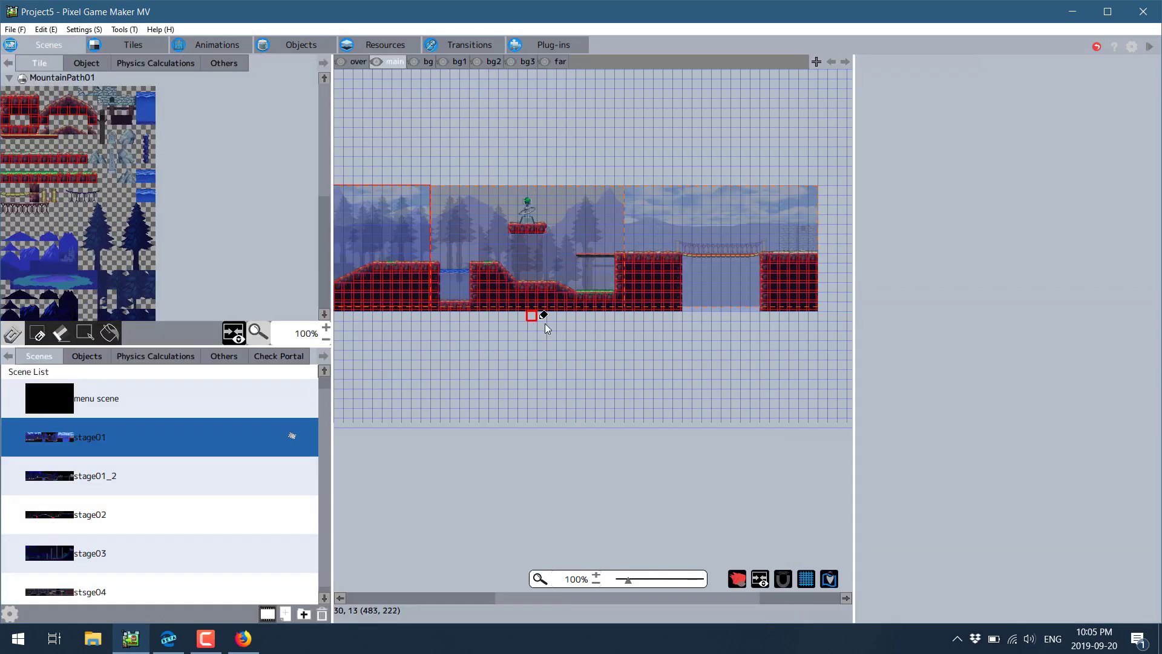
middle_click_drag(565, 336, 687, 354)
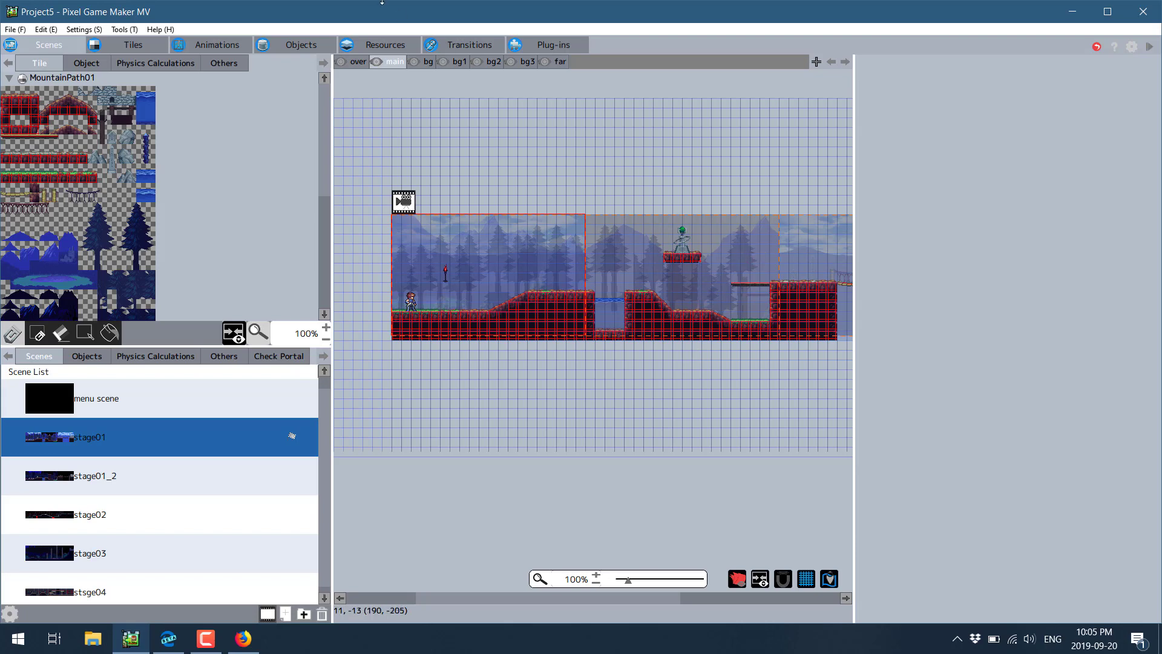
left_click(227, 45)
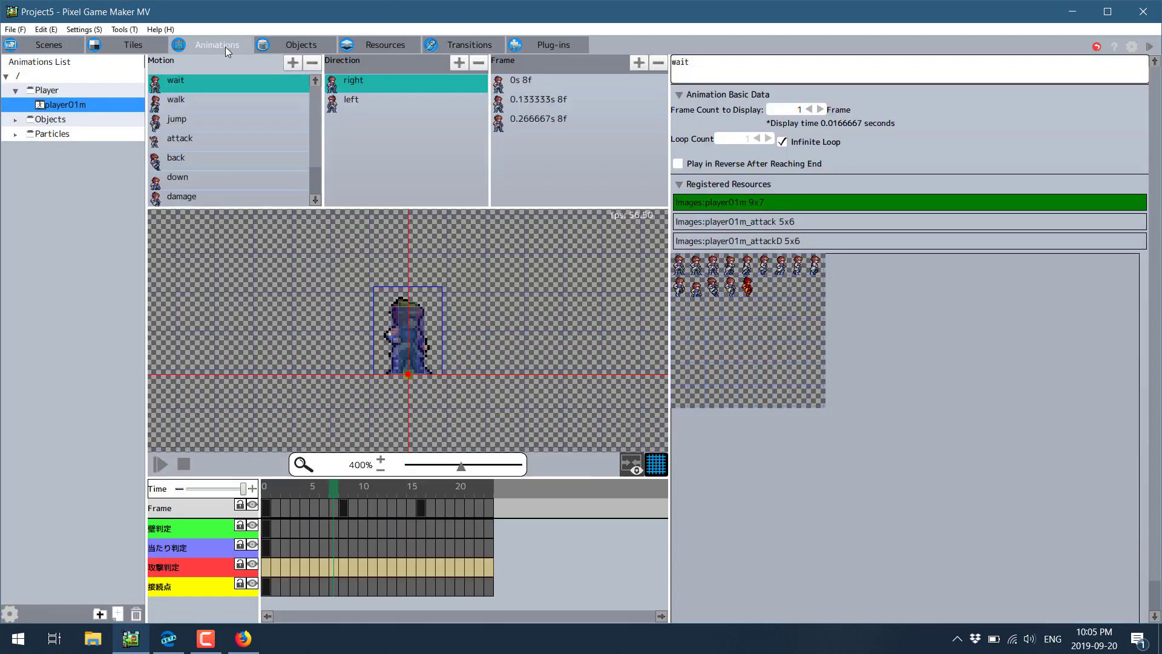
- Glance at the Forest01 tile set again, and open the stage01_2 and stage02 scenes
left_click(134, 45)
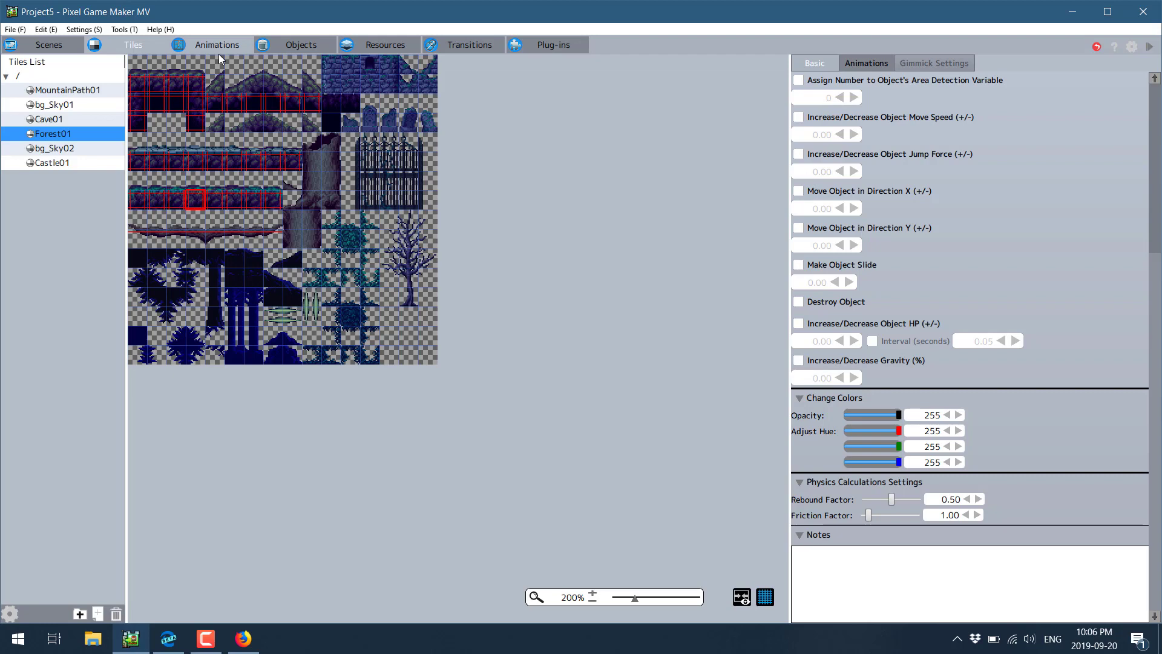
left_click(49, 46)
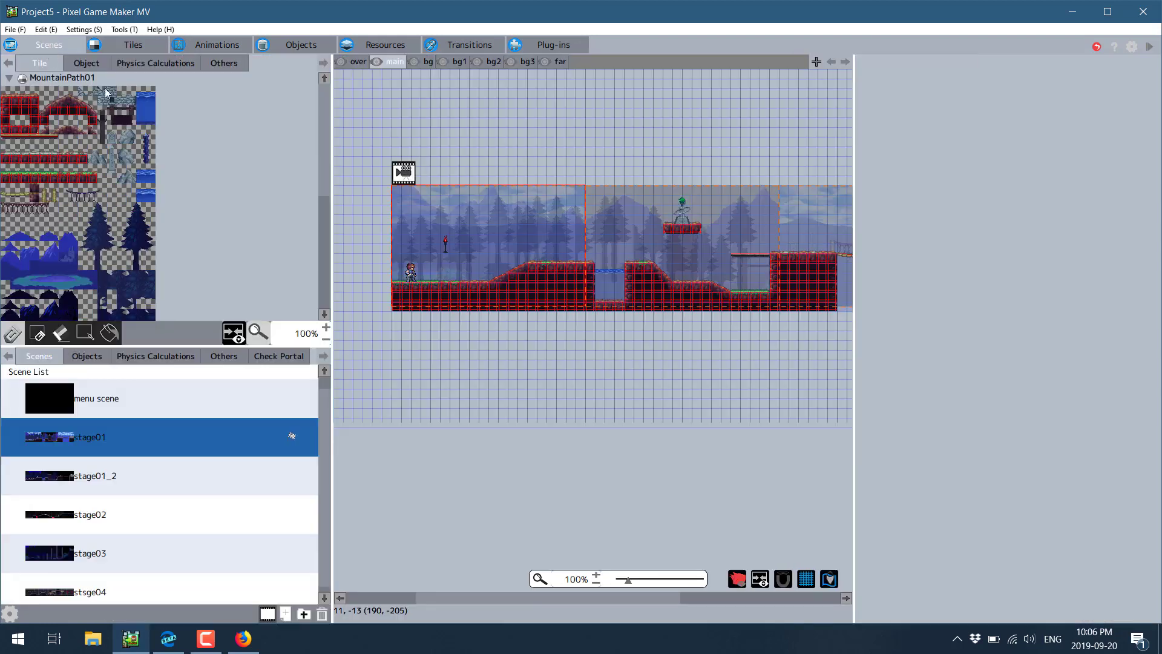
left_click(139, 493)
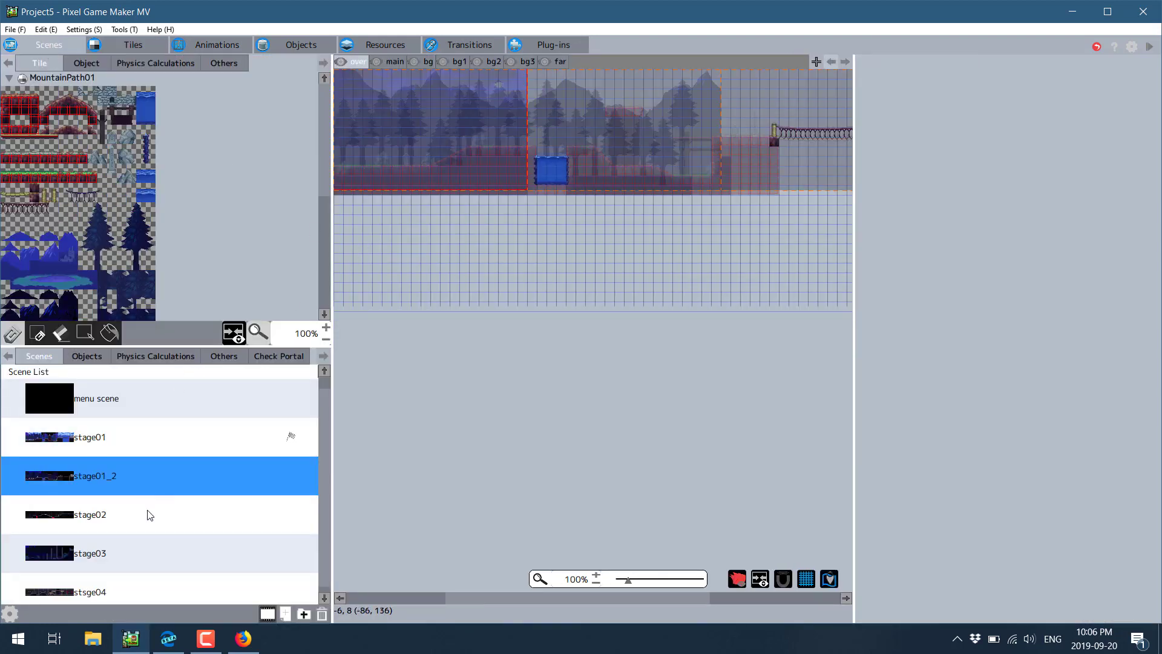
left_click(150, 515)
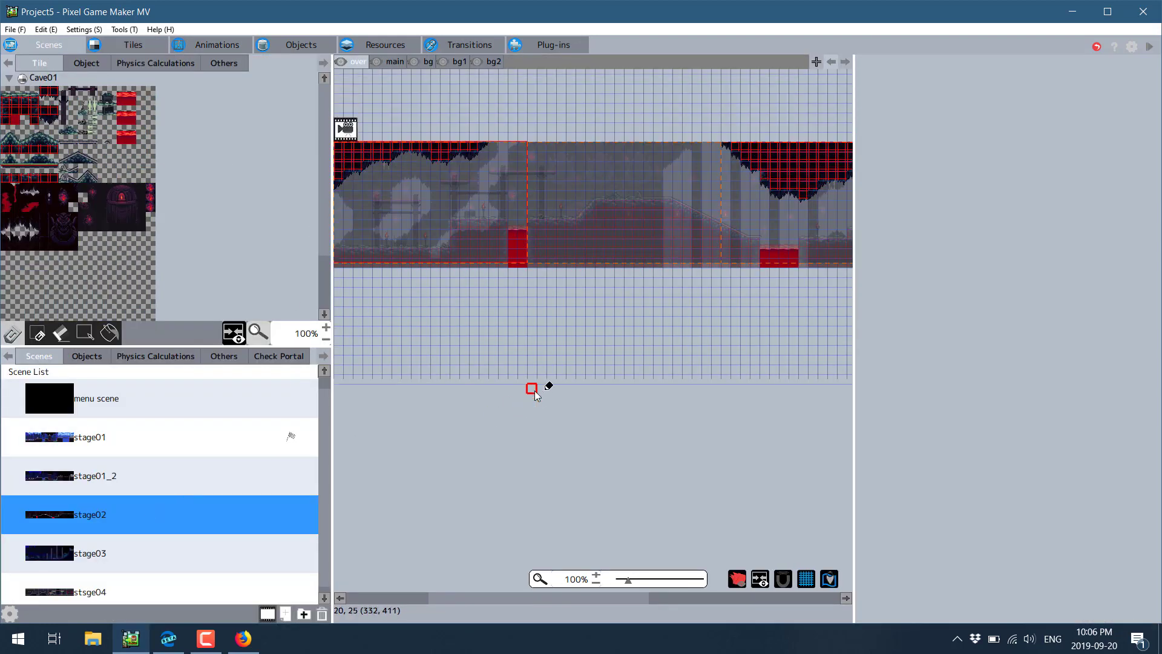